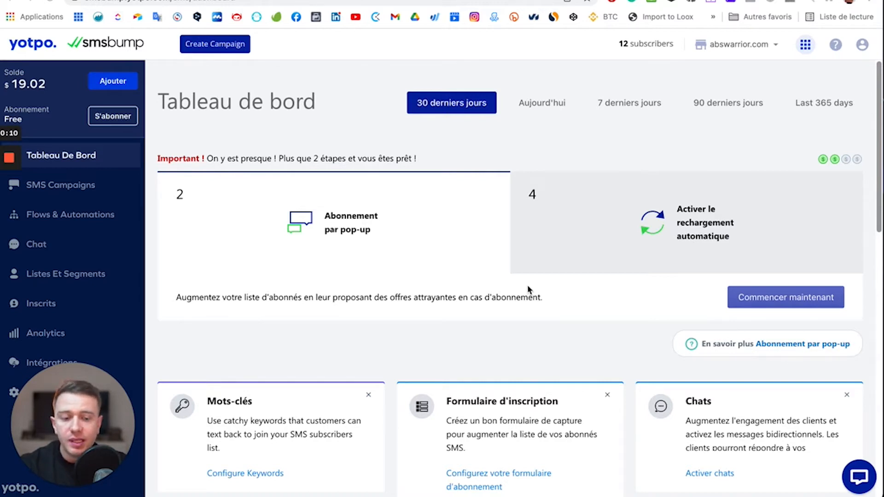
Open the help center's Installation and Compliance article "Setting Up SMSBump to Comply With GDPR"
click(835, 46)
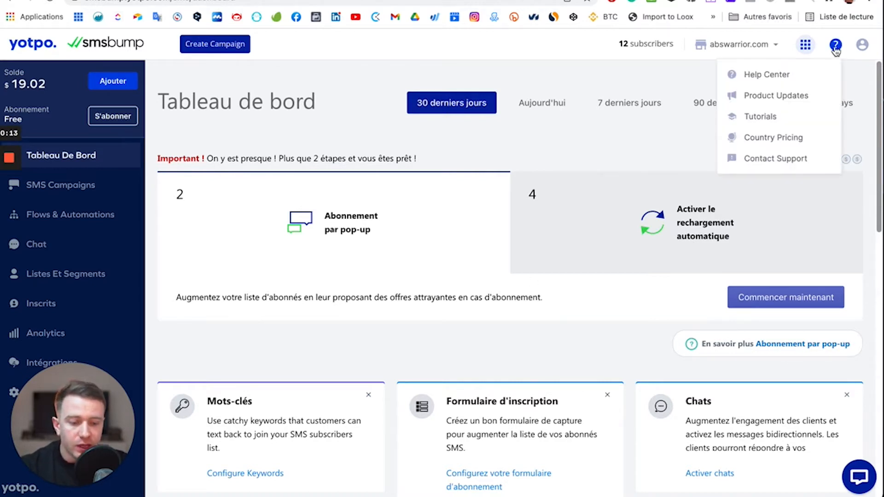
click(768, 77)
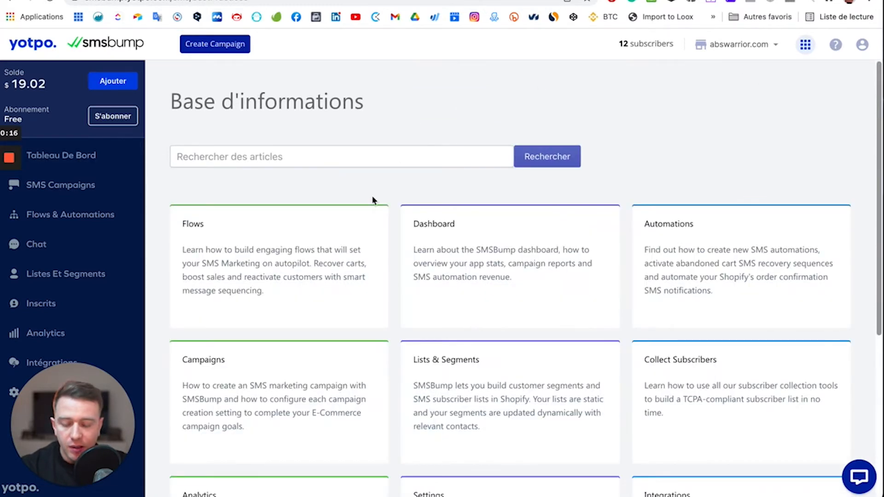
scroll(355, 277, down, 5)
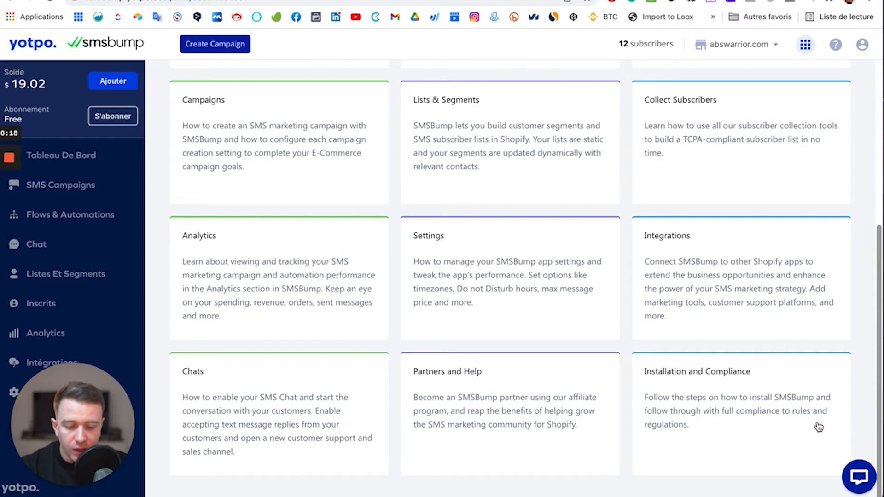
click(703, 395)
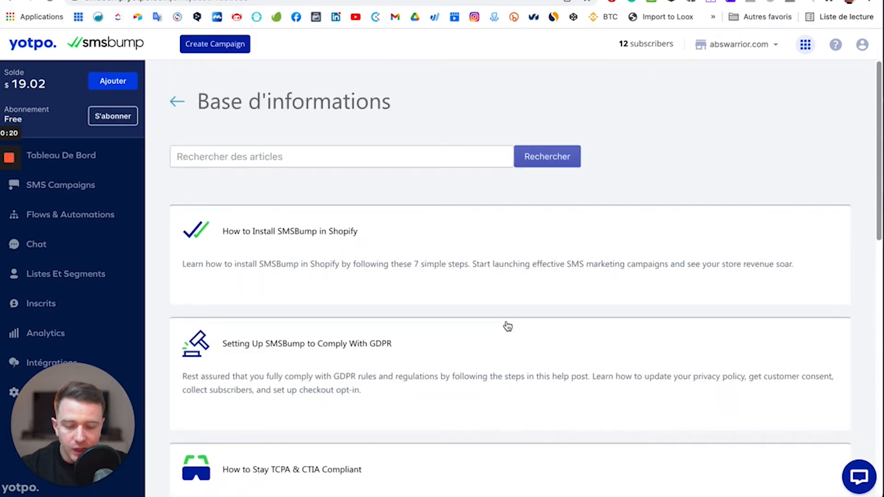
scroll(329, 185, down, 2)
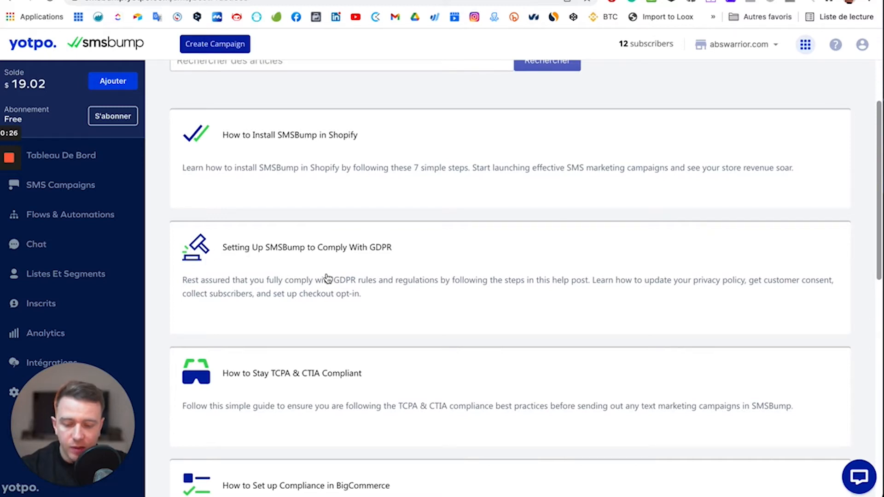
click(383, 256)
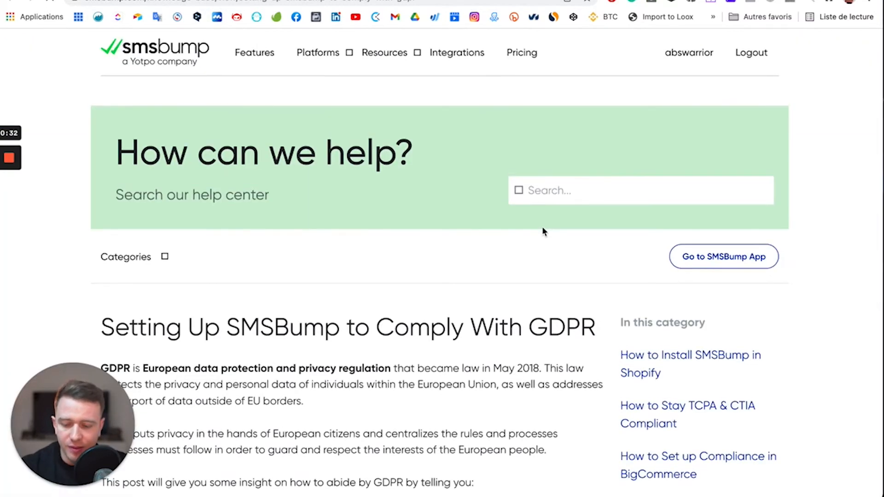
Read the GDPR article's consent requirements and its instructions for updating the store's privacy policy
scroll(543, 227, down, 5)
scroll(333, 302, down, 2)
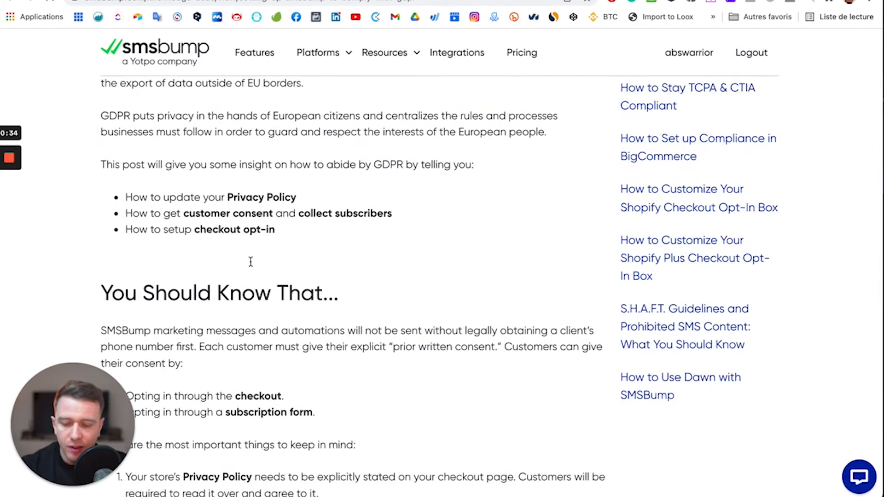
scroll(258, 197, down, 6)
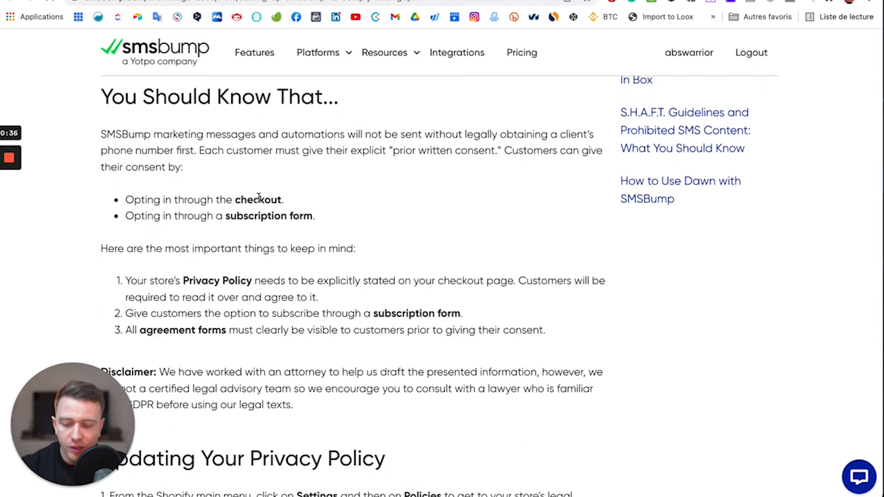
scroll(258, 197, down, 5)
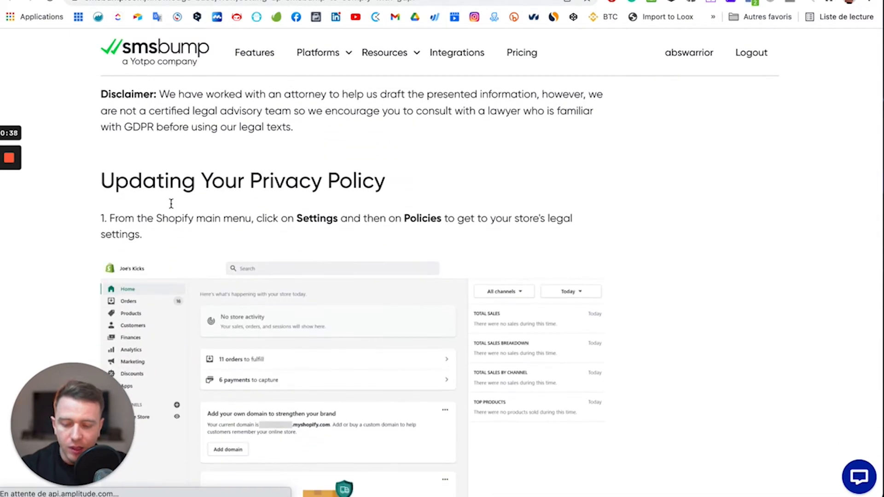
scroll(160, 196, down, 2)
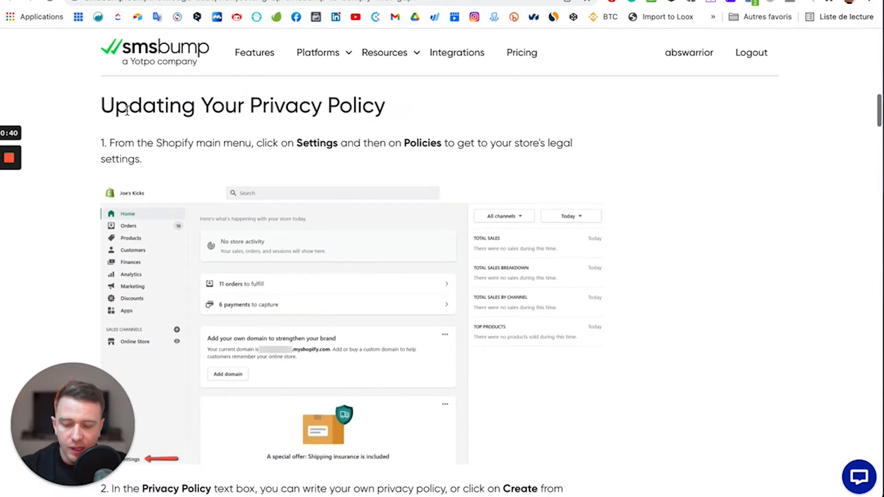
drag(258, 104, 398, 108)
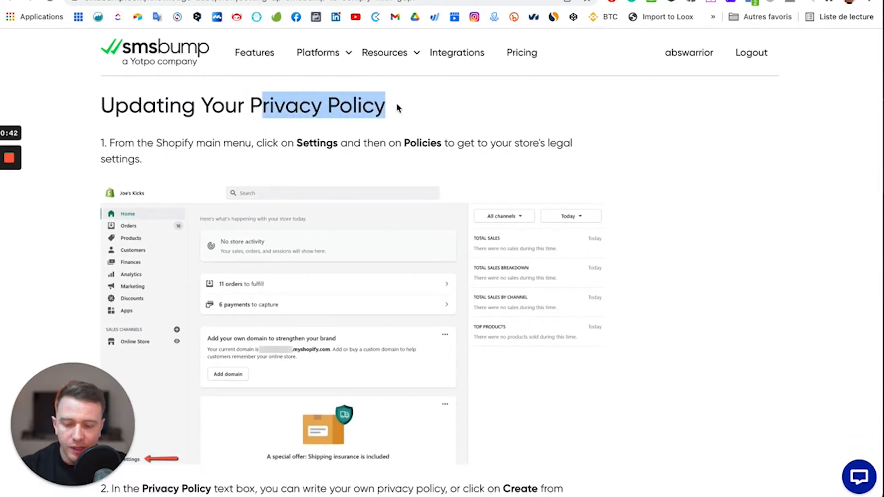
scroll(310, 179, down, 8)
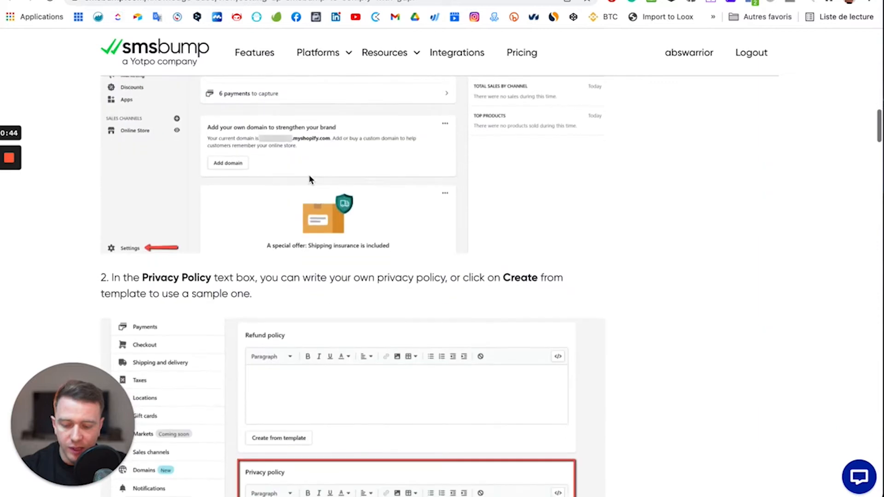
scroll(310, 180, down, 5)
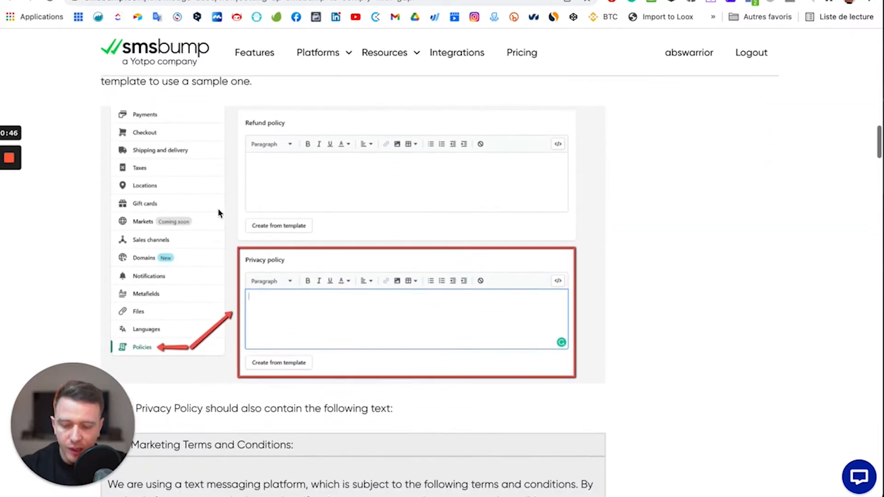
scroll(335, 282, down, 2)
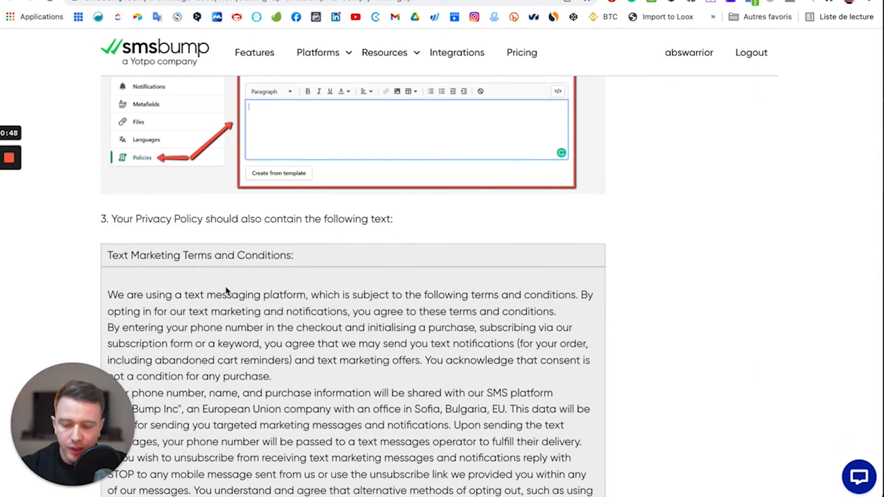
Copy the full body of the Text Marketing Terms and Conditions from the article
scroll(226, 291, down, 3)
drag(108, 199, 557, 465)
key(super+c)
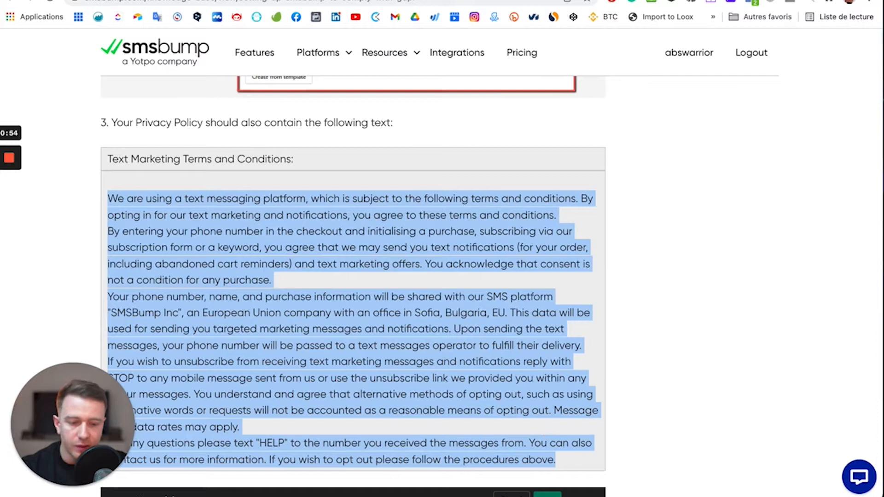
Open the DeepL translator in a new browser tab and paste the copied terms for translation into French
key(ctrl+t)
text(dee)
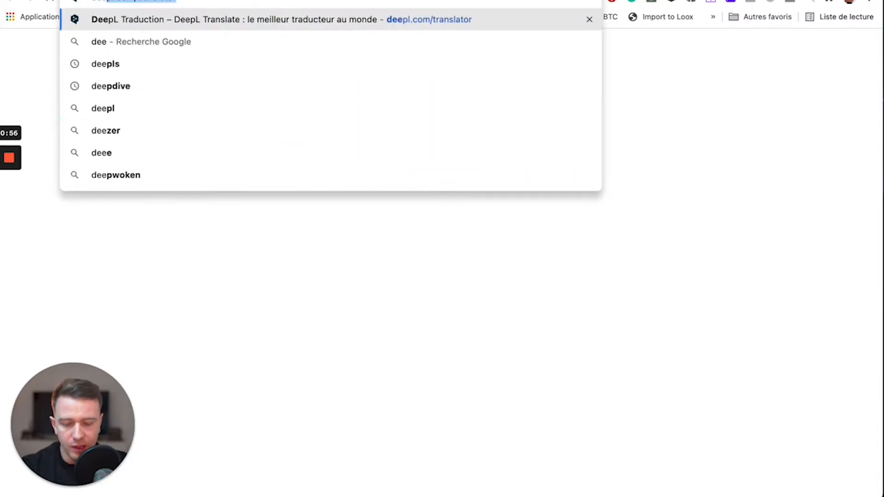
key(Return)
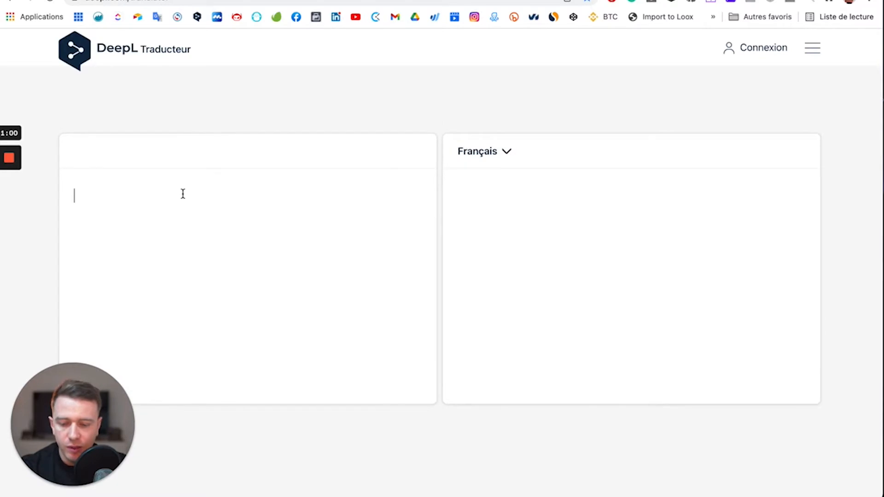
key(super+v)
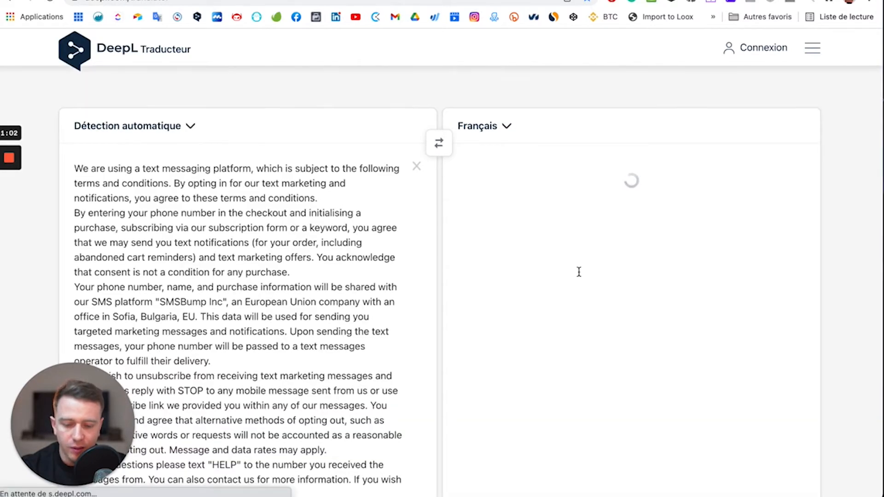
Copy the complete French translation of the text marketing terms
scroll(579, 272, down, 2)
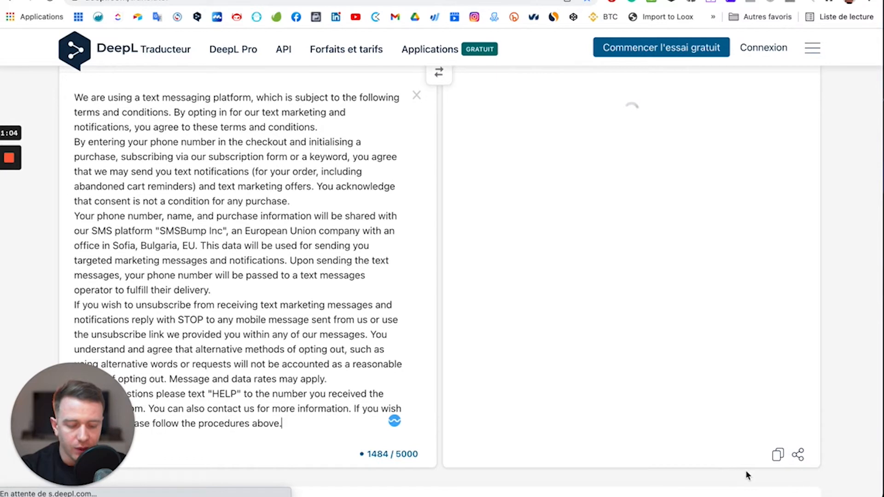
scroll(673, 392, up, 2)
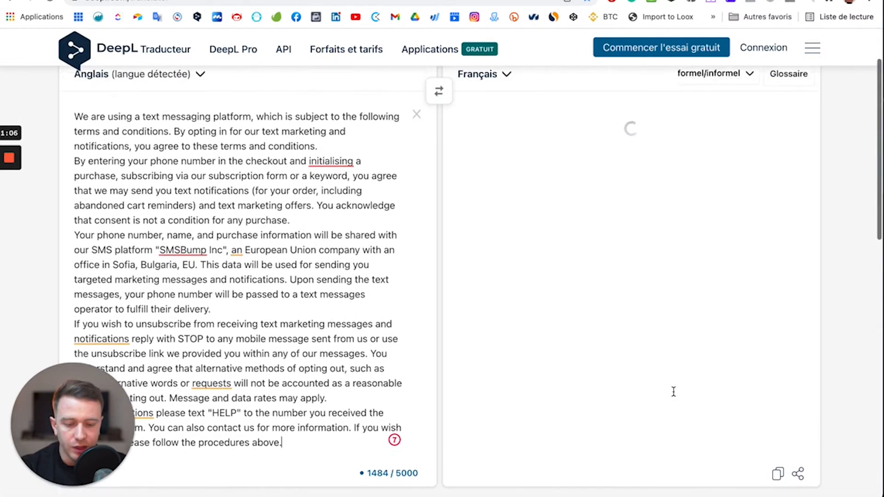
scroll(674, 394, down, 5)
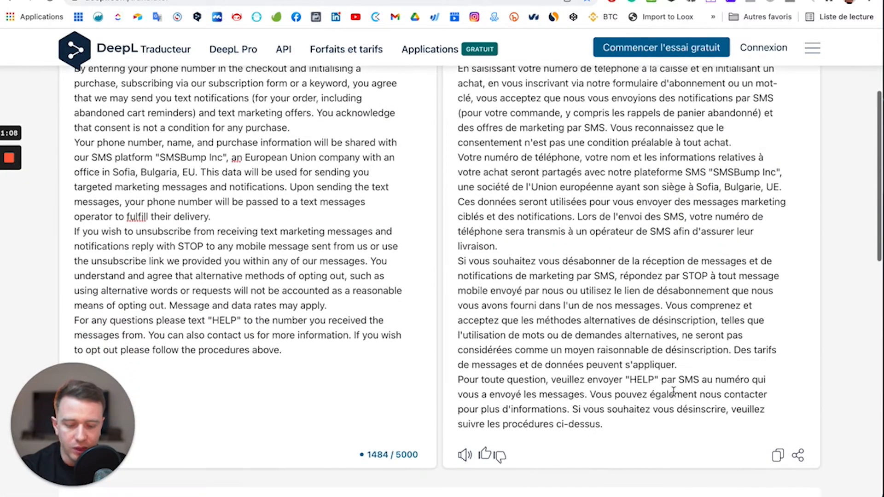
click(776, 456)
scroll(606, 206, up, 3)
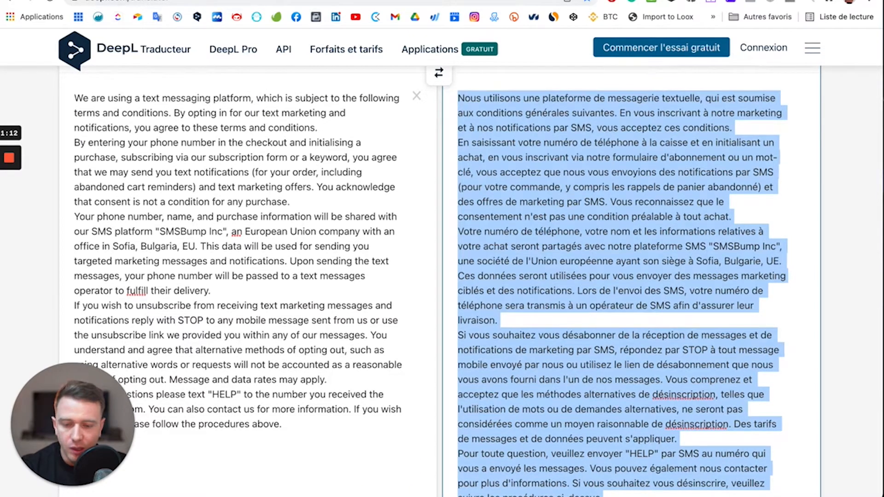
Switch to the Shopify admin and open the store's Politiques settings
click(322, 0)
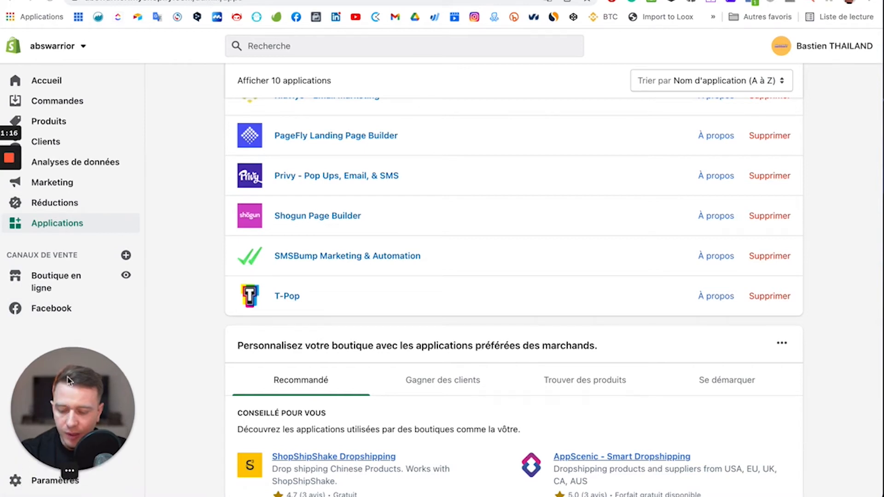
click(57, 482)
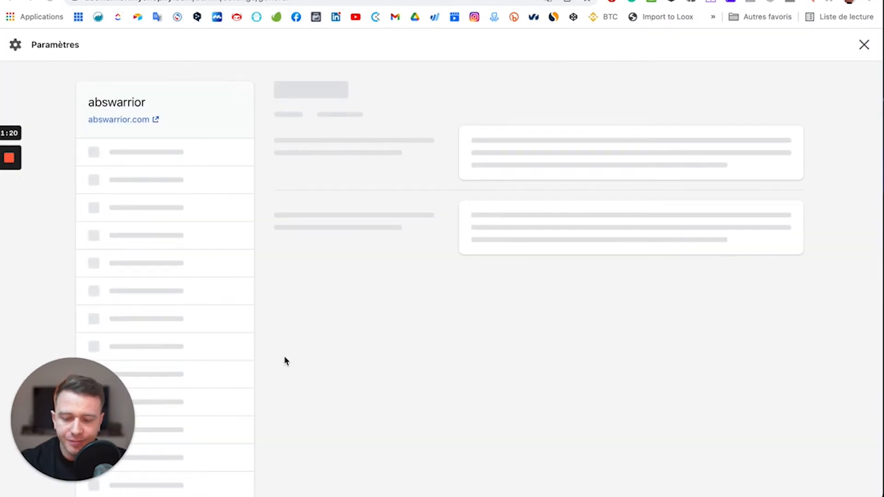
scroll(209, 294, down, 4)
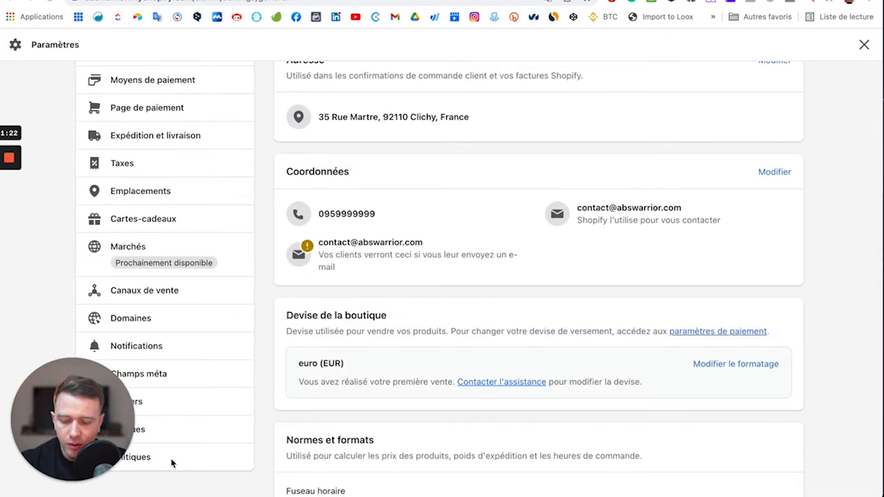
click(185, 464)
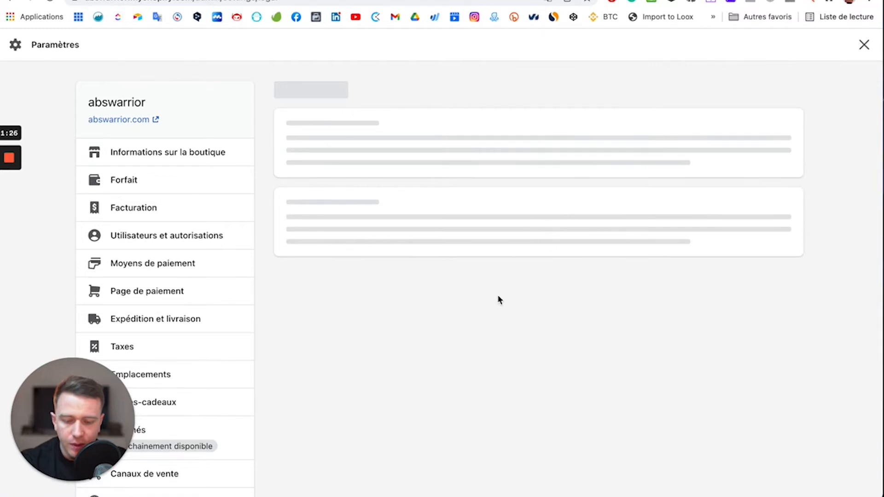
Paste the French SMS terms into the privacy policy, just above the "QUESTIONS ET COORDONNÉES" heading
scroll(571, 271, down, 1)
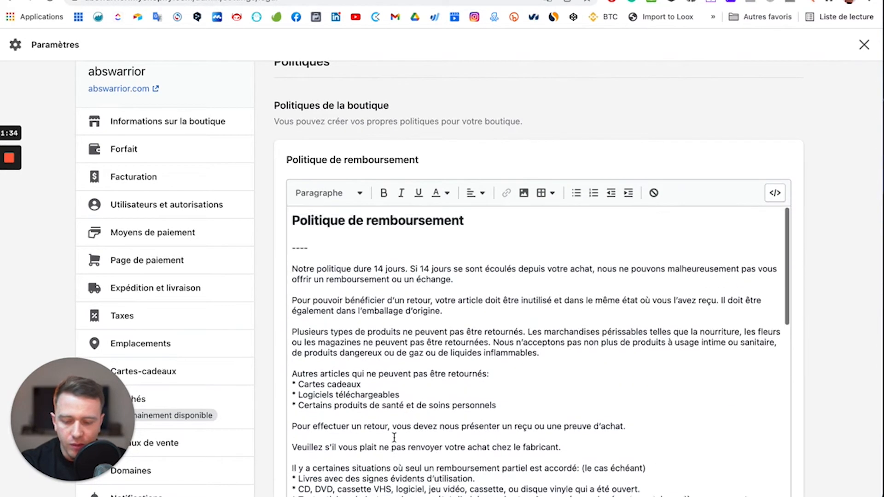
scroll(363, 167, down, 20)
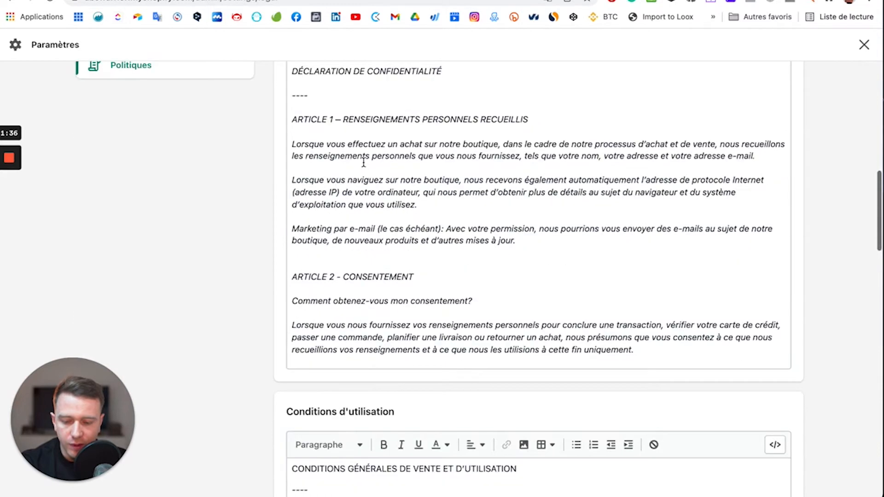
scroll(362, 164, up, 3)
click(360, 235)
scroll(356, 205, down, 20)
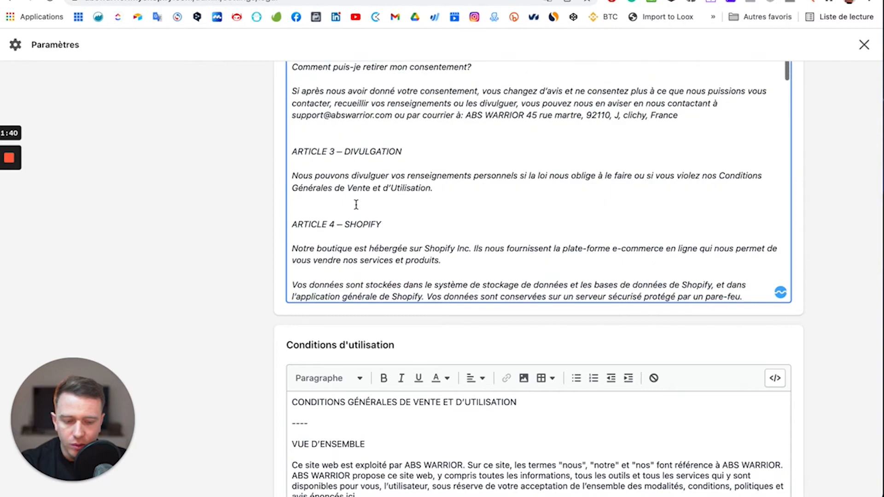
scroll(356, 208, down, 8)
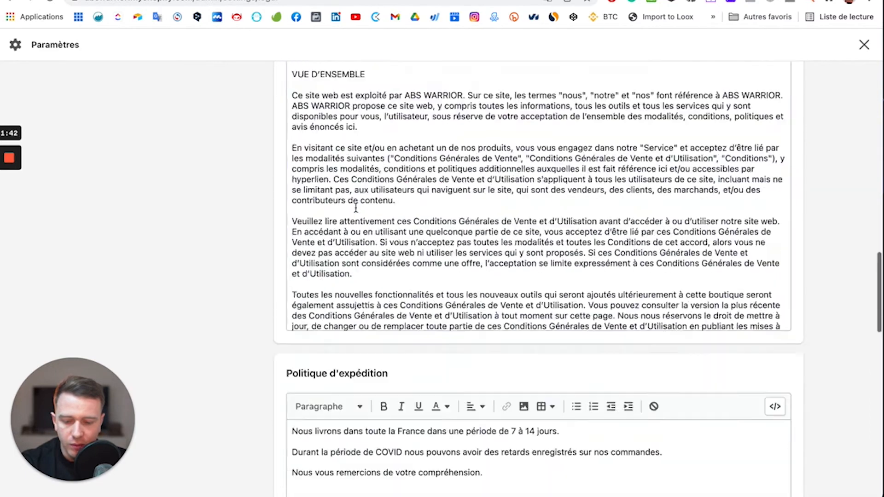
scroll(356, 207, up, 8)
scroll(356, 207, up, 3)
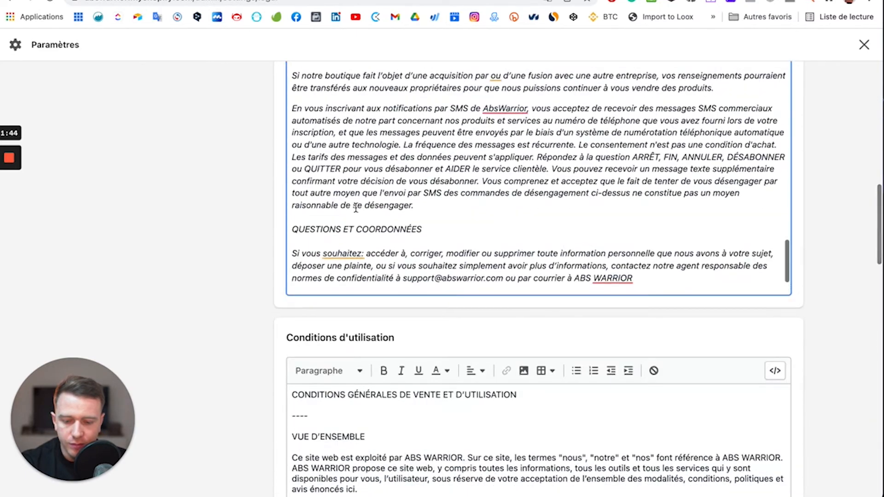
click(343, 219)
key(ctrl+v)
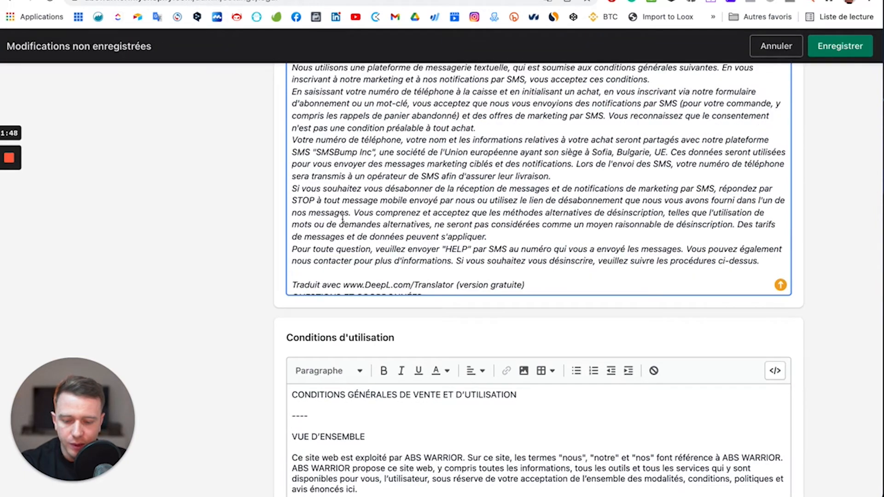
scroll(343, 219, up, 3)
scroll(342, 219, down, 3)
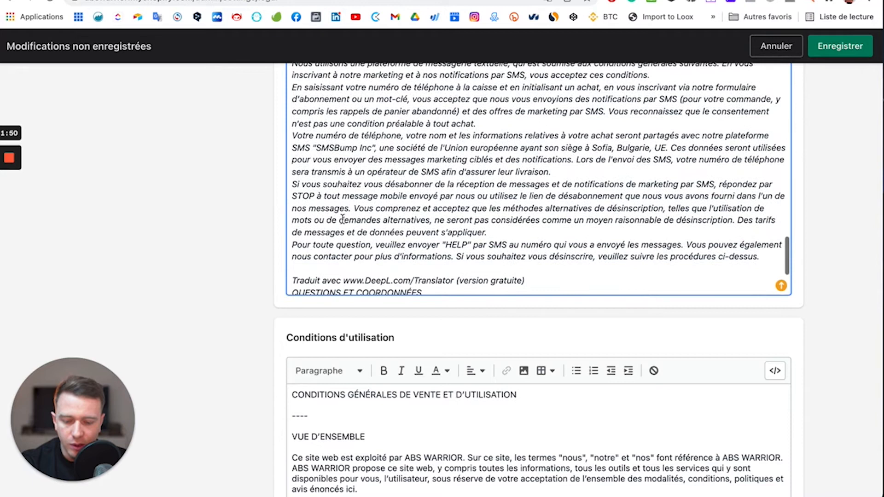
triple_click(347, 278)
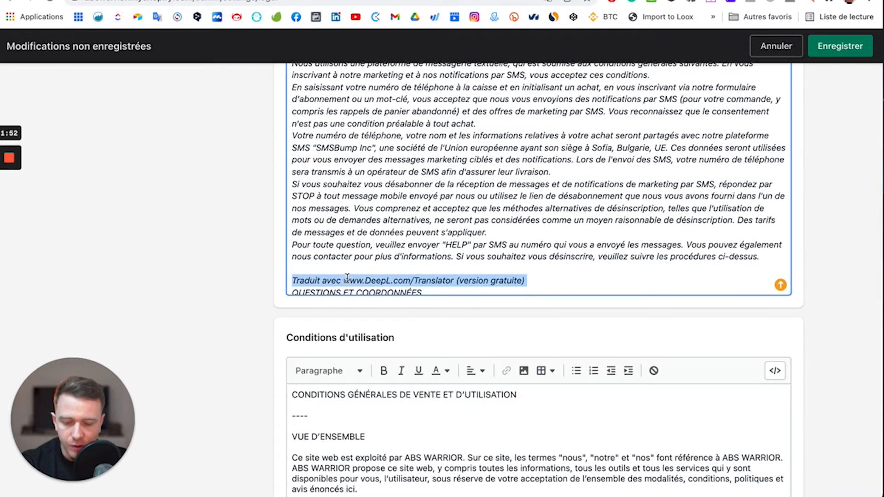
key(BackSpace)
scroll(376, 175, up, 5)
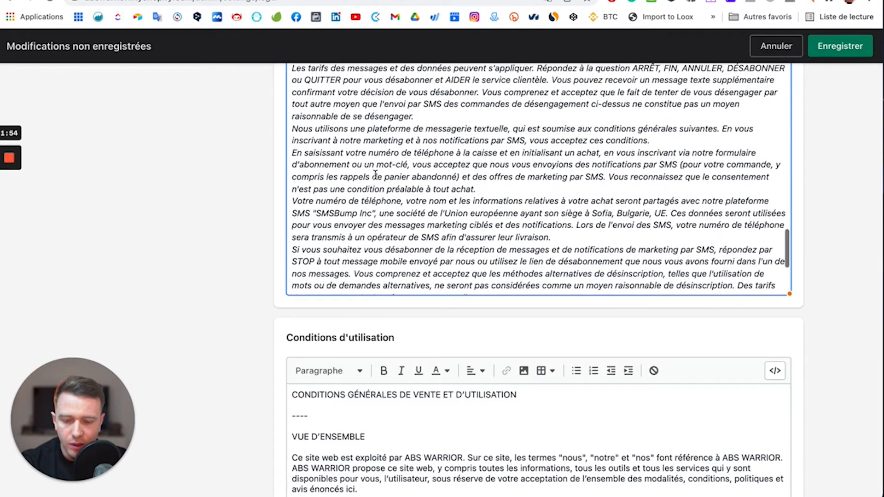
Review the inserted SMS terms in the privacy policy and discard the unsaved policy changes
scroll(246, 154, up, 3)
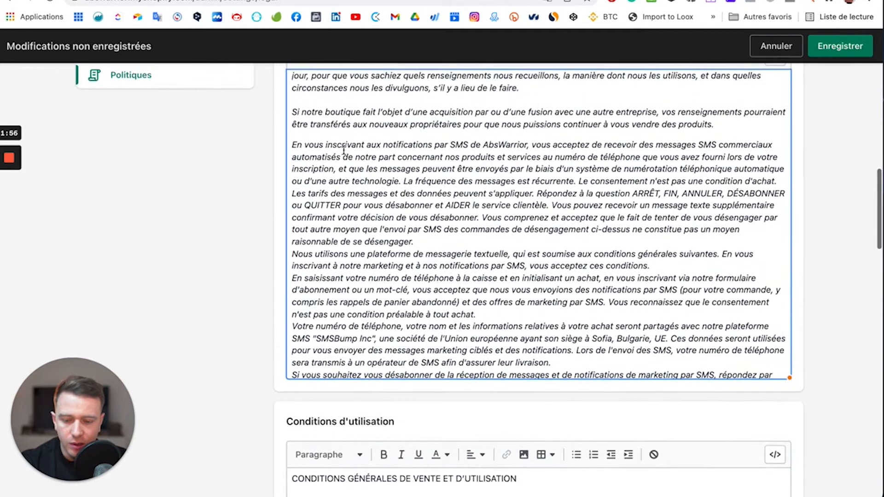
scroll(344, 151, up, 3)
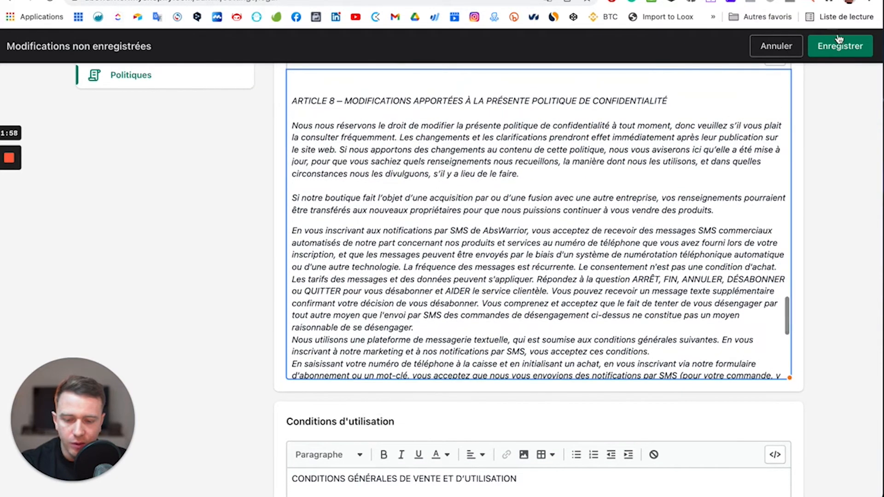
click(785, 52)
click(547, 316)
Switch to the SMSBump GDPR guide and examine the "Set Up Checkout Opt-In" instructions through Step 2 on marketing consent
key(ctrl+Tab)
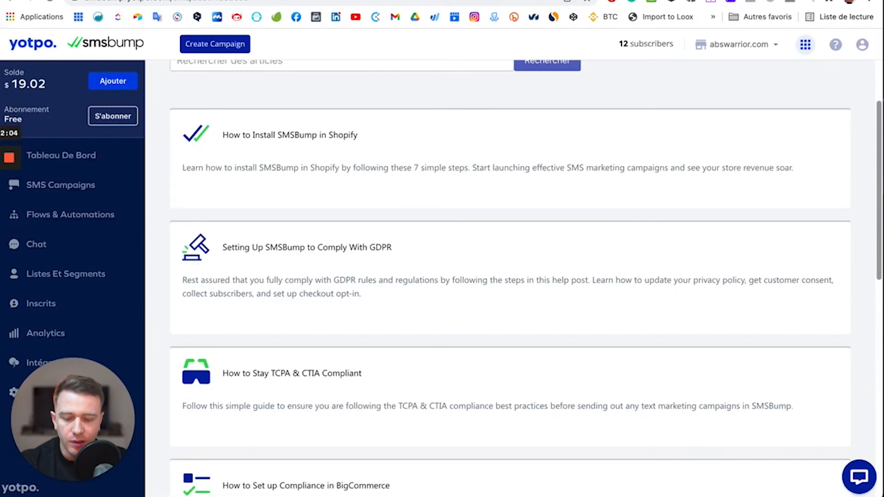
key(ctrl+Tab)
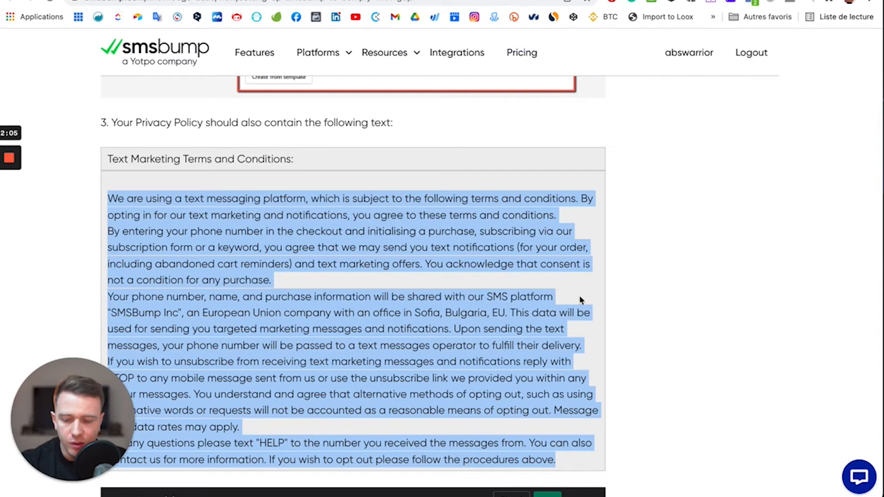
scroll(321, 280, down, 2)
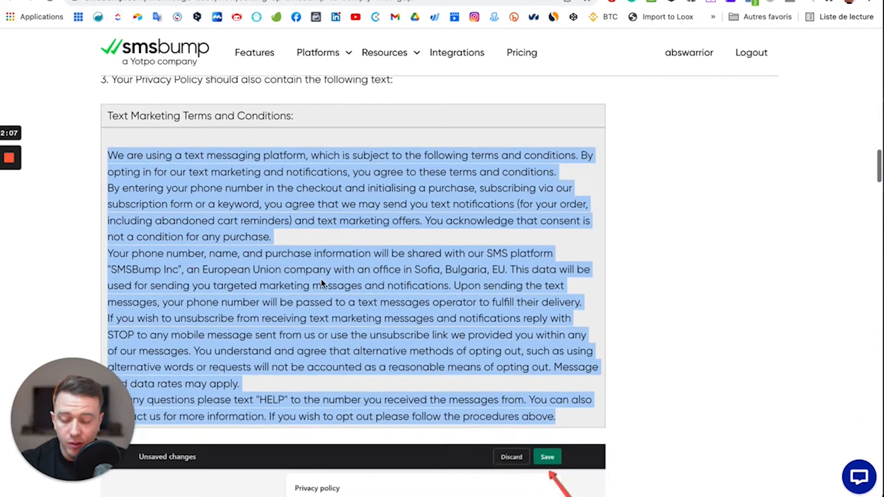
scroll(321, 283, down, 10)
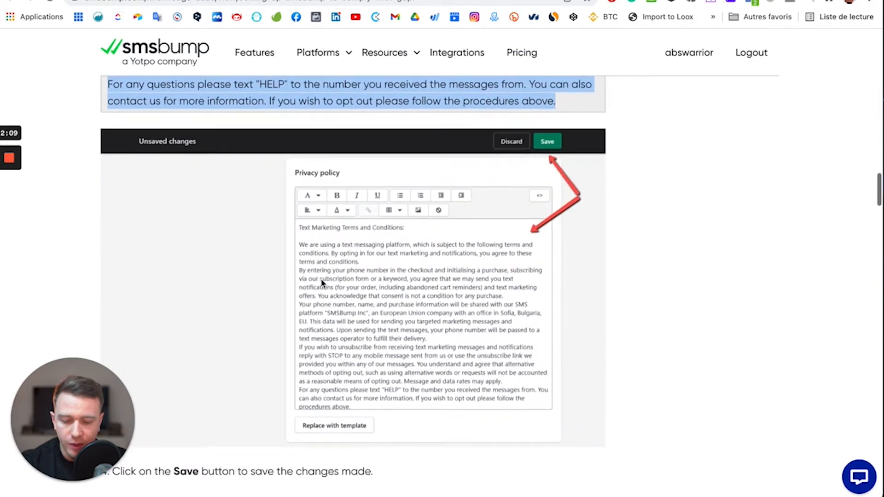
scroll(321, 282, down, 1)
scroll(352, 276, down, 3)
scroll(350, 289, down, 10)
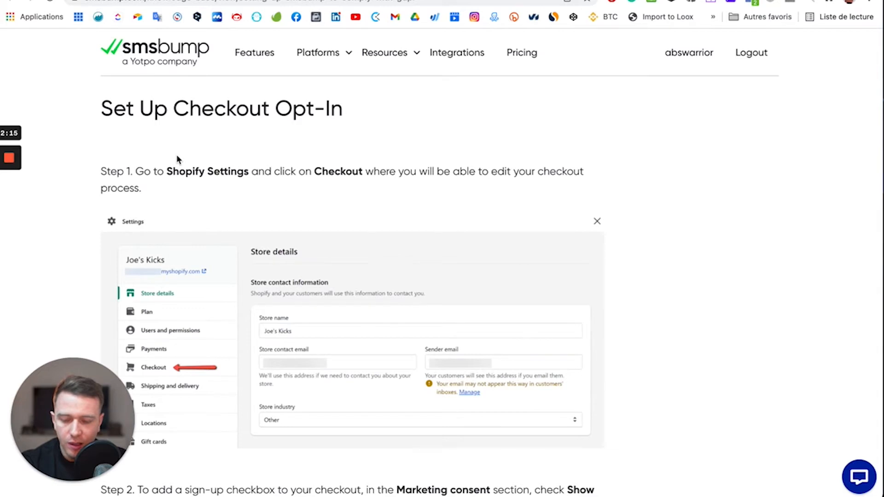
scroll(283, 211, down, 3)
scroll(283, 211, down, 5)
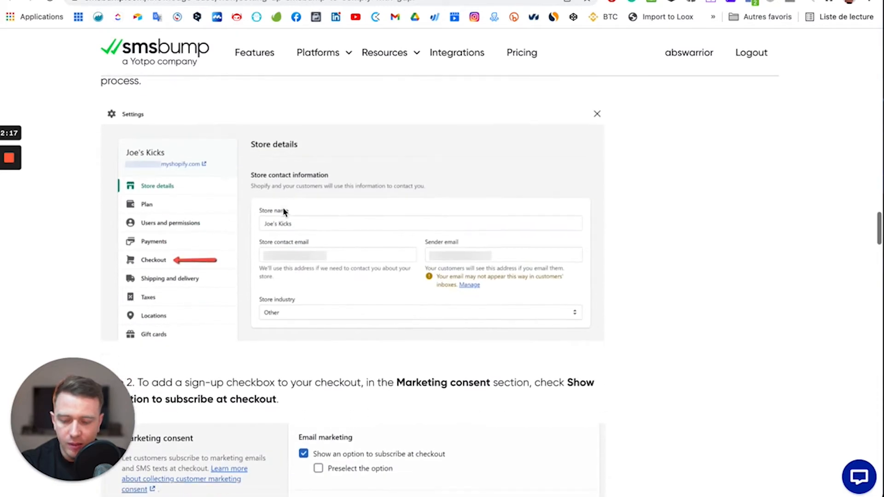
scroll(282, 212, down, 3)
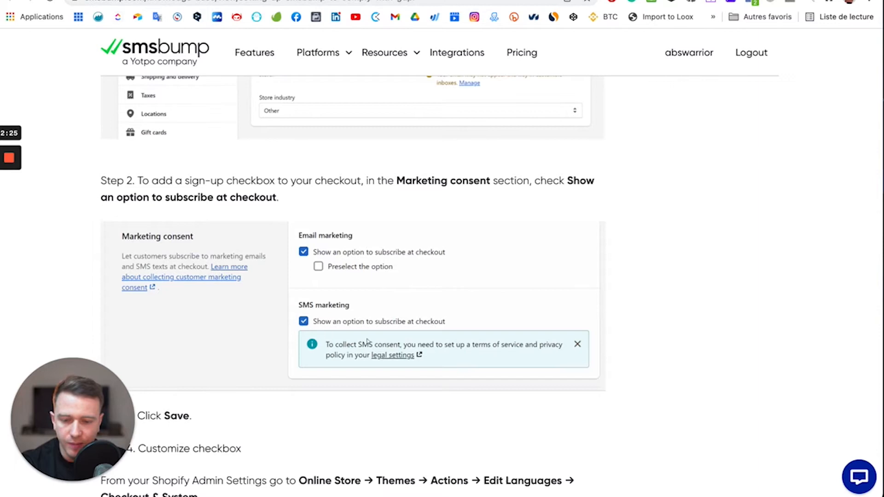
Switch back to the Shopify admin and open the store's "Page de paiement" settings
key(ctrl+Tab)
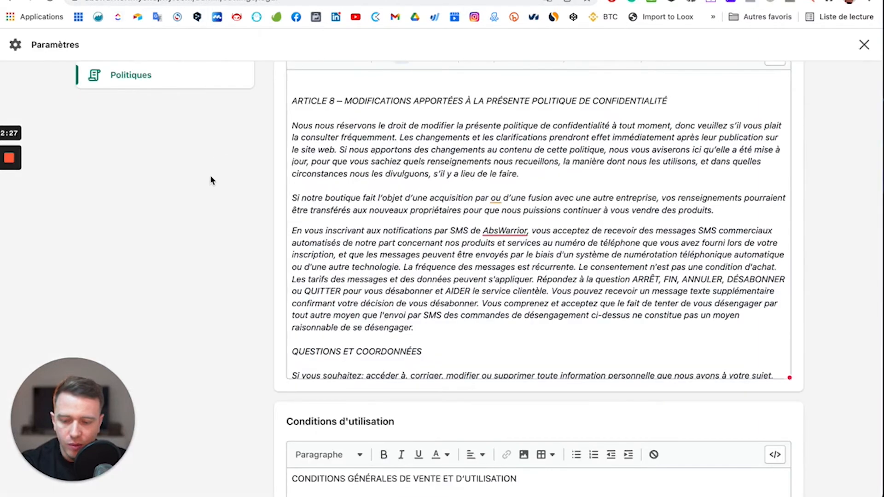
scroll(210, 180, up, 8)
scroll(211, 193, up, 3)
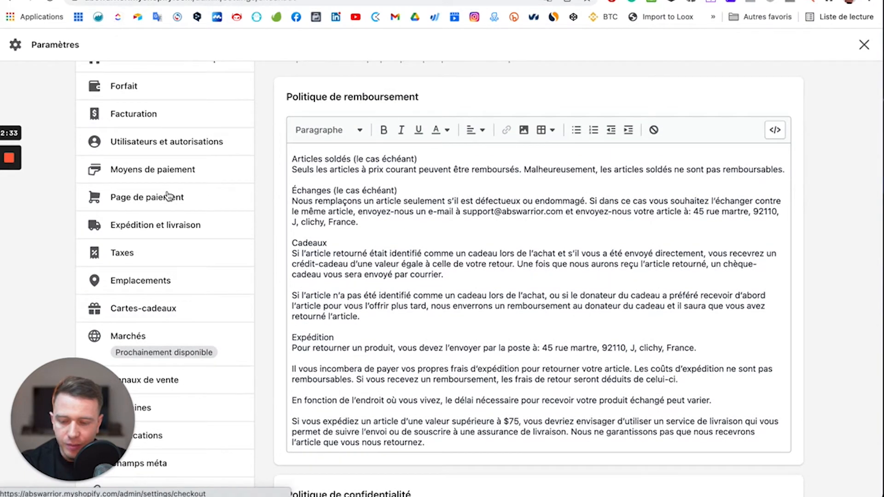
scroll(244, 220, up, 1)
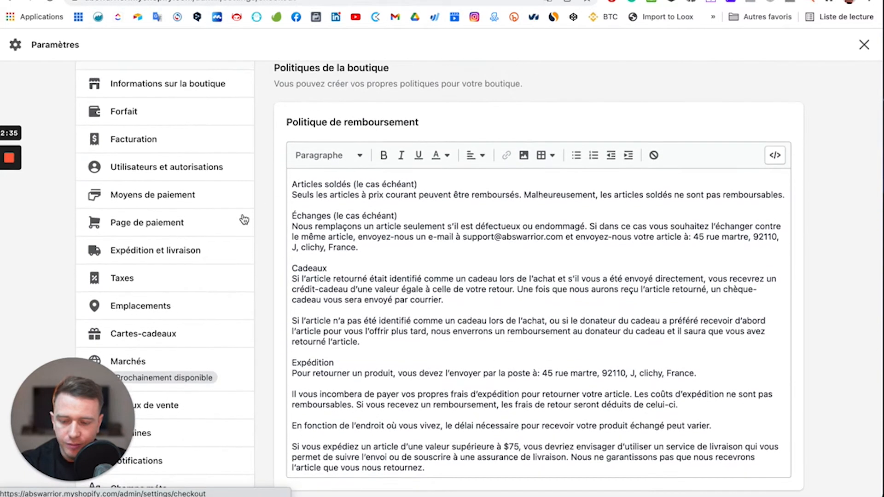
click(244, 221)
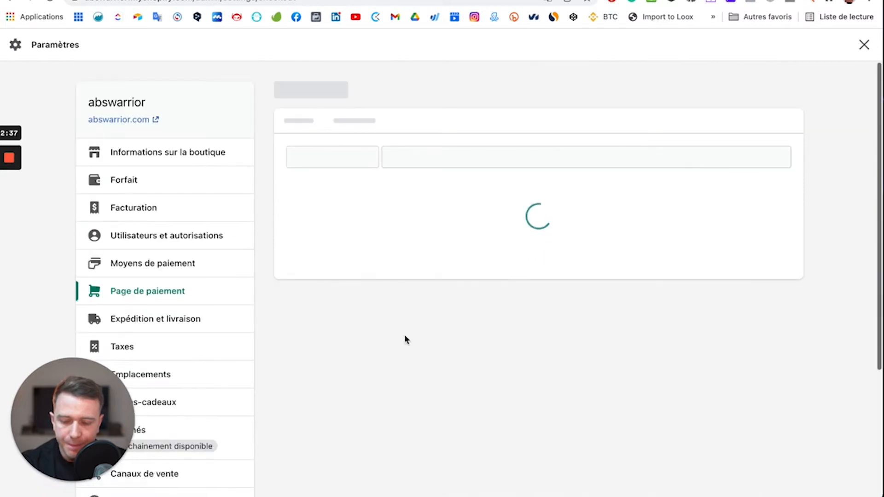
Enable "Afficher une option d'abonnement lors du paiement" for Marketing par SMS under Consentement au marketing and save the checkout settings
scroll(405, 336, down, 5)
scroll(404, 335, down, 8)
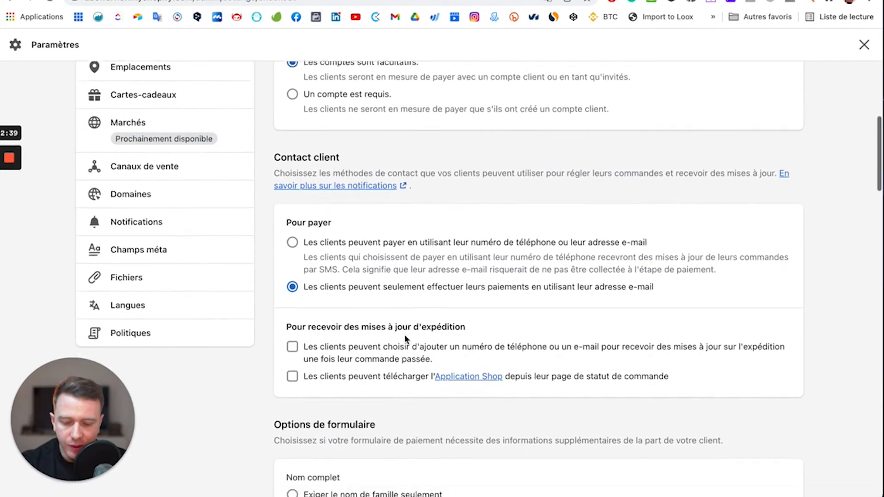
scroll(405, 339, down, 20)
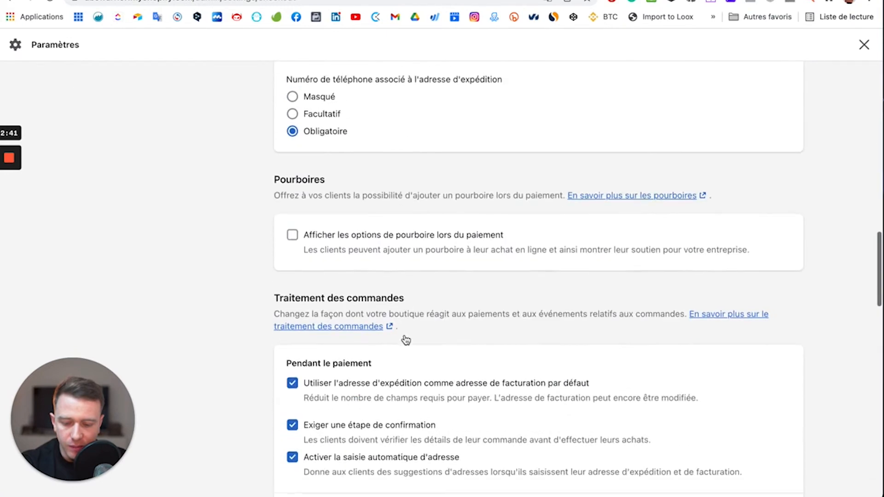
scroll(406, 340, down, 4)
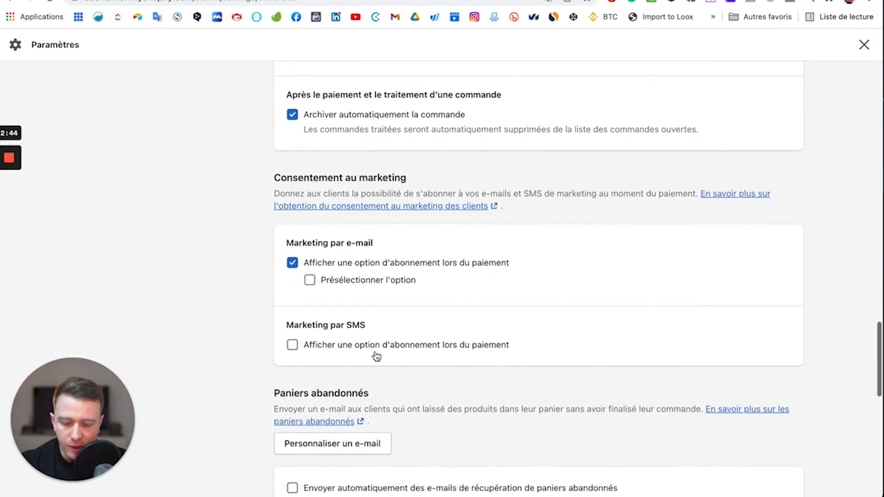
click(292, 347)
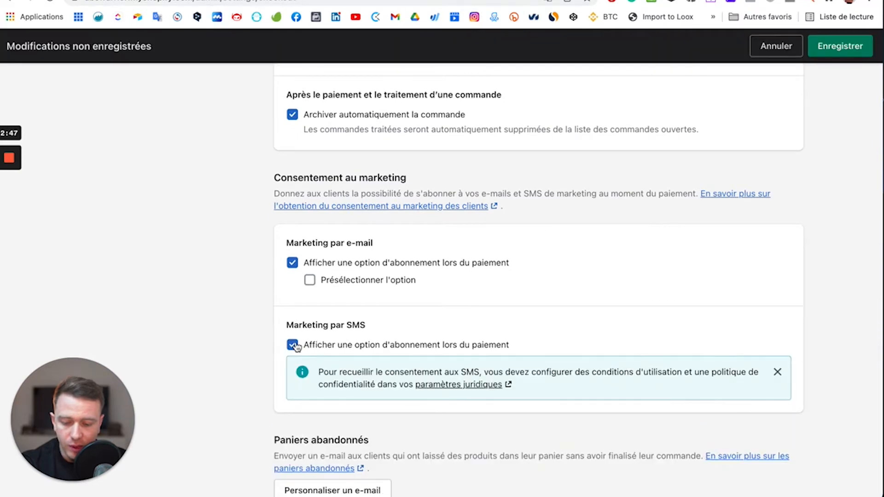
click(840, 48)
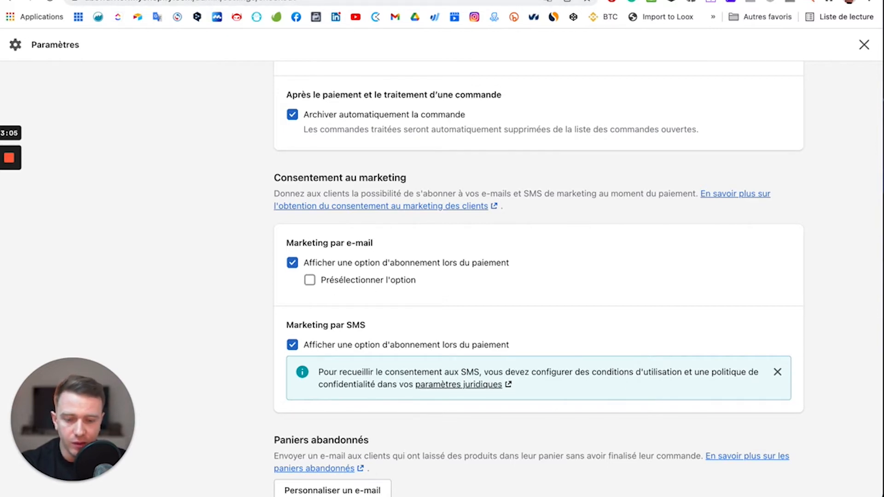
Return to the SMSBump GDPR guide and find the Step 4 "Customize checkbox" instructions for editing the theme languages
key(ctrl+Tab)
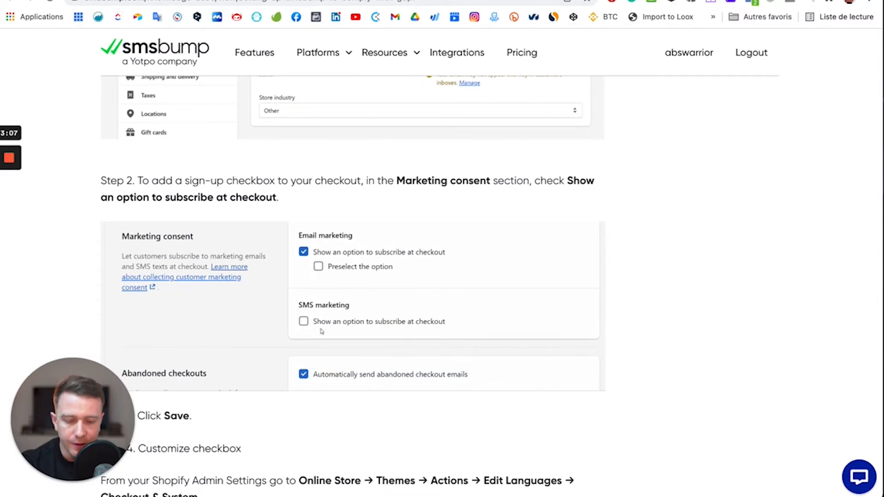
key(ctrl+Tab)
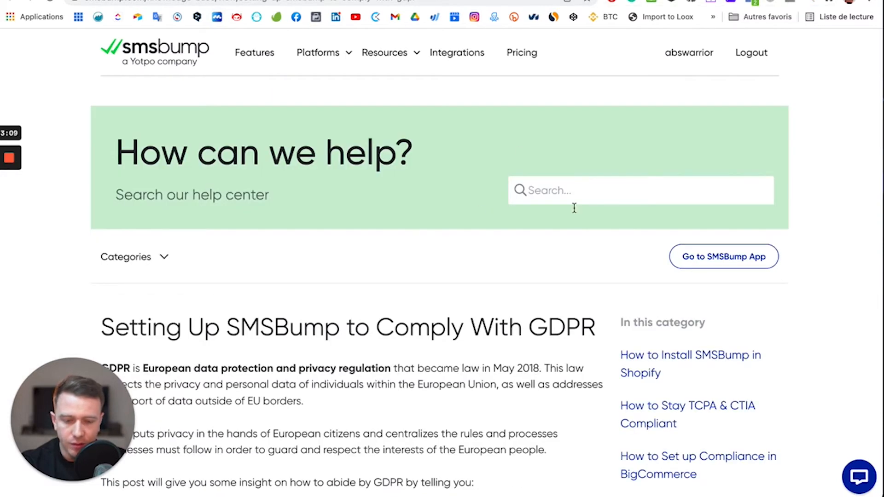
scroll(430, 367, down, 4)
scroll(429, 366, down, 7)
drag(432, 371, 452, 73)
scroll(452, 73, down, 6)
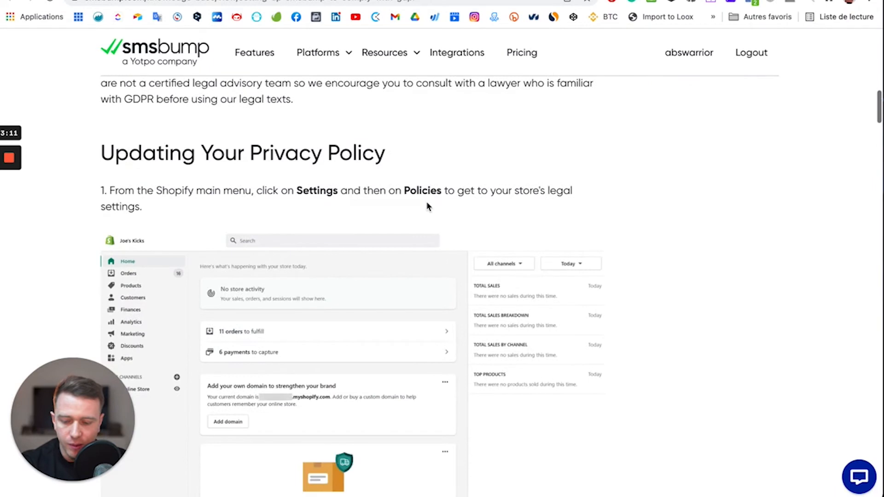
scroll(429, 208, down, 14)
scroll(428, 207, down, 15)
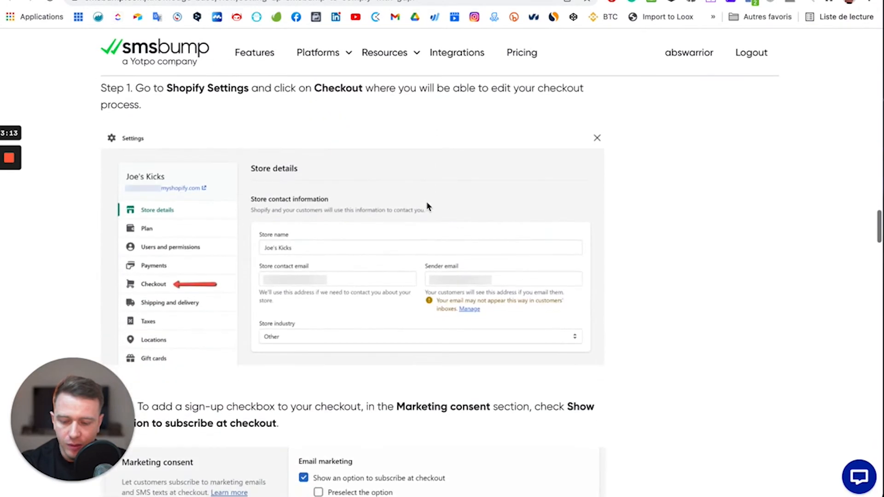
scroll(346, 208, down, 5)
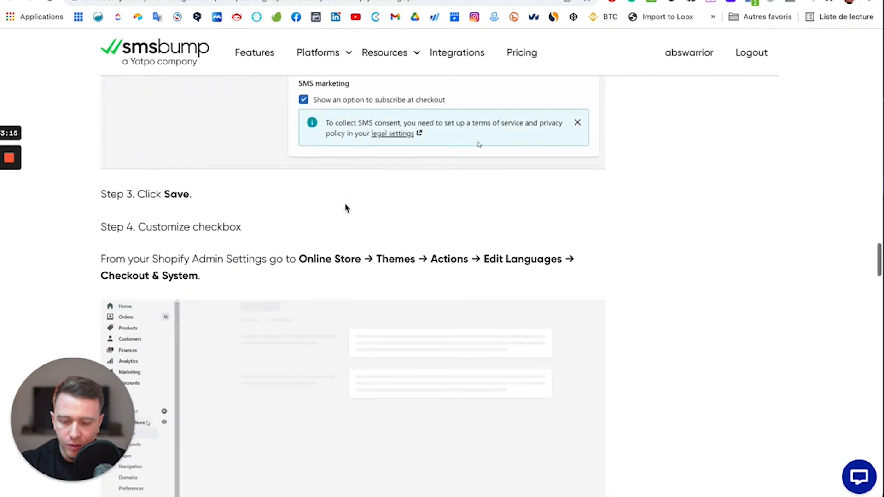
scroll(346, 209, down, 1)
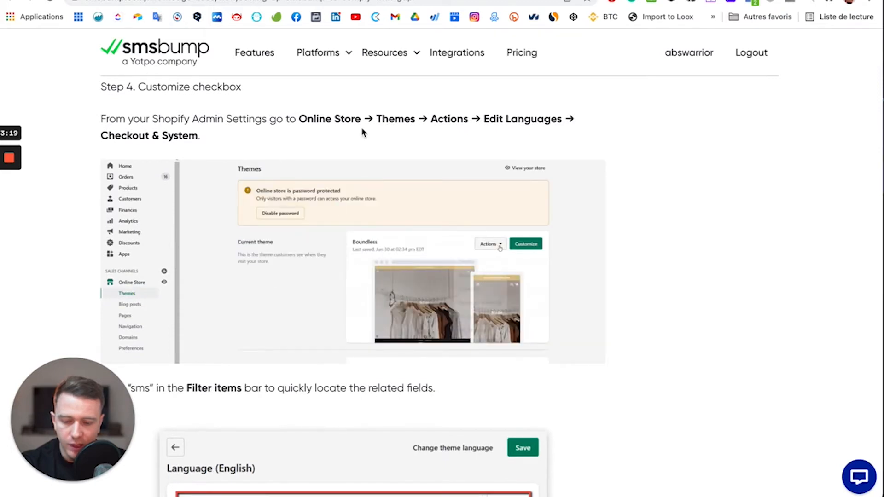
Examine how the guide customizes the SMS checkbox label, privacy policy, terms of service and description texts, including the checkout page examples
scroll(293, 170, down, 8)
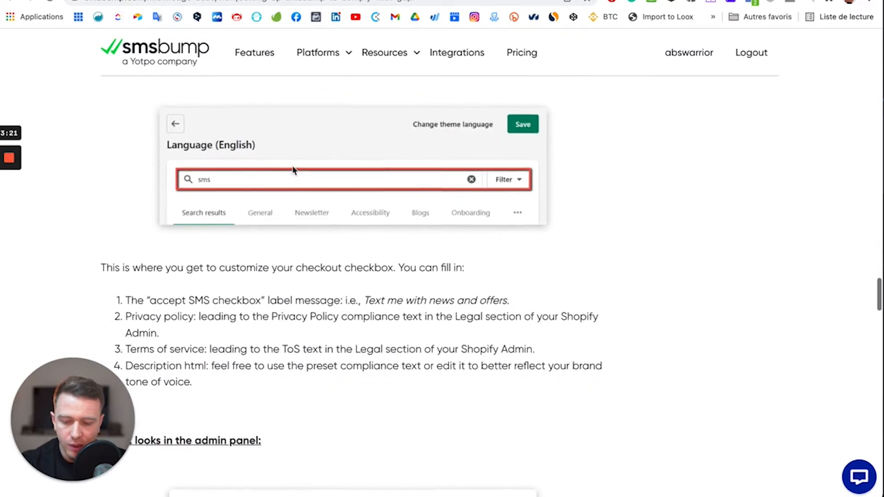
scroll(293, 170, up, 1)
scroll(292, 170, down, 6)
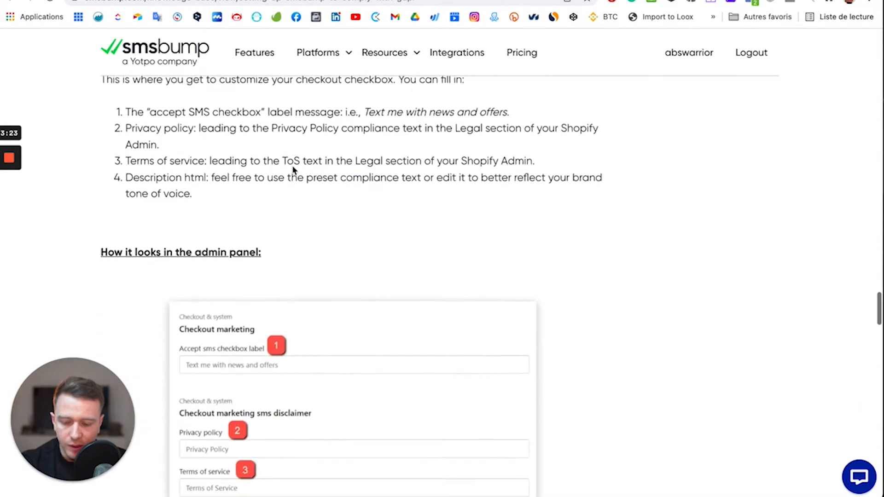
scroll(293, 170, down, 6)
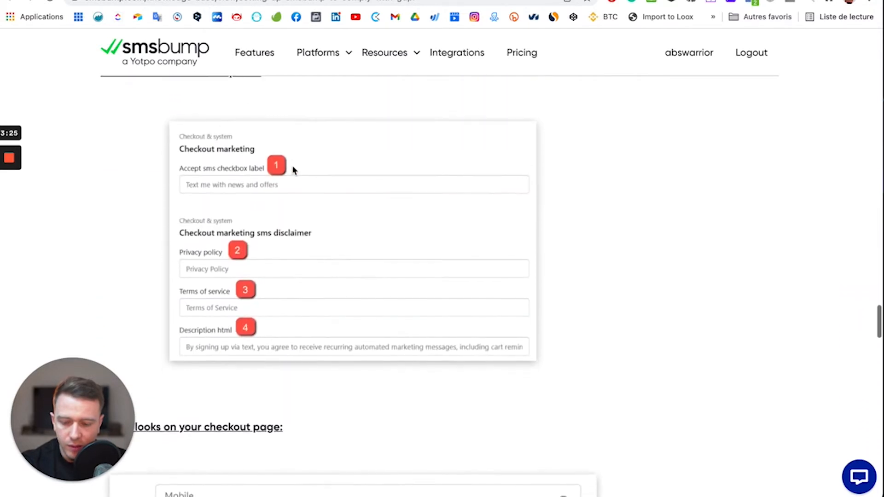
scroll(293, 171, down, 3)
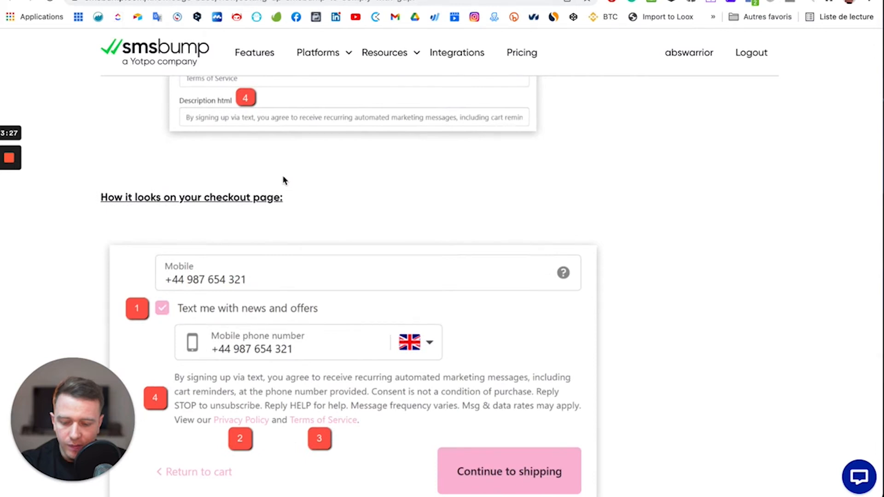
scroll(217, 193, up, 6)
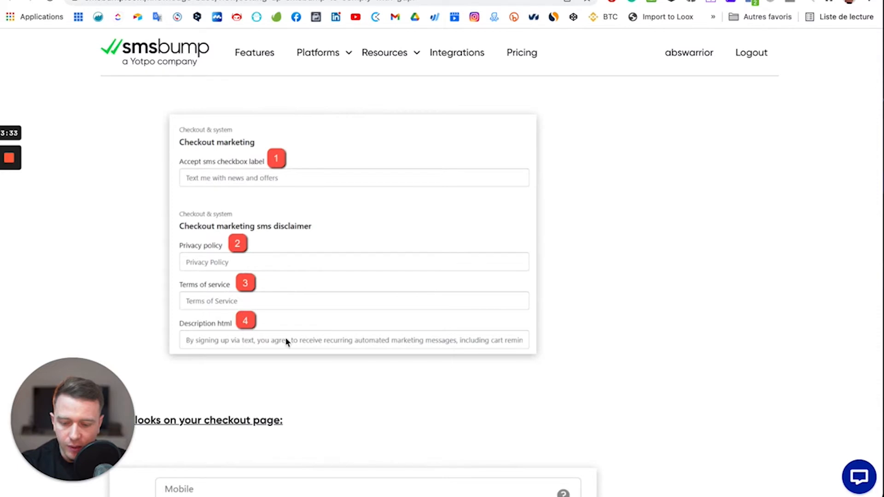
scroll(285, 338, down, 3)
scroll(285, 291, down, 20)
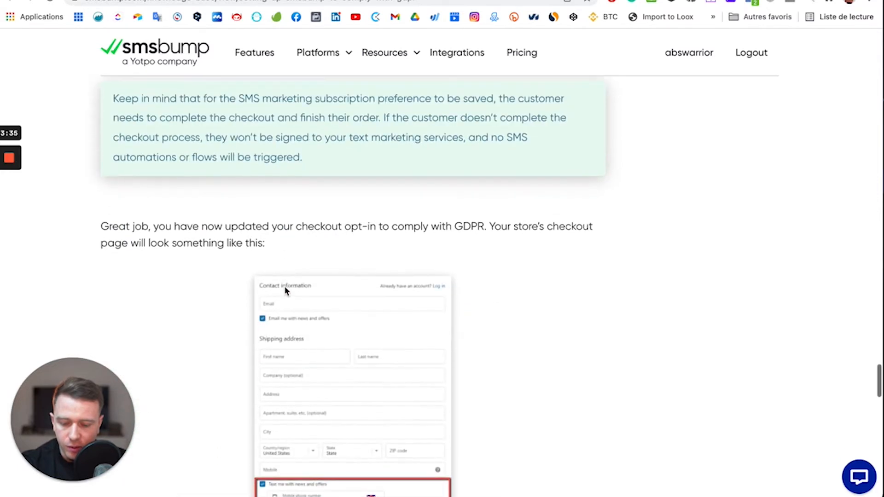
scroll(286, 291, down, 7)
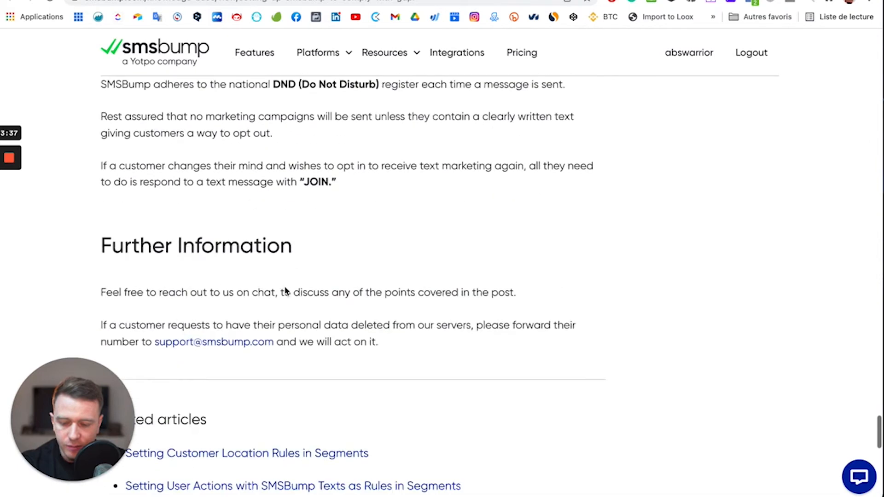
scroll(286, 291, up, 17)
scroll(285, 291, up, 20)
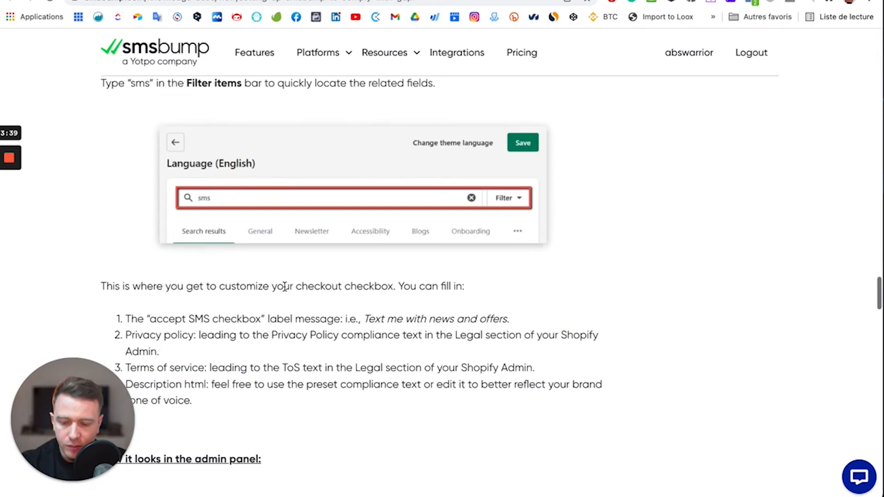
scroll(284, 286, down, 3)
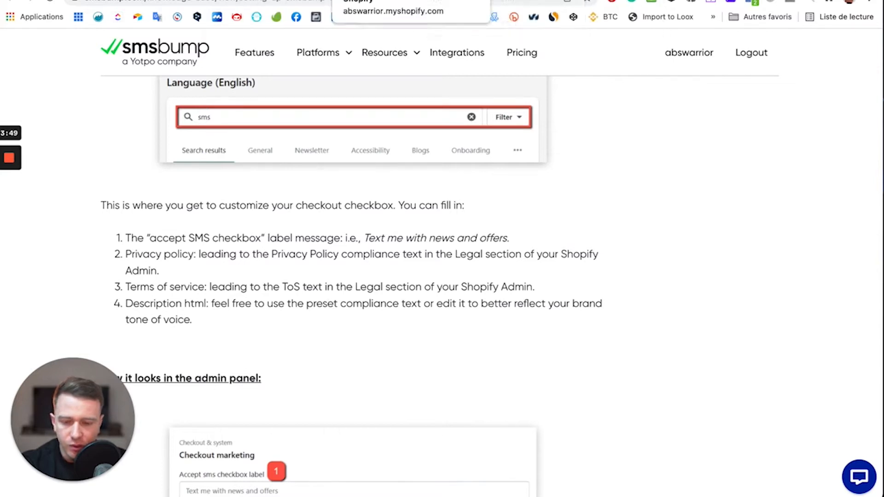
Switch to the Shopify admin and close the store settings
click(374, 1)
scroll(325, 189, up, 20)
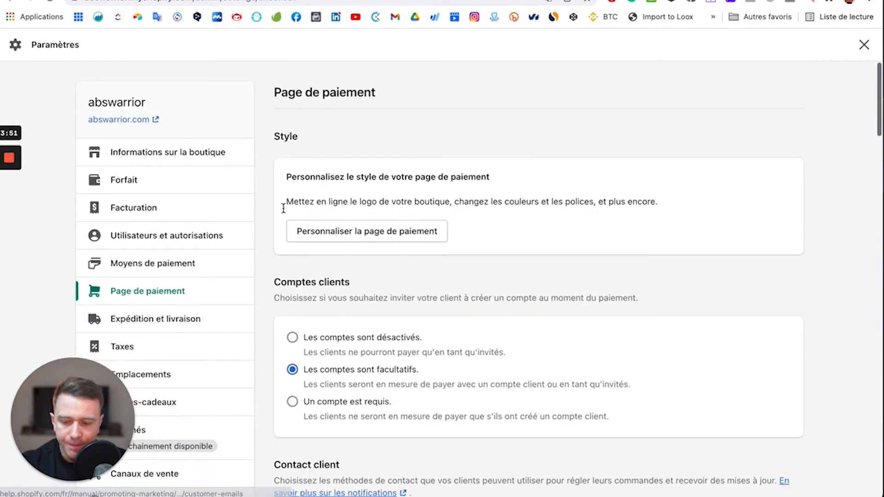
click(864, 45)
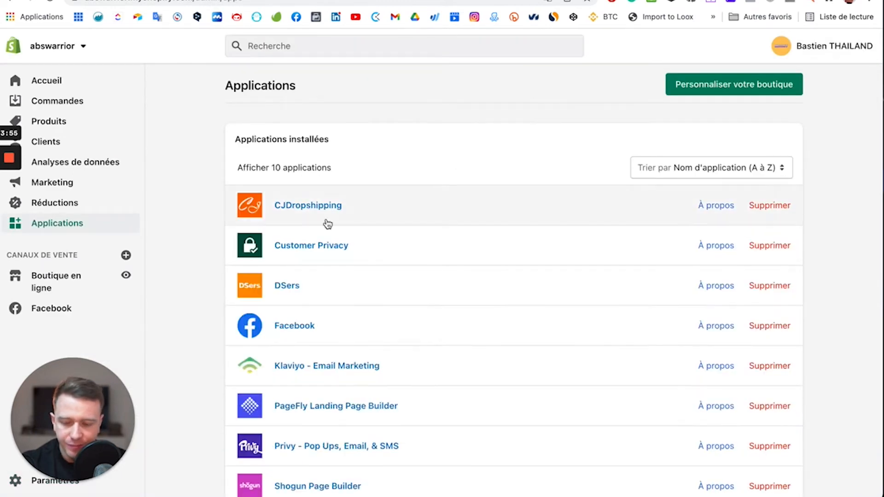
Open the language editor for the online store's ABS WARRIOR theme
click(60, 286)
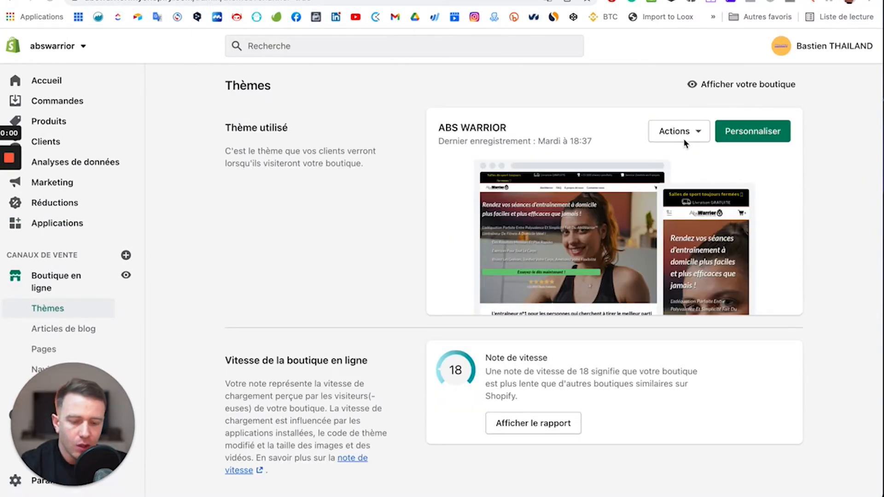
click(671, 137)
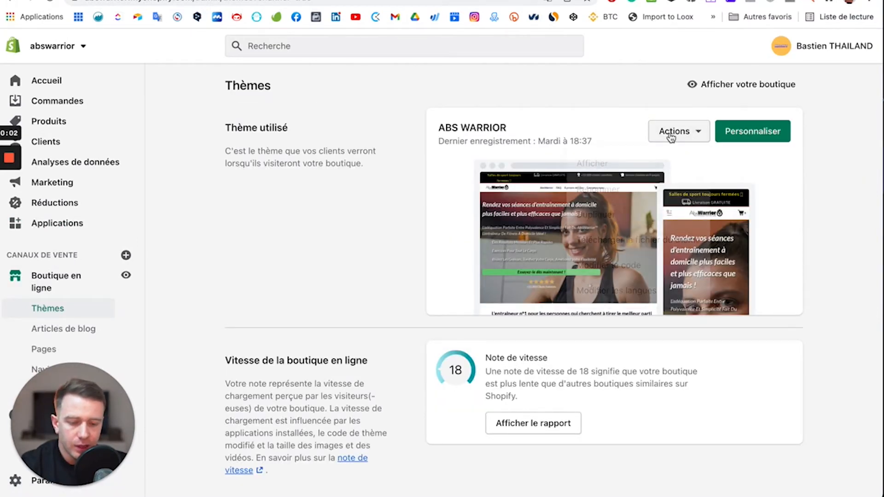
click(657, 300)
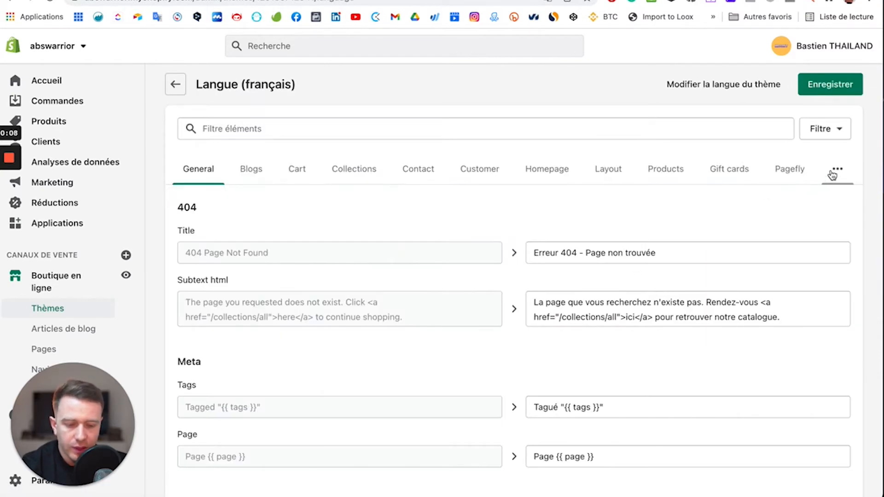
Show the theme's Checkout & system translations and filter the language entries for "SMS"
click(834, 173)
click(811, 225)
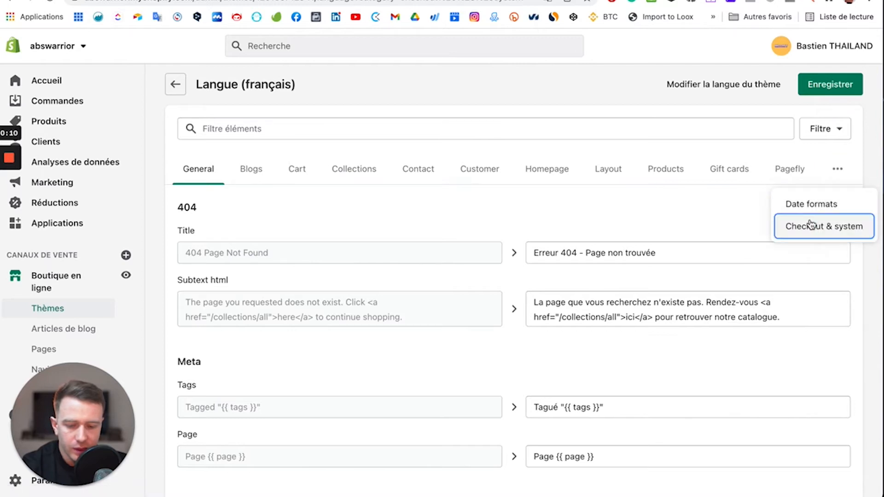
click(449, 130)
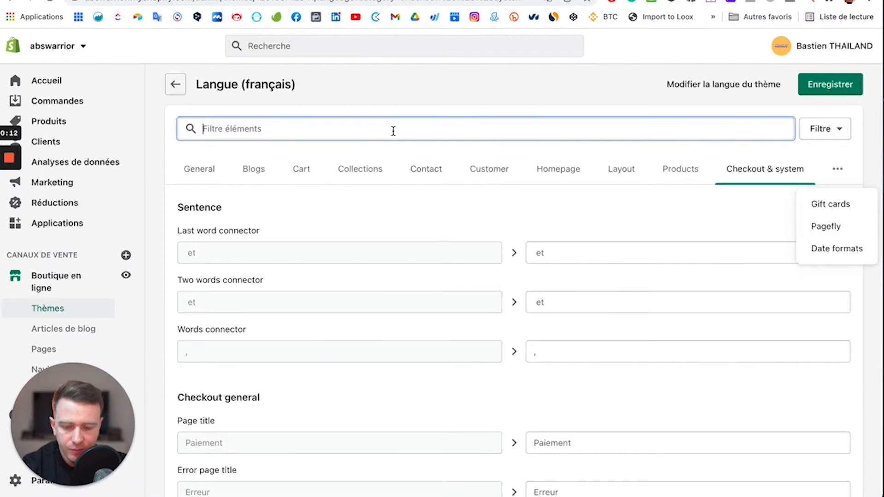
text(SMS)
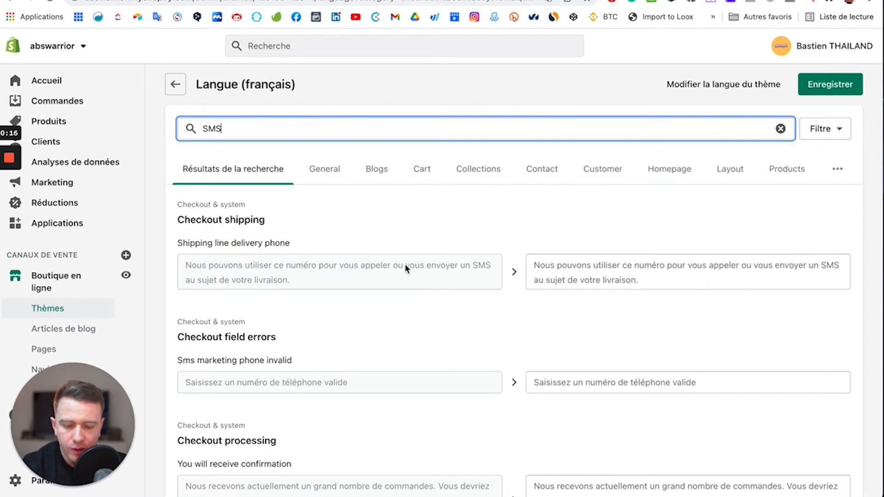
click(391, 314)
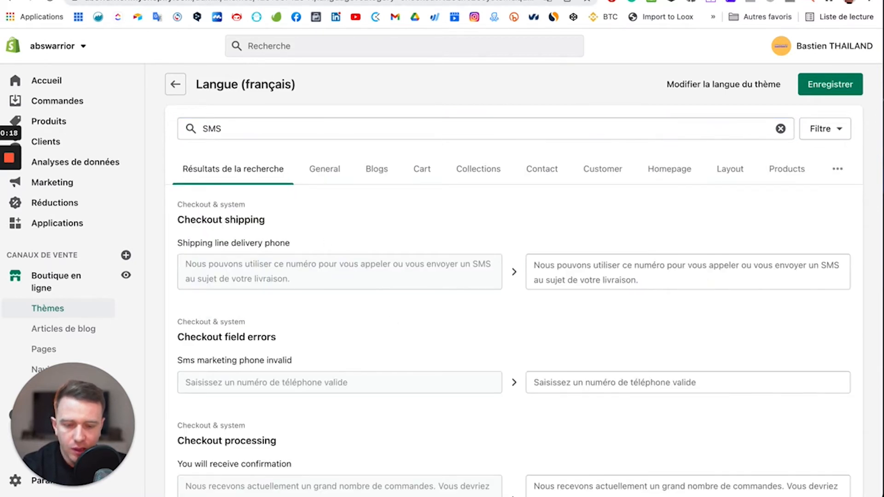
Switch to the SMSBump GDPR guide and review the four customizable checkbox texts with their admin panel and checkout page examples
key(ctrl+Tab)
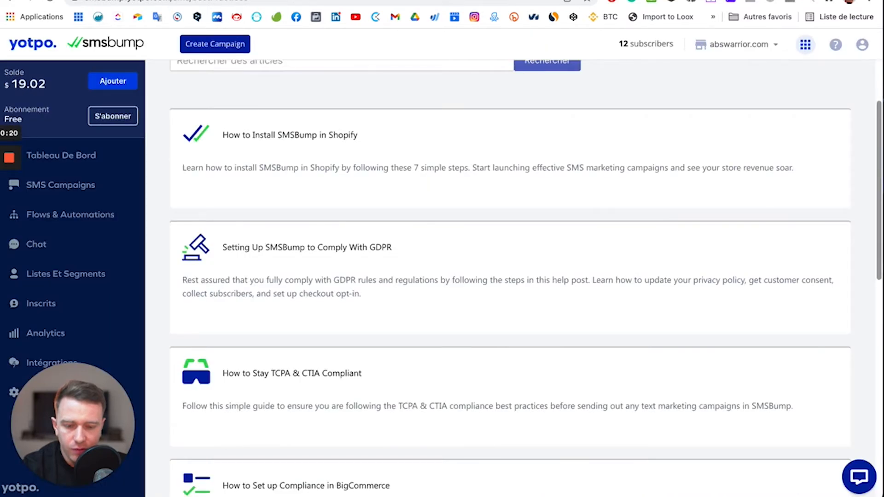
key(ctrl+Tab)
scroll(355, 249, up, 15)
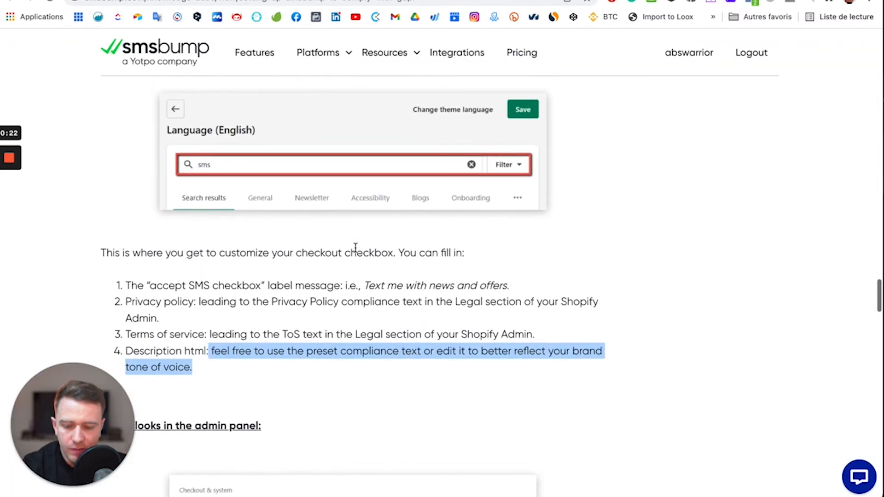
scroll(355, 247, up, 1)
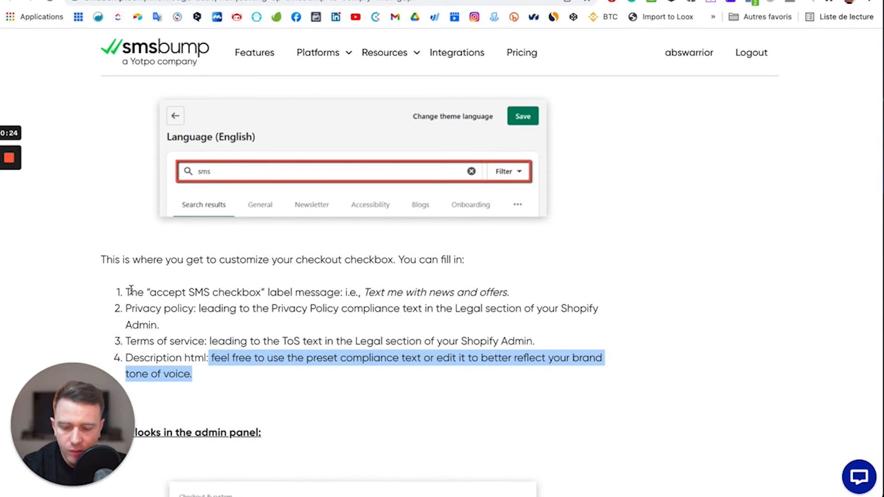
scroll(272, 252, up, 2)
scroll(273, 252, down, 5)
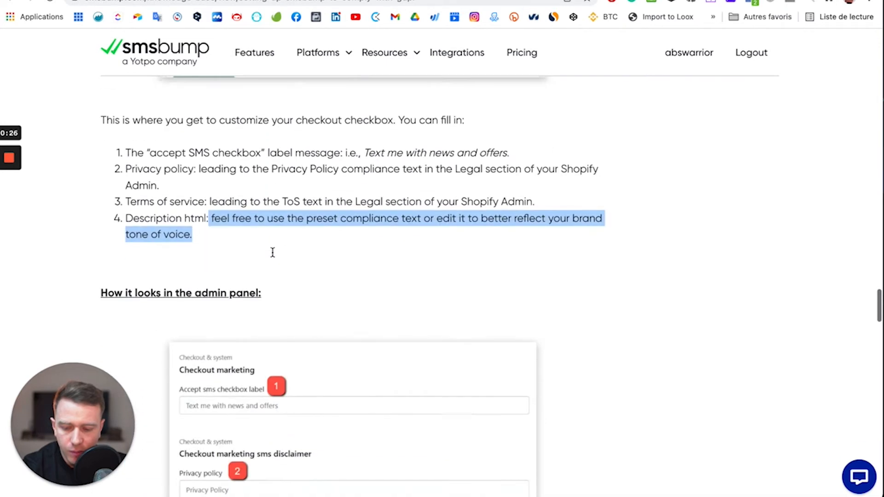
drag(157, 137, 253, 138)
drag(363, 136, 509, 132)
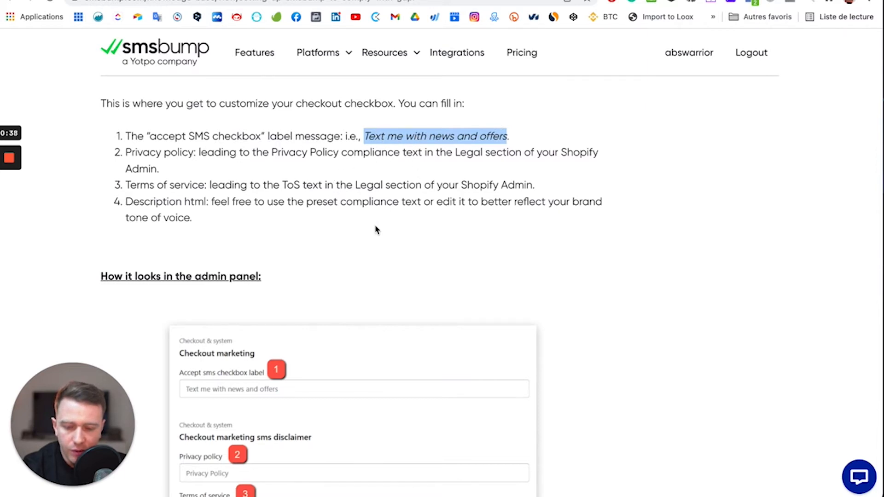
scroll(375, 231, down, 1)
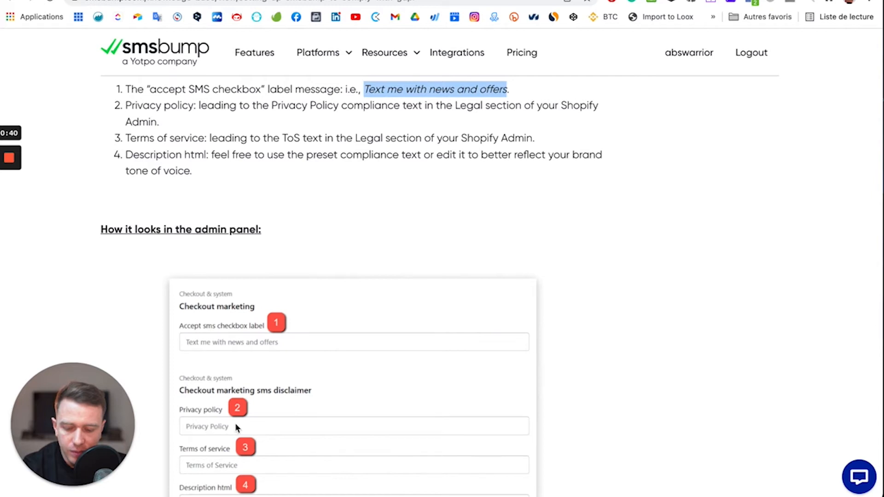
scroll(235, 430, down, 1)
scroll(239, 415, down, 1)
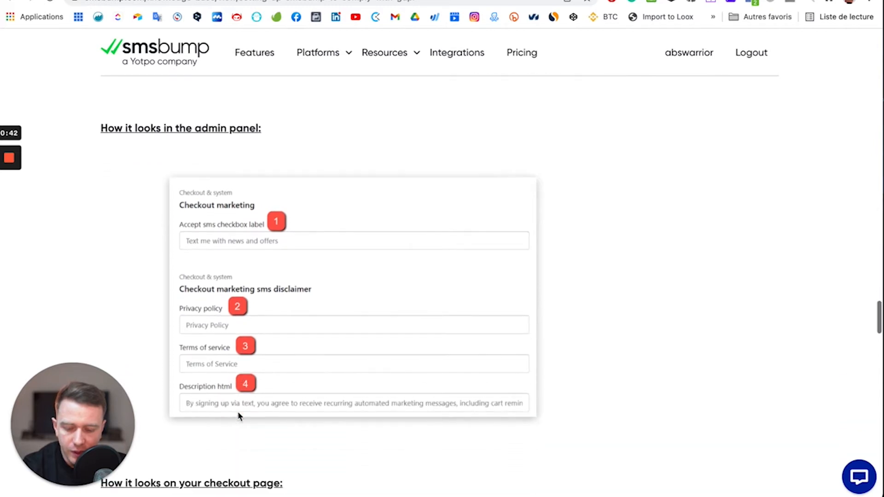
scroll(254, 415, down, 6)
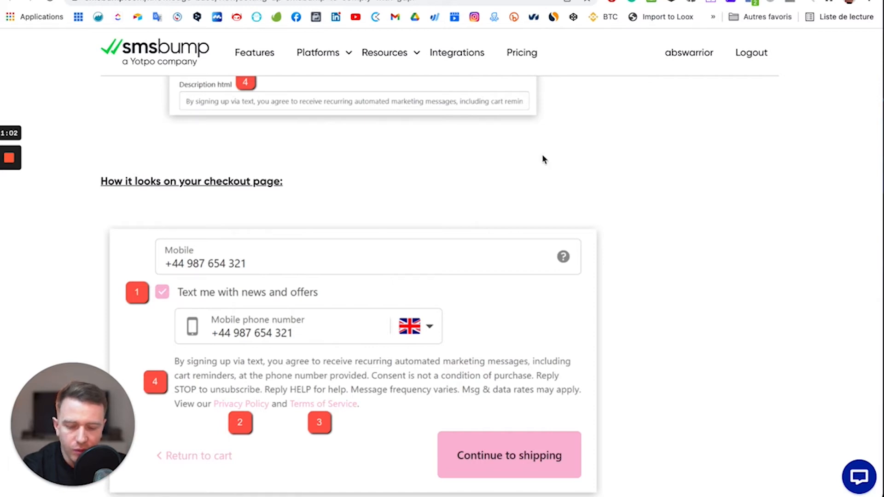
Return to the Shopify theme language editor and find the Checkout marketing section among the SMS entries
key(super+w)
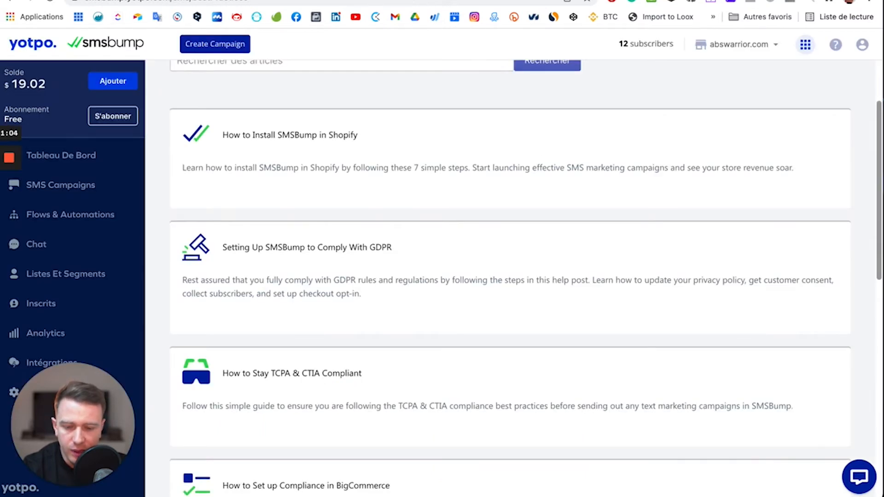
click(399, 0)
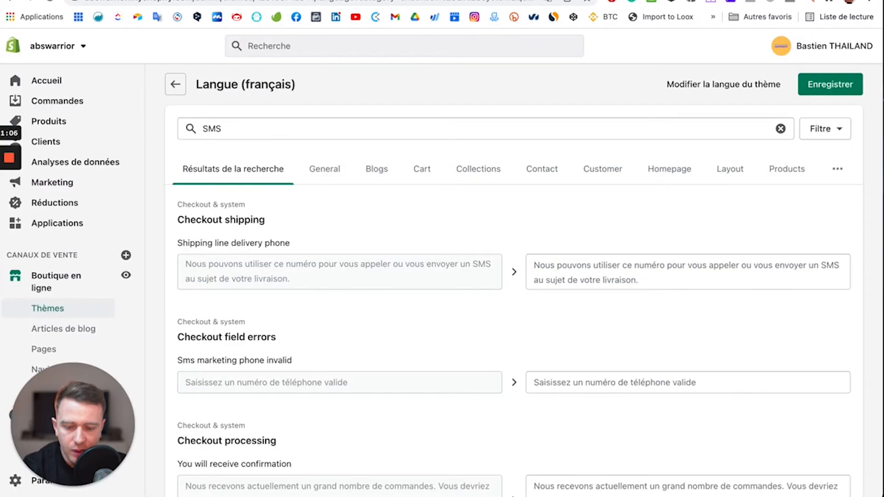
scroll(390, 272, down, 1)
scroll(389, 271, down, 4)
scroll(389, 270, up, 5)
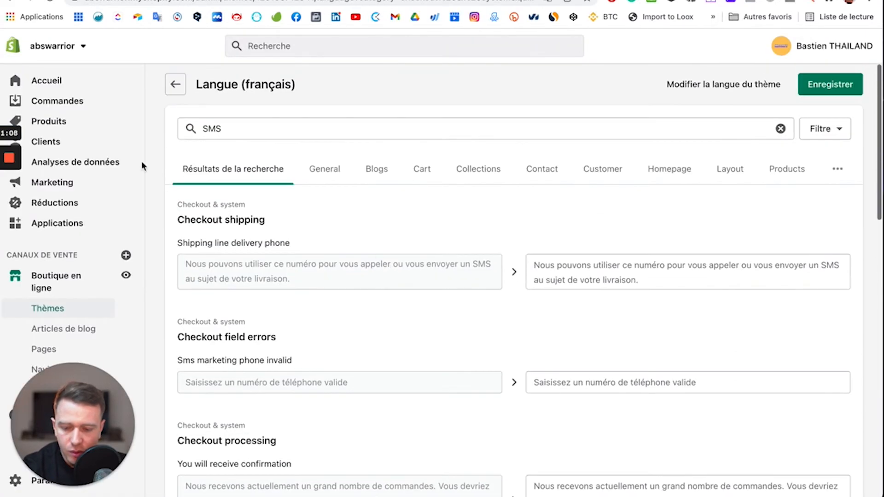
scroll(321, 395, down, 10)
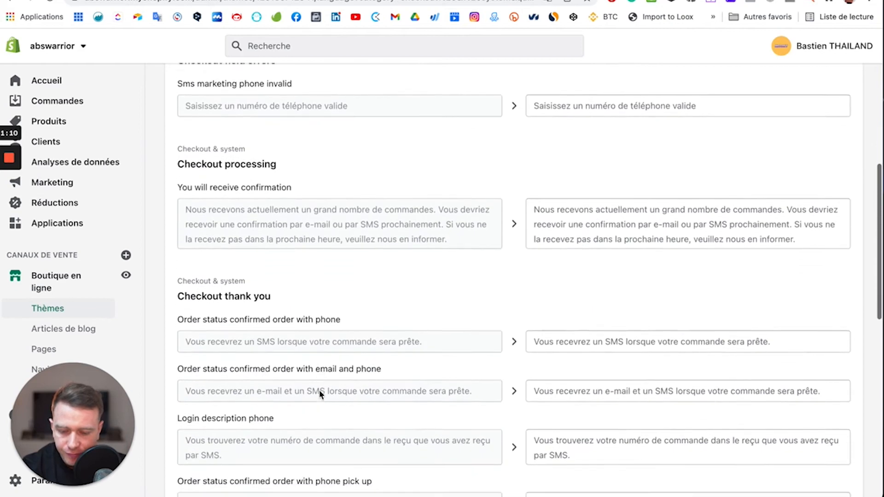
scroll(321, 395, down, 10)
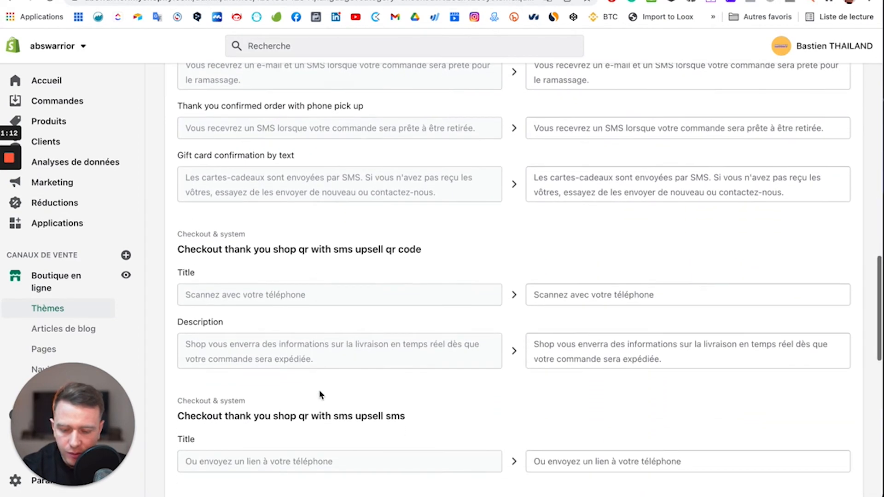
scroll(321, 394, down, 5)
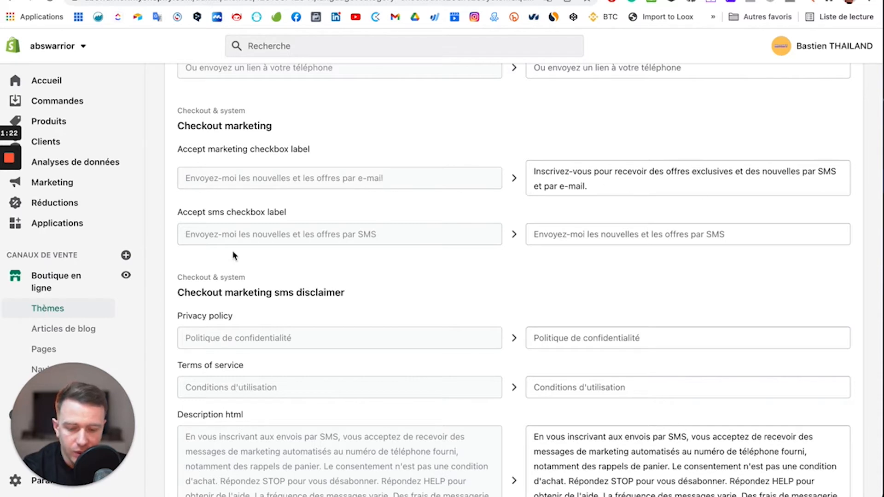
Check the French Accept sms checkbox label and the privacy policy, terms of service and description texts of the SMS disclaimer
drag(188, 211, 268, 207)
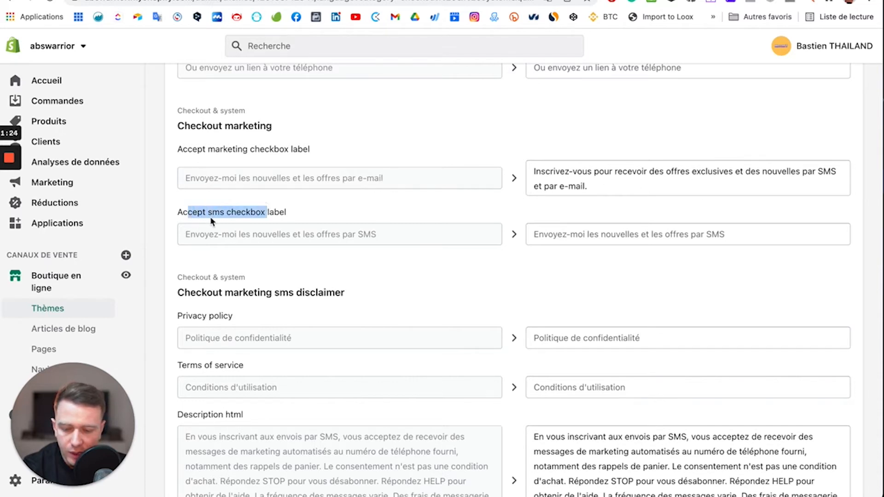
click(566, 233)
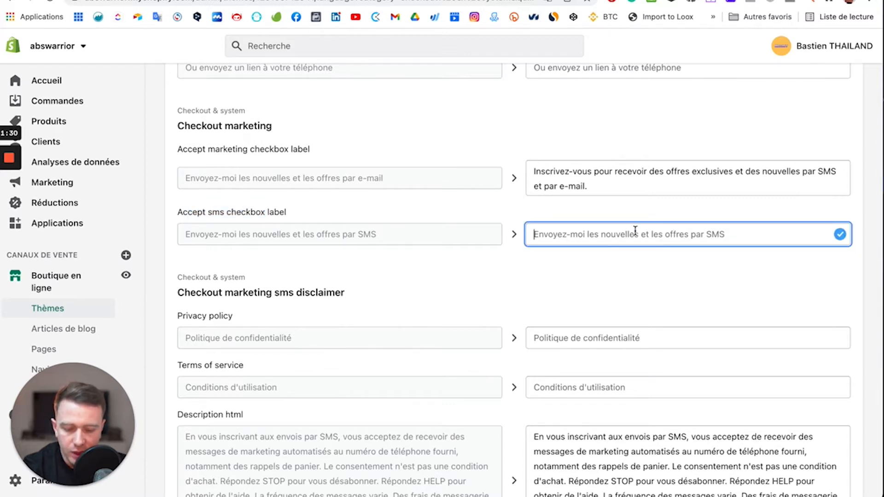
scroll(445, 322, down, 3)
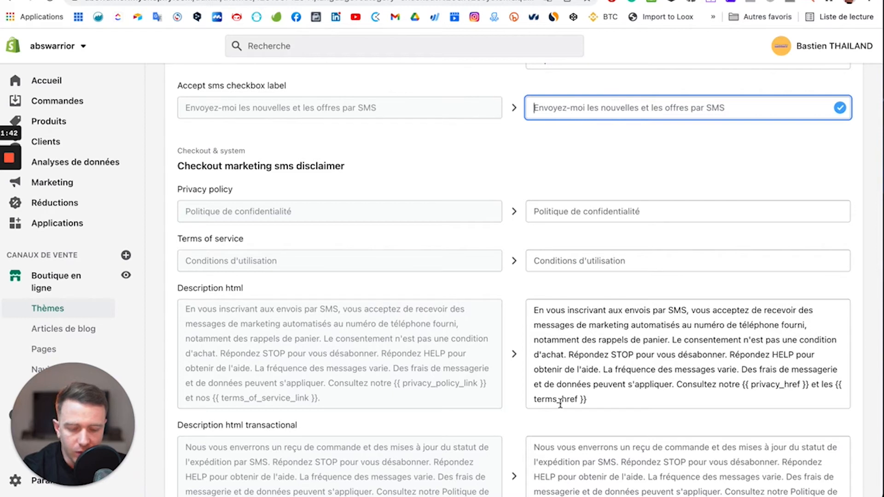
scroll(560, 403, down, 1)
scroll(513, 424, down, 2)
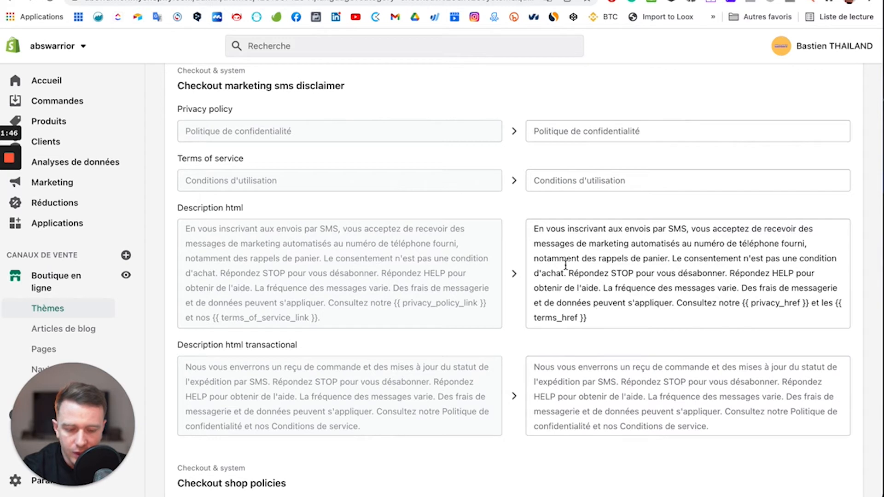
Switch back to the SMSBump GDPR guide and review its remaining sections through Further Information
key(ctrl+Tab)
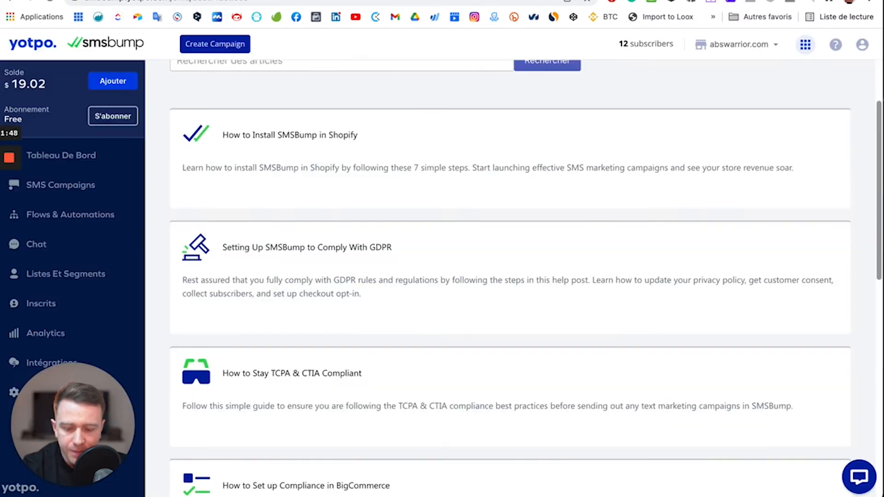
key(ctrl+Tab)
scroll(431, 296, down, 10)
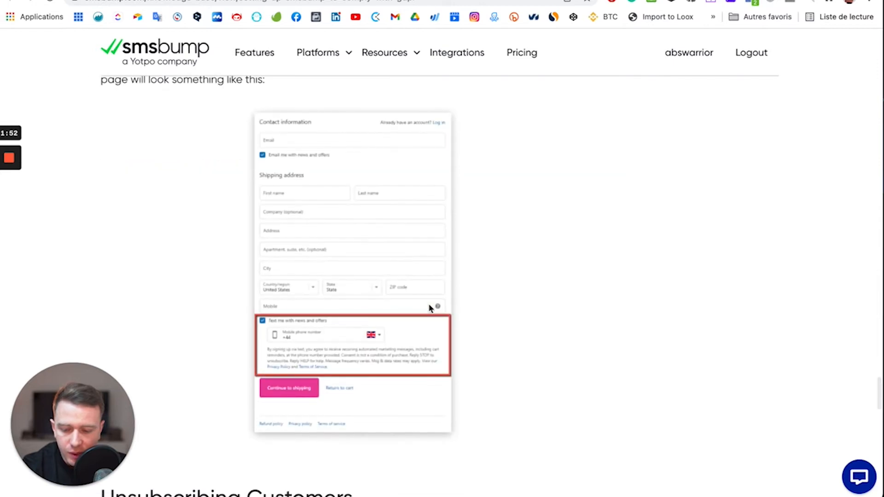
scroll(431, 308, down, 7)
scroll(431, 308, down, 6)
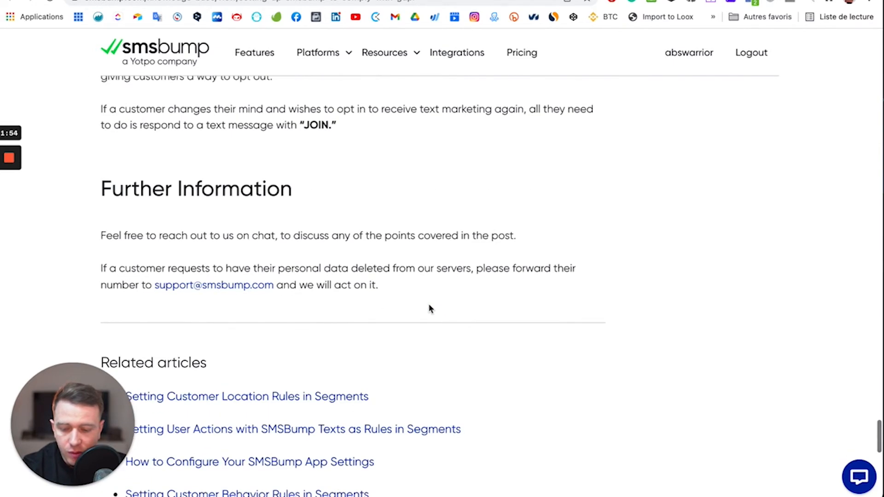
Switch to the SMSBump app, look at the chat support window's question form and close it
click(479, 0)
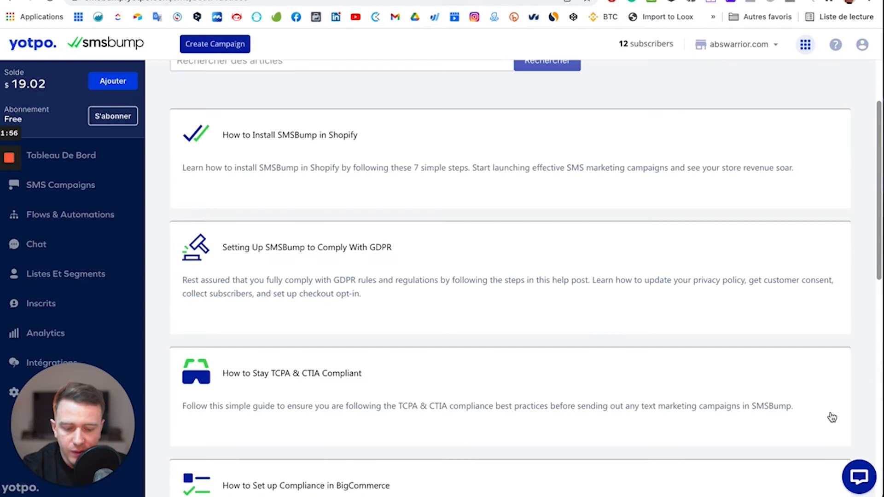
click(867, 483)
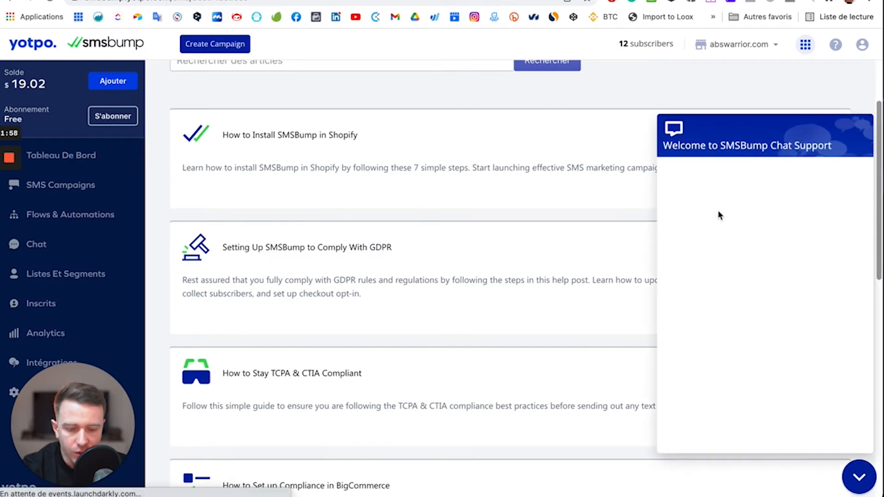
click(715, 195)
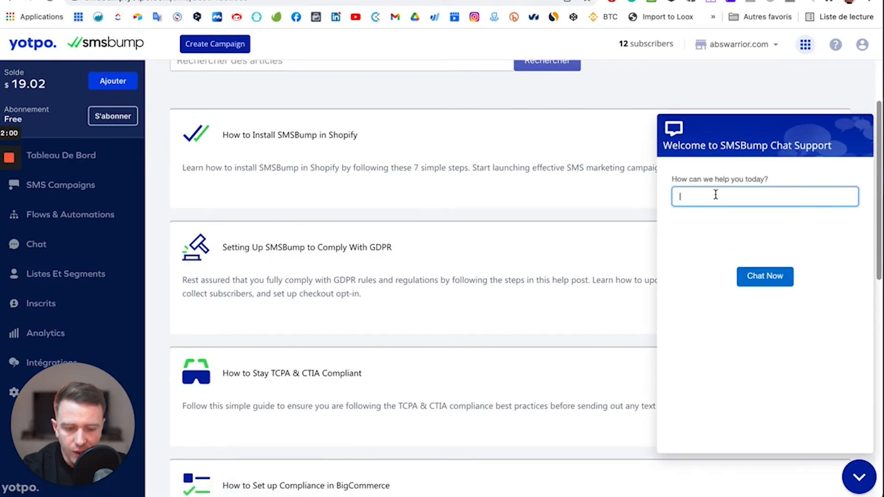
click(574, 93)
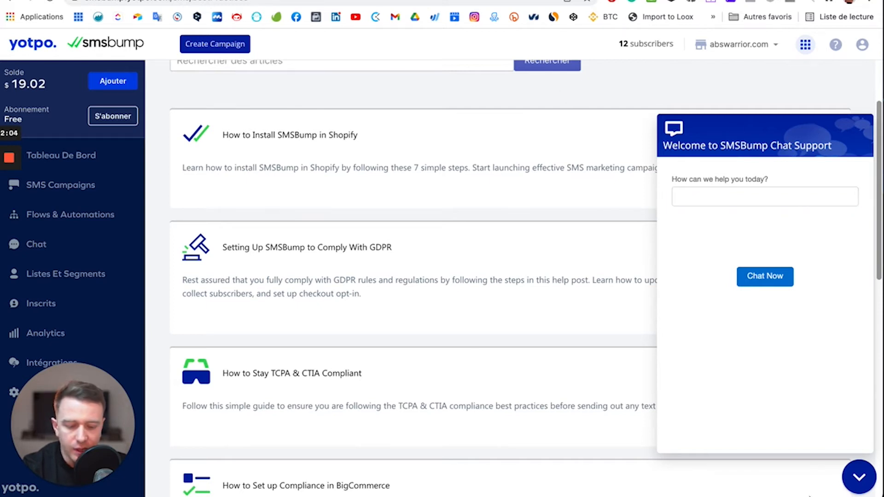
click(859, 478)
Leave the SMSBump knowledge base article list and open the Tableau de bord
scroll(510, 175, up, 3)
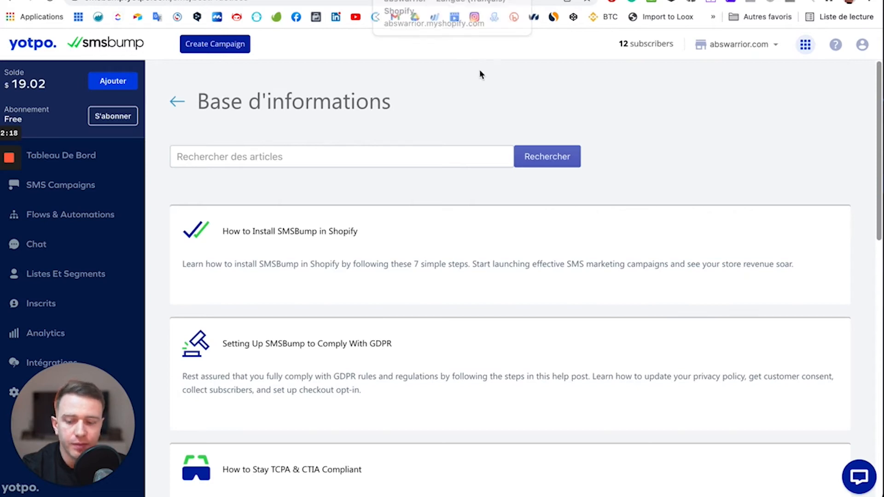
click(177, 102)
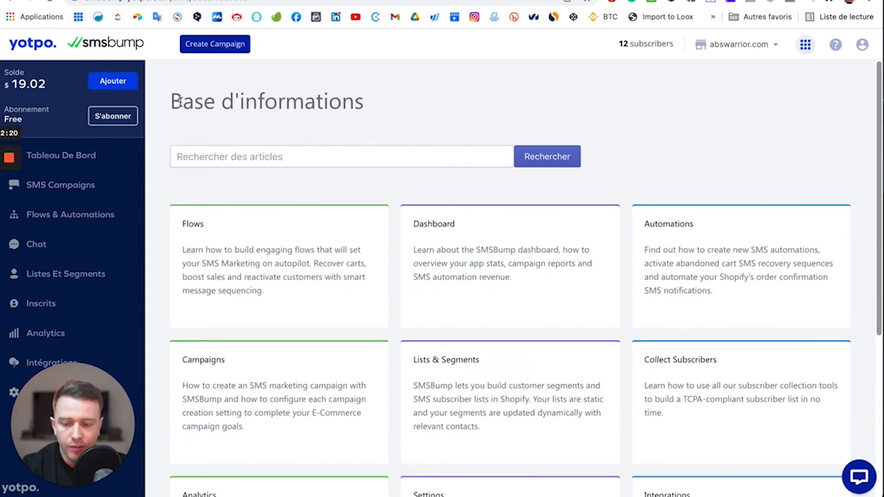
click(74, 158)
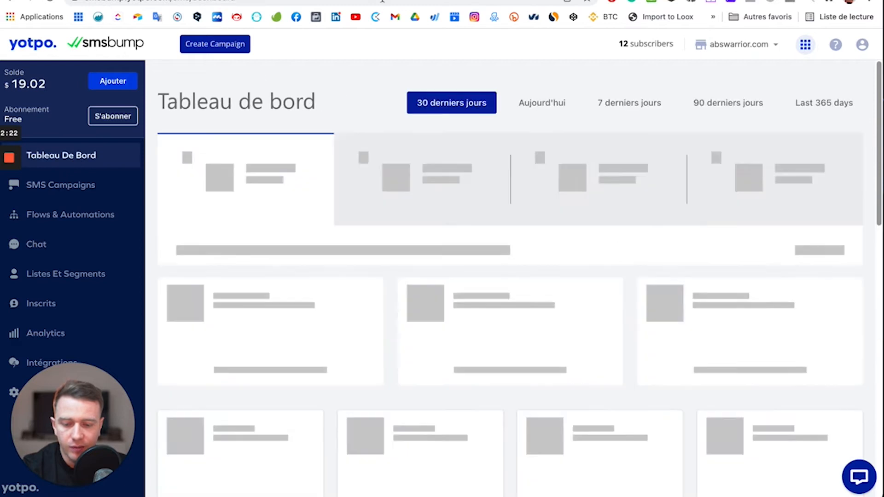
Start a new SMS campaign and name it Formation
scroll(406, 215, down, 2)
scroll(407, 215, up, 2)
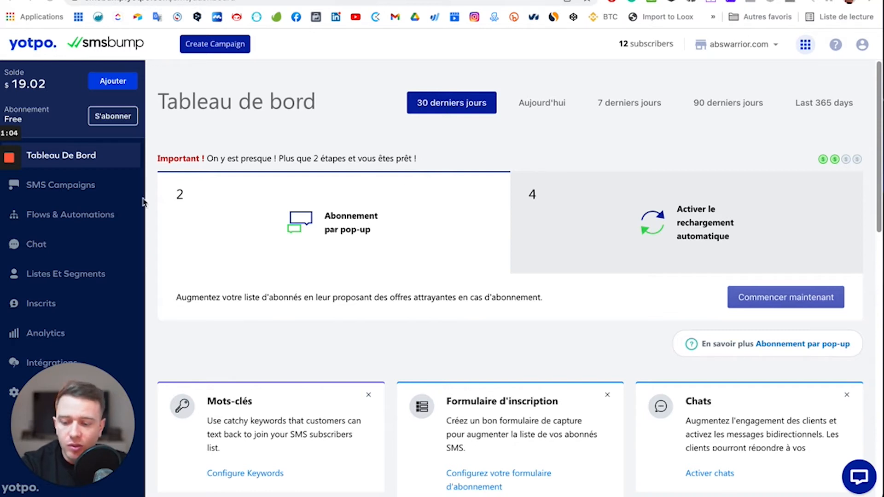
click(74, 195)
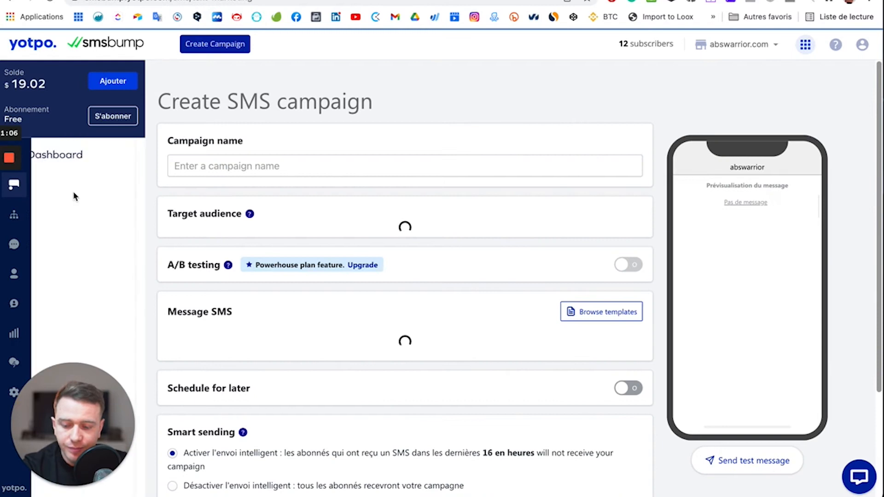
click(213, 166)
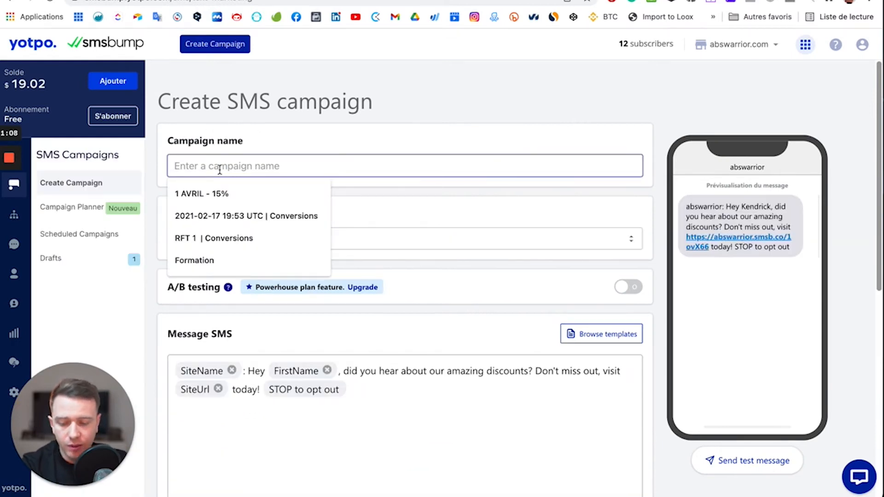
text(Formation)
click(327, 126)
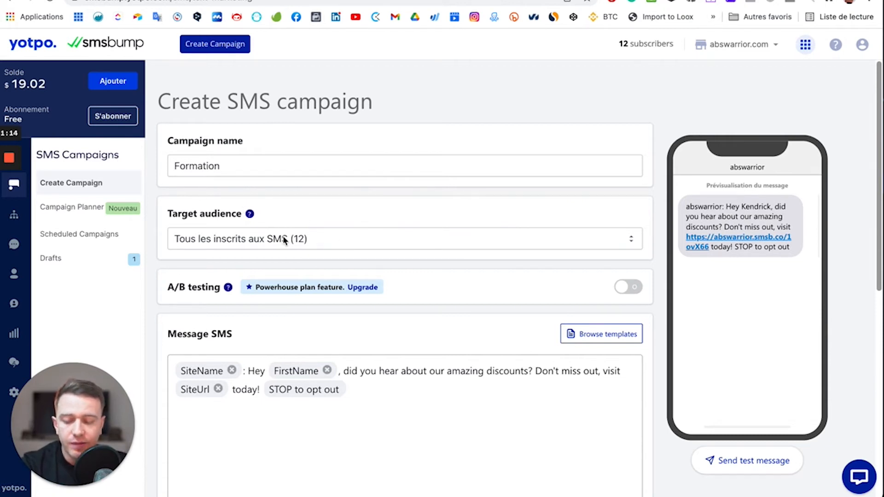
Choose Tous les inscrits aux SMS as the target audience and look over the default SMS message and its shortcodes
click(312, 242)
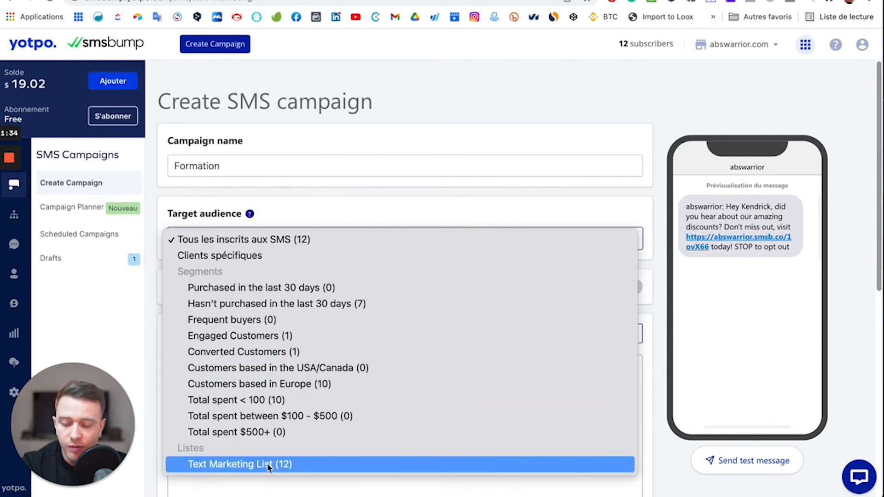
click(316, 238)
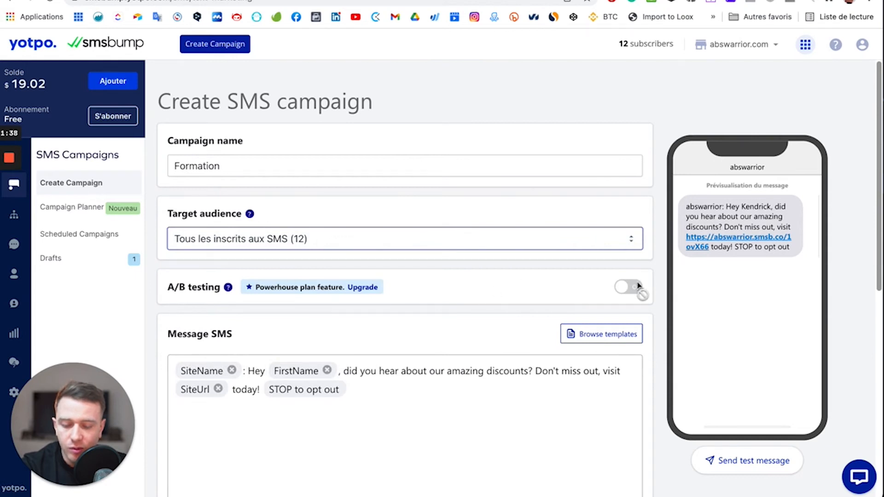
scroll(463, 320, down, 2)
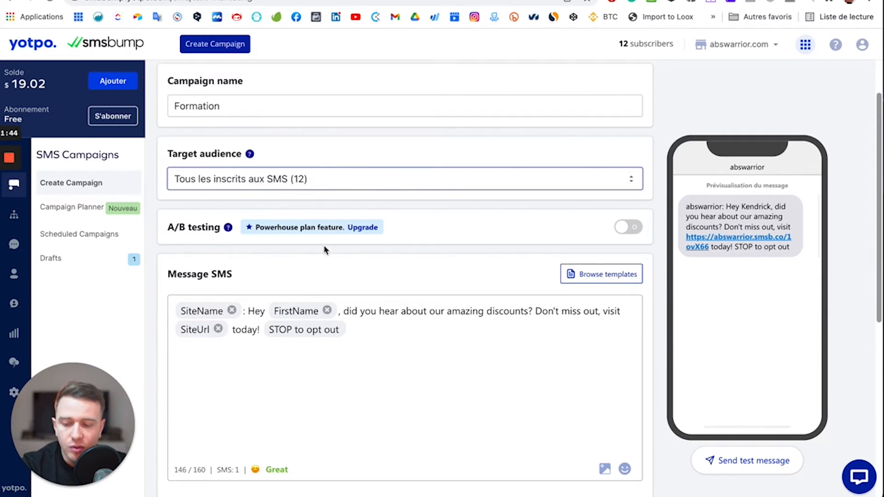
scroll(324, 250, down, 1)
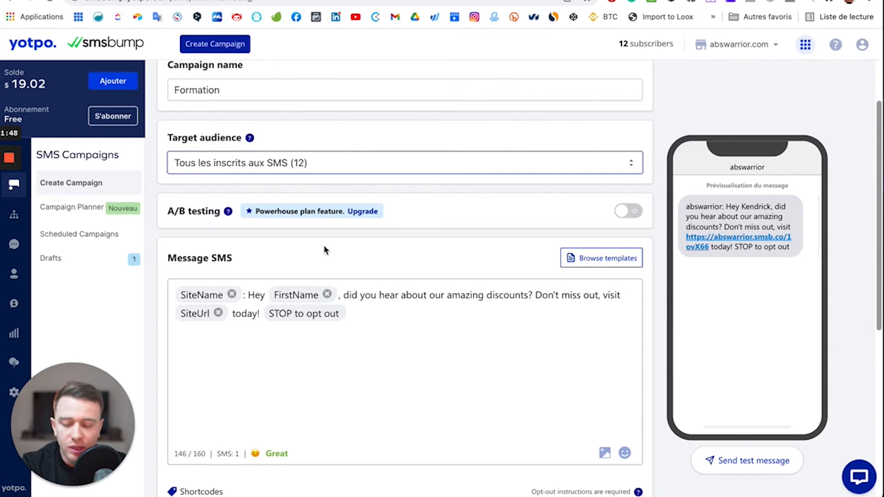
scroll(325, 250, down, 5)
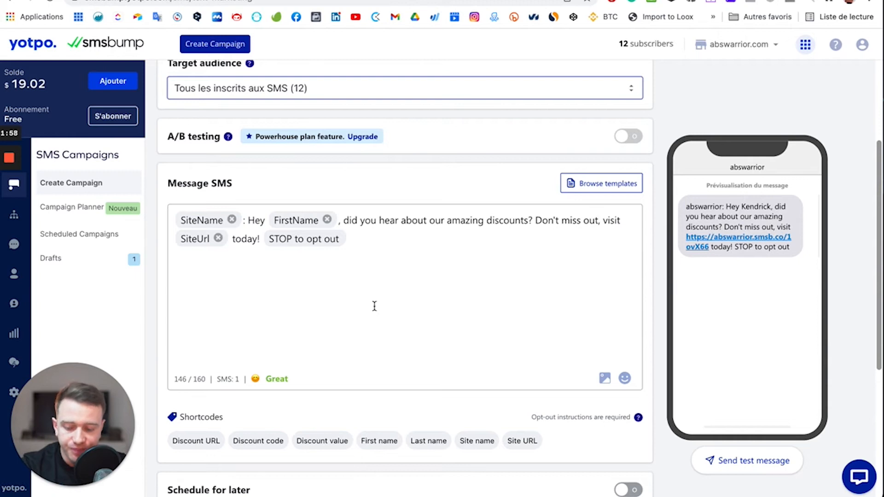
mouse_move(202, 381)
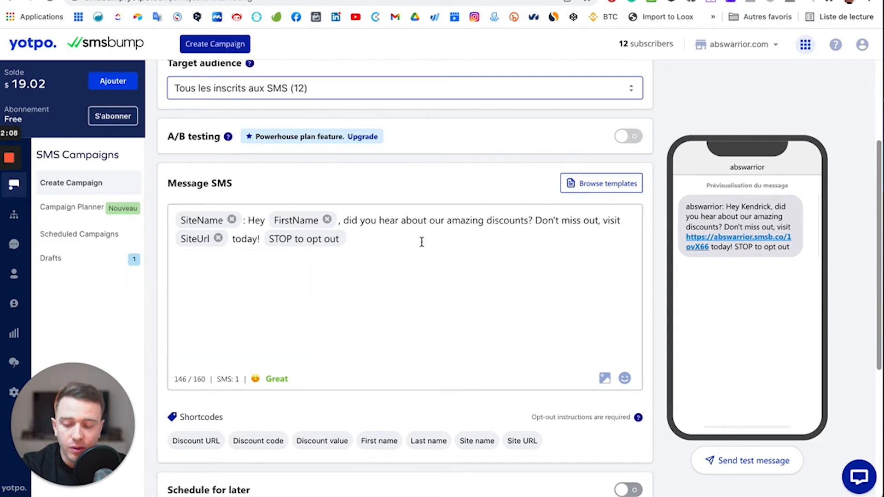
Remove the FirstName shortcode from the SMS message and insert the First name shortcode again after "Hey"
click(447, 268)
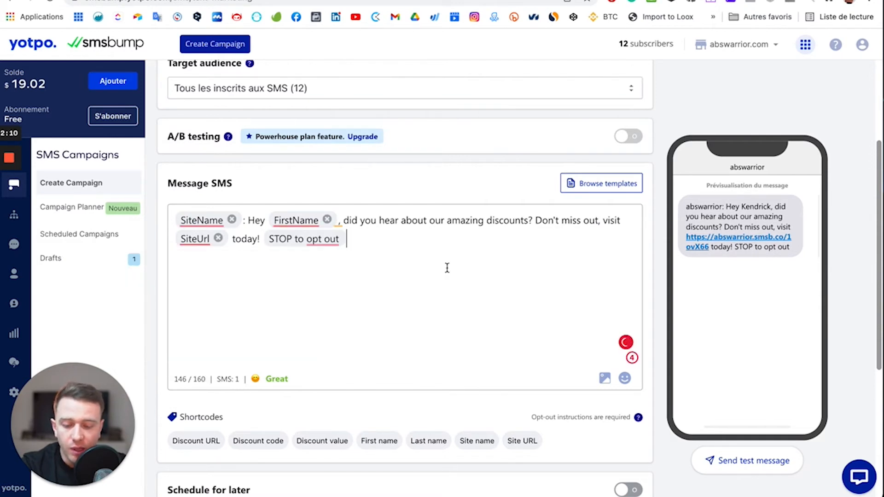
mouse_move(237, 379)
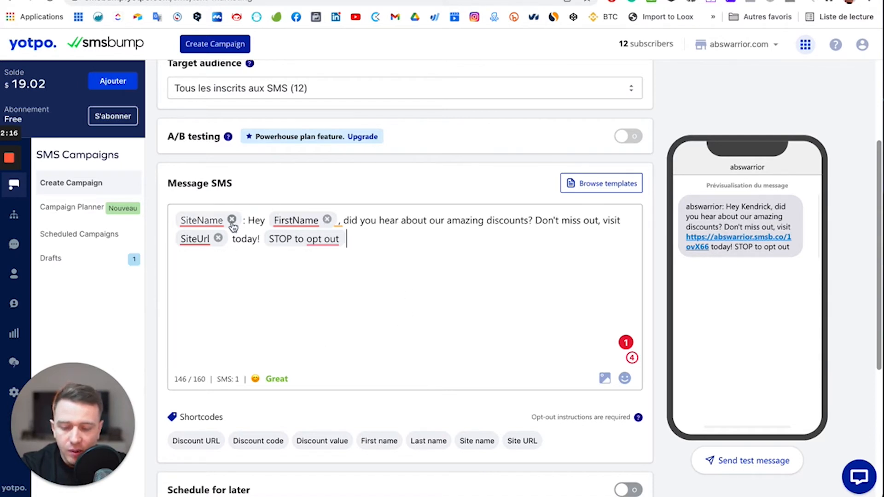
mouse_move(231, 224)
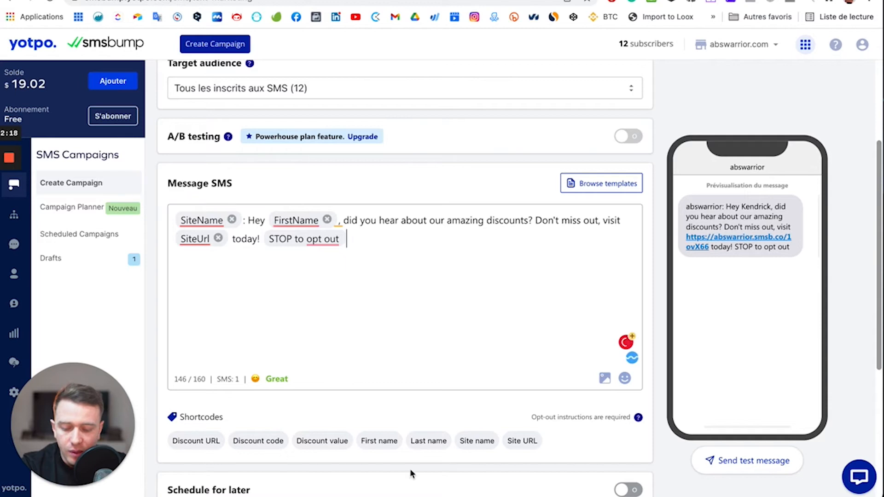
click(326, 219)
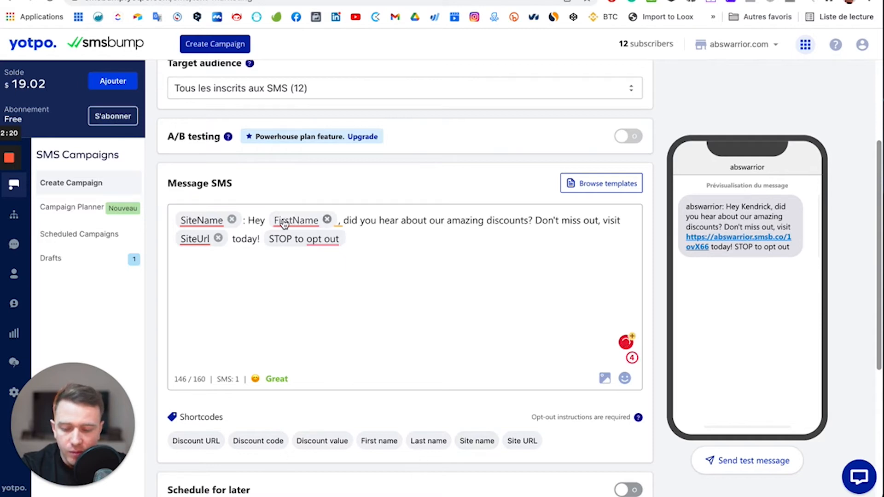
click(269, 220)
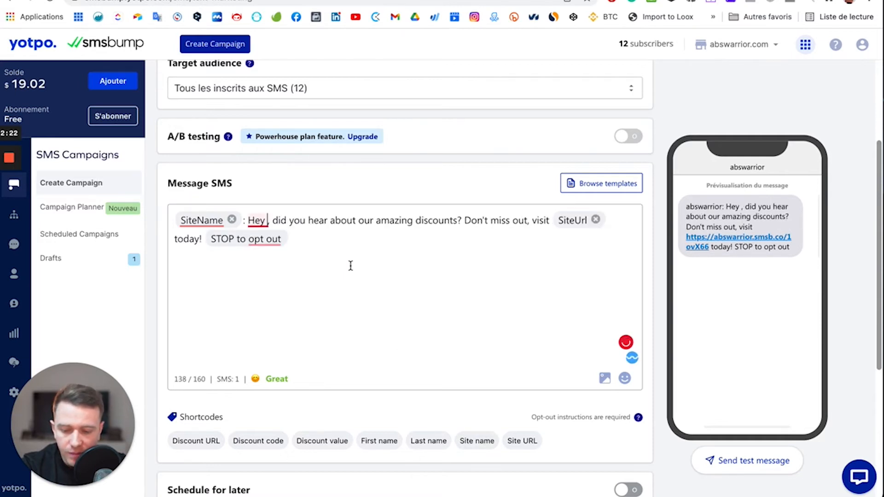
click(380, 443)
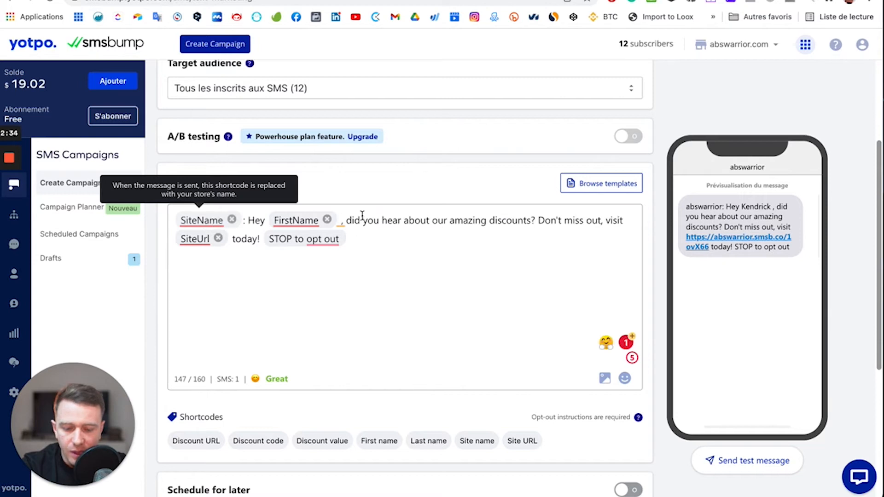
Replace "did you hear about our amazing discounts" in the SMS message with "-50% sur toute la boutique pendant 24heures"
click(347, 221)
shift+click(533, 220)
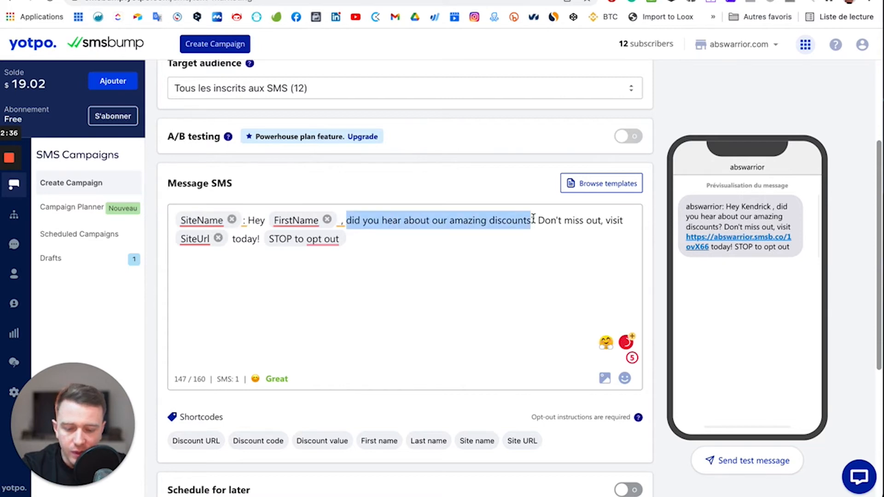
shift+click(532, 219)
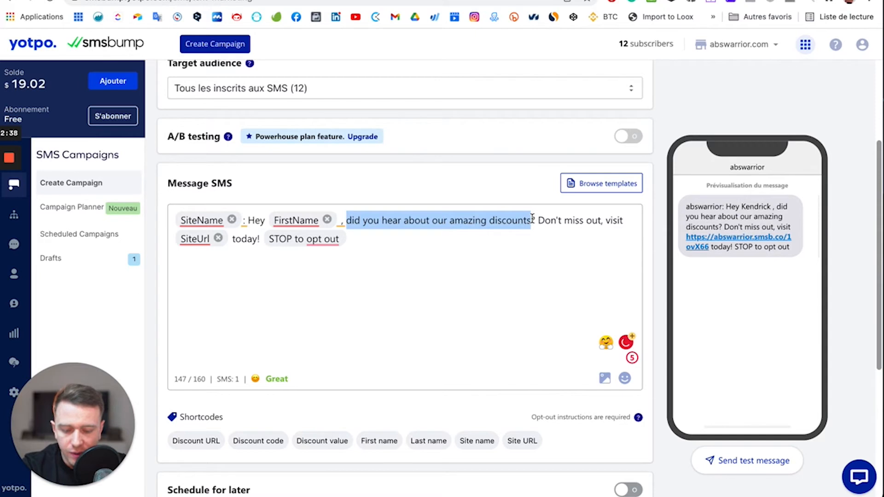
key(BackSpace)
text(-50)
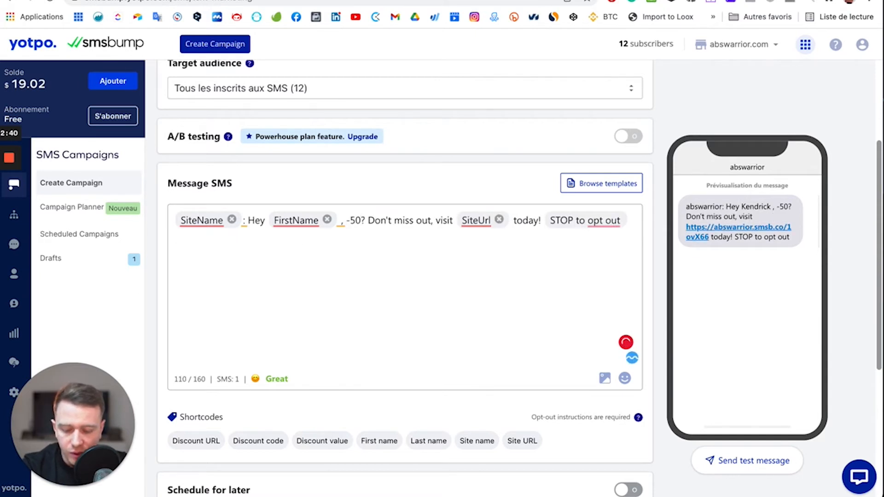
text(%)
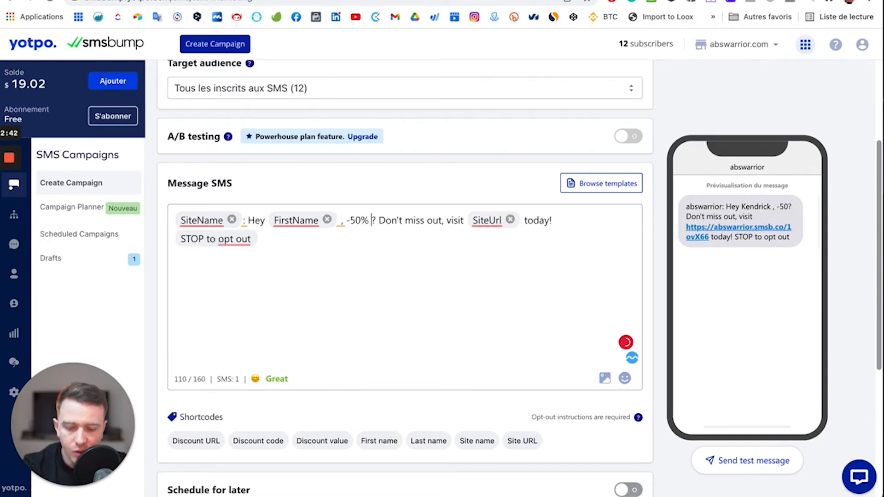
text( sur toute)
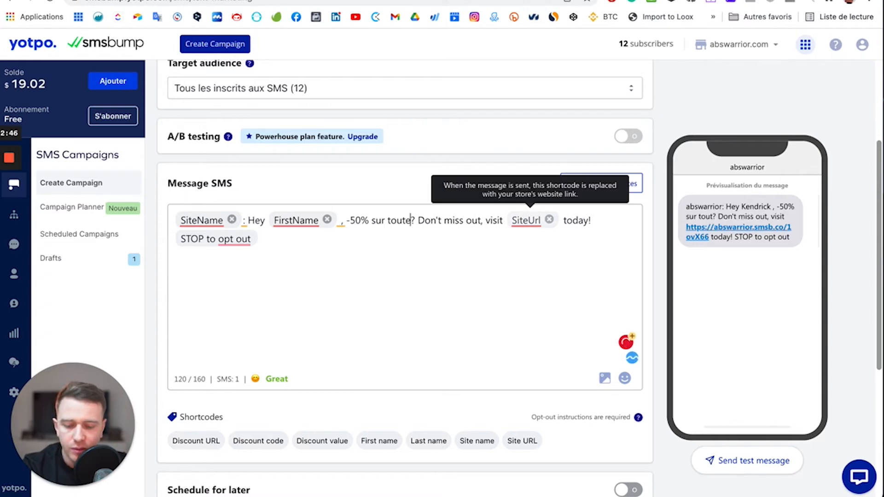
text( la boutique pe)
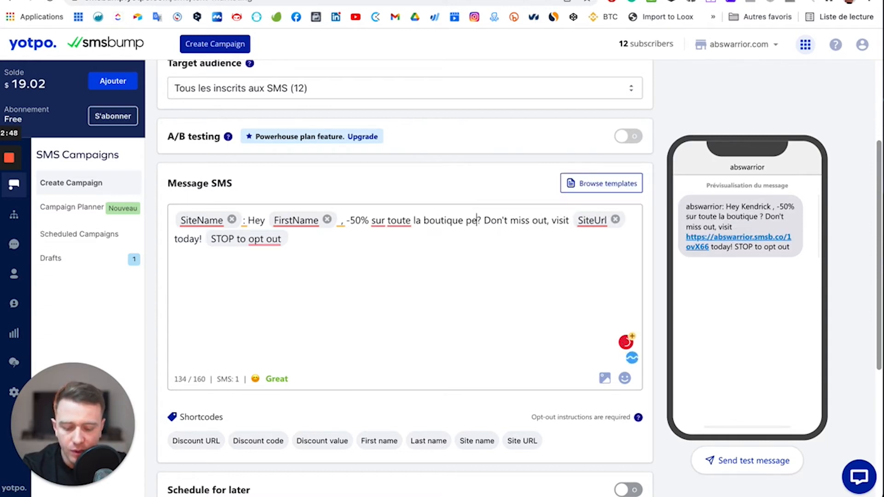
text(ndant 24he)
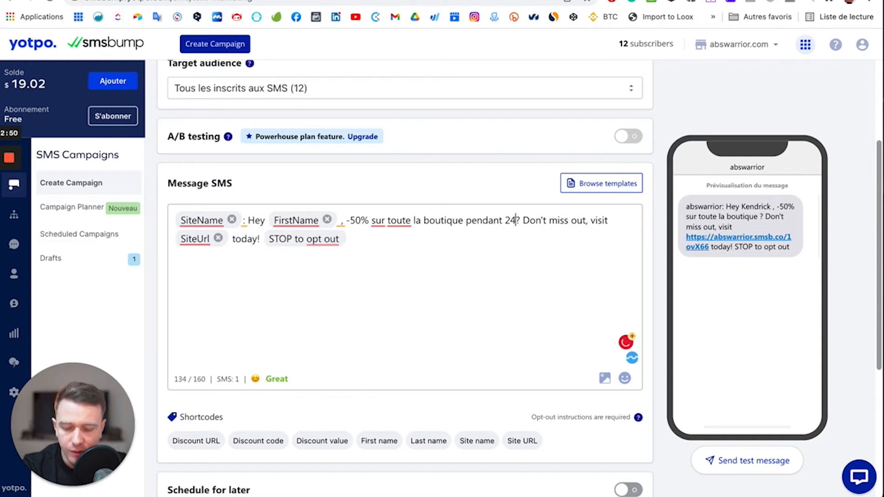
text(ures)
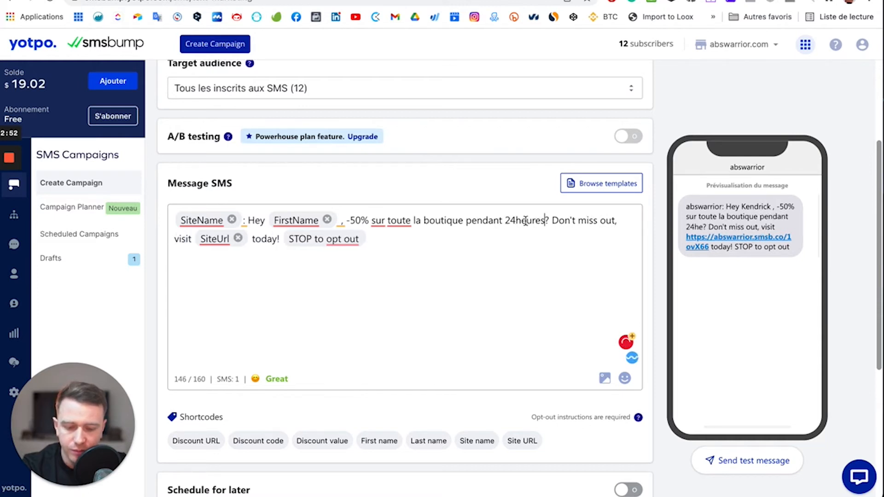
Insert a space between "24" and "heures" and replace the question mark after them with a comma
click(514, 220)
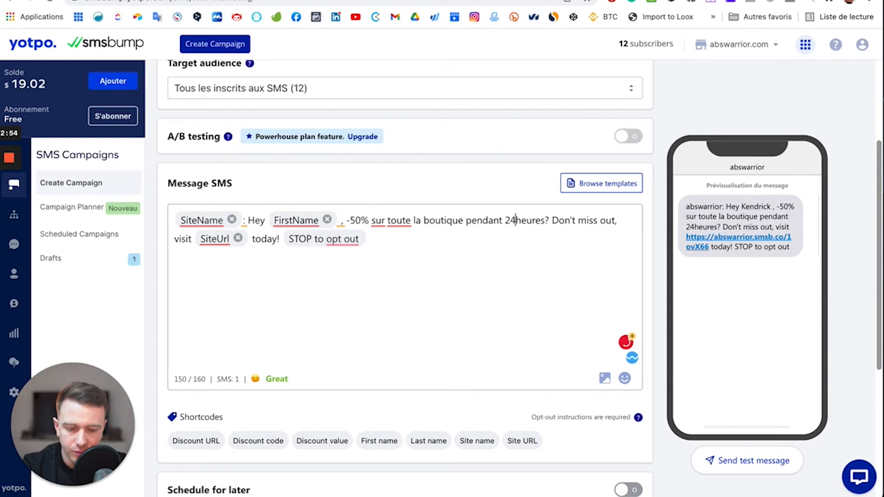
click(554, 221)
key(BackSpace)
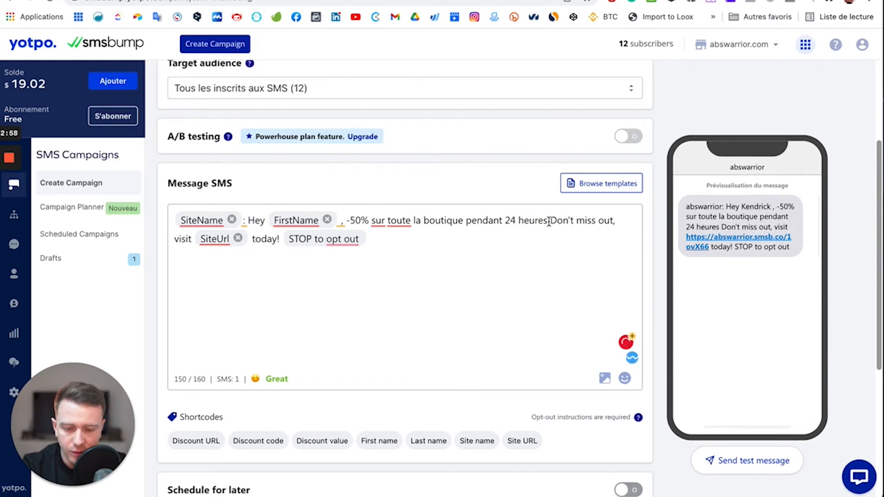
text(,)
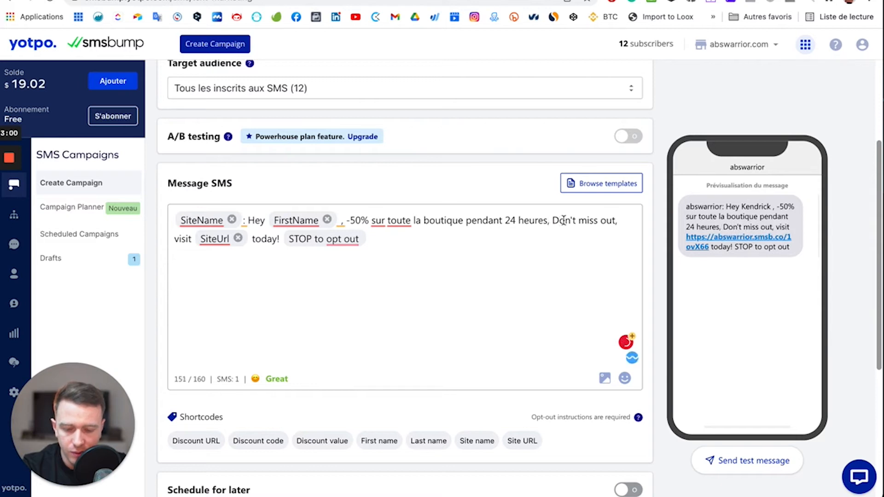
Replace "Don't miss out, visit" before the SiteUrl shortcode with "Profitez-en !", keeping a comma after "24 heures"
drag(550, 220, 198, 244)
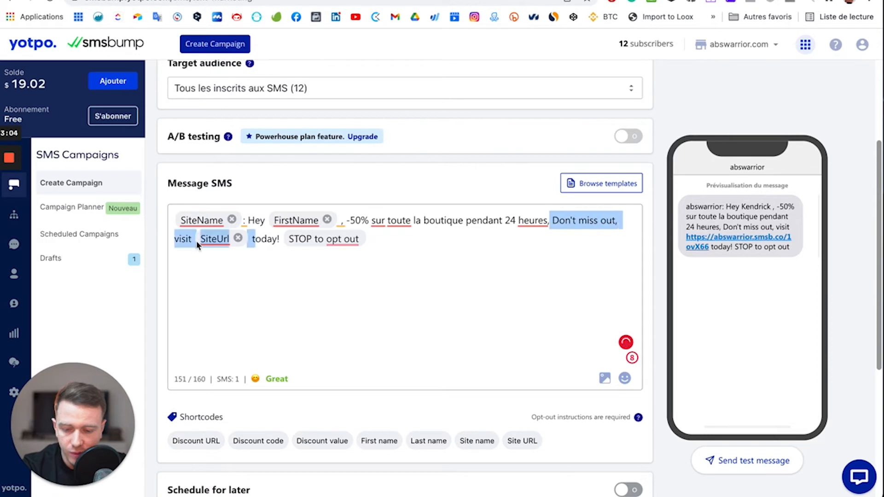
key(BackSpace)
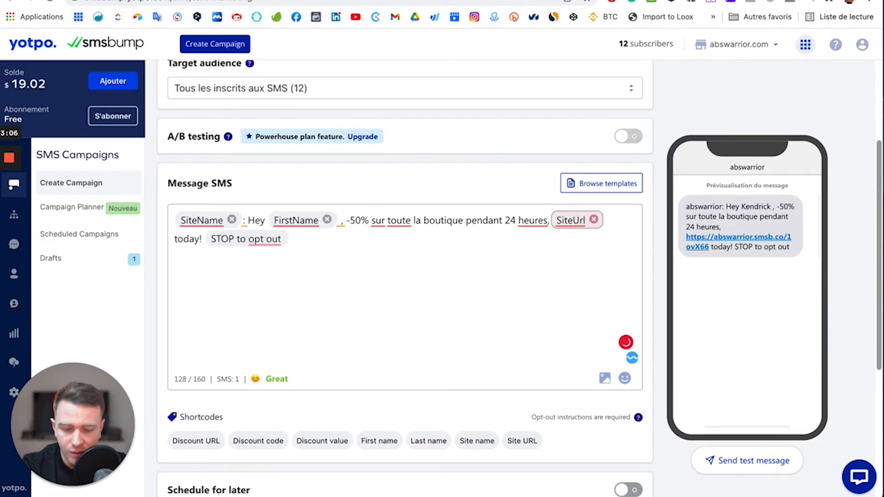
key(BackSpace)
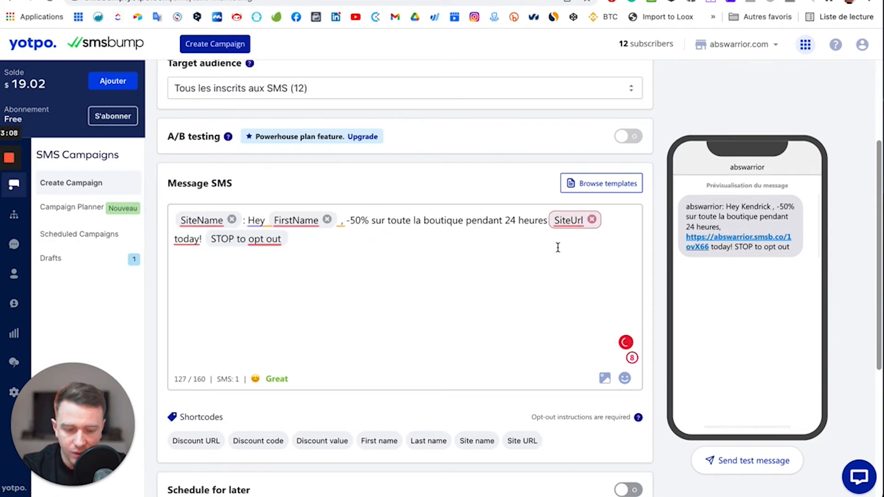
text(heures)
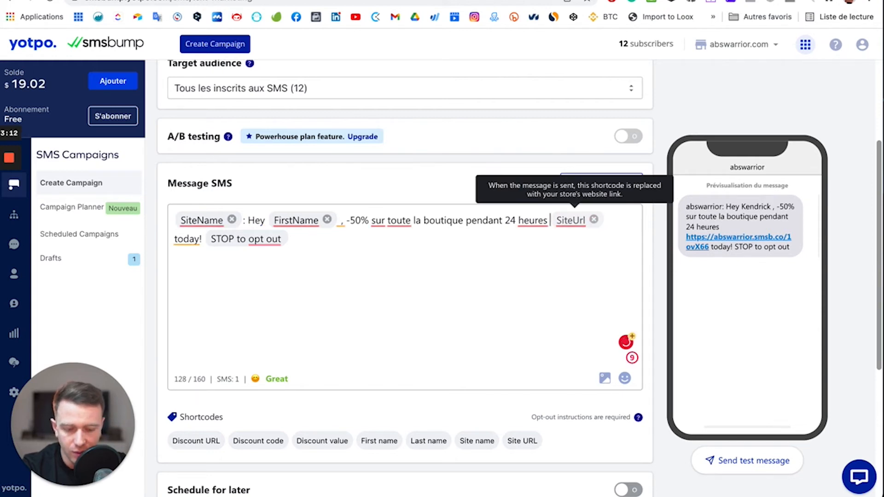
text(, Profitez-en !)
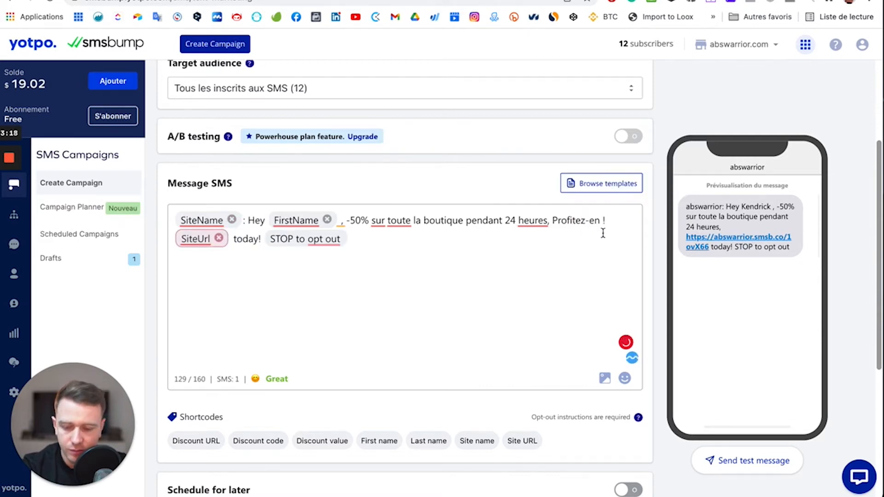
Delete "today!" between the SiteUrl shortcode and the STOP opt-out text
click(255, 241)
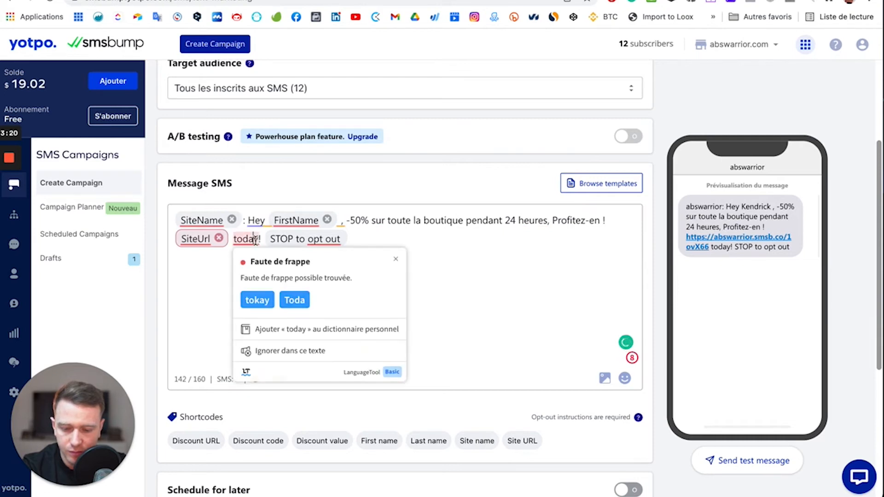
key(BackSpace)
key(BackSpace)
key(BackSpace)
key(BackSpace)
key(BackSpace)
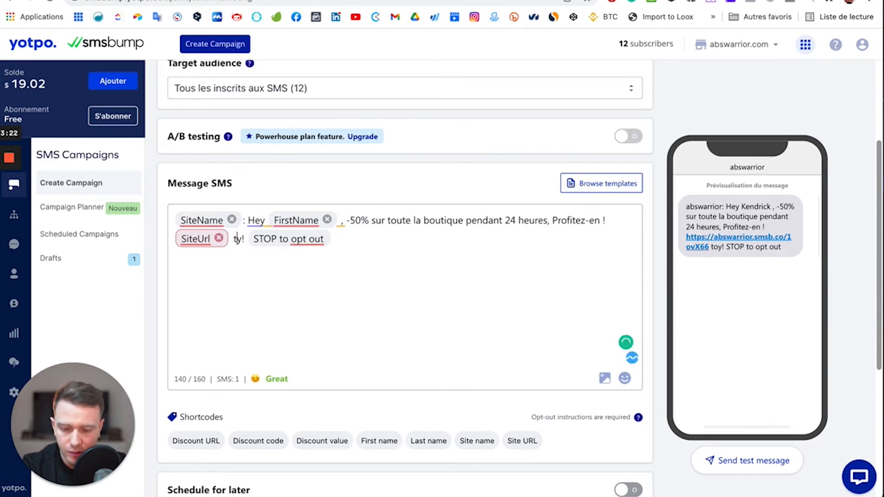
key(BackSpace)
key(BackSpace)
key(BackSpace)
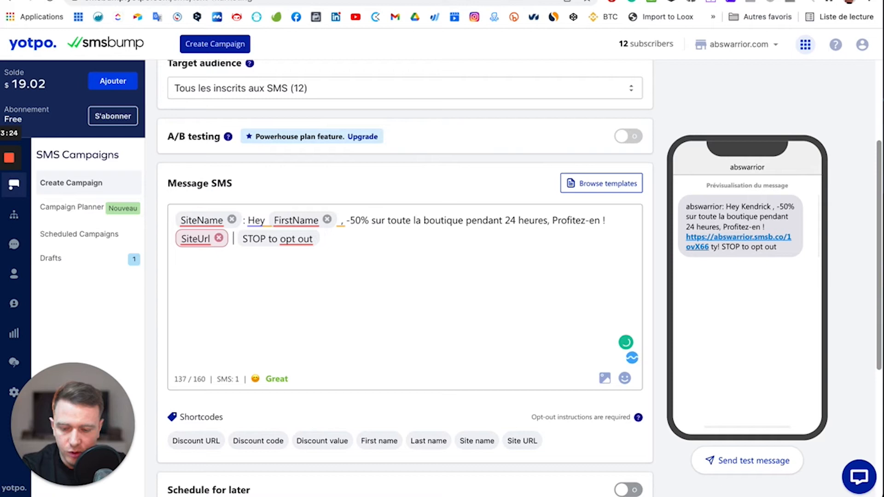
Delete the leftover "ty!" before the STOP opt-out text and schedule the campaign for January 28, 2022 11:34 AM
key(BackSpace)
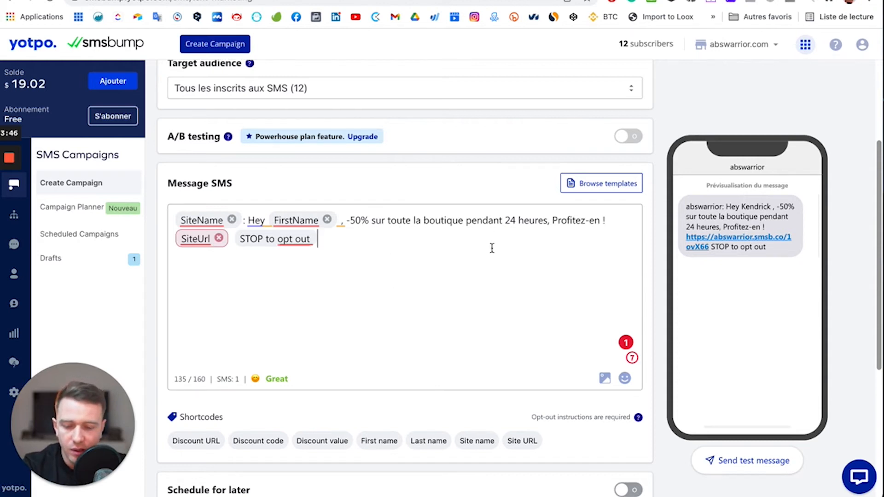
scroll(491, 247, down, 5)
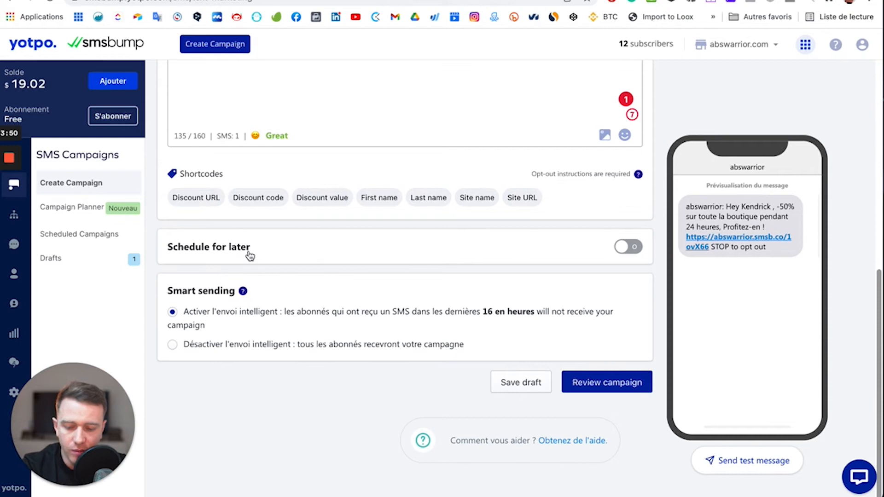
click(634, 251)
click(310, 278)
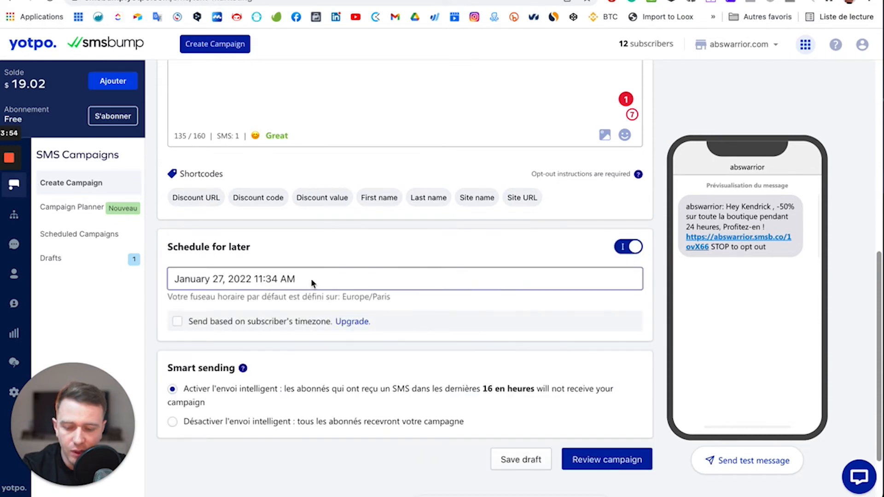
click(317, 434)
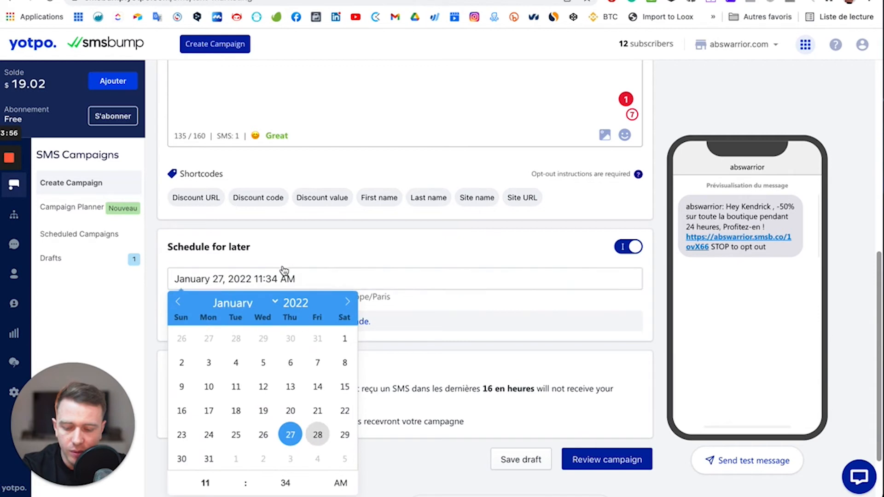
click(271, 284)
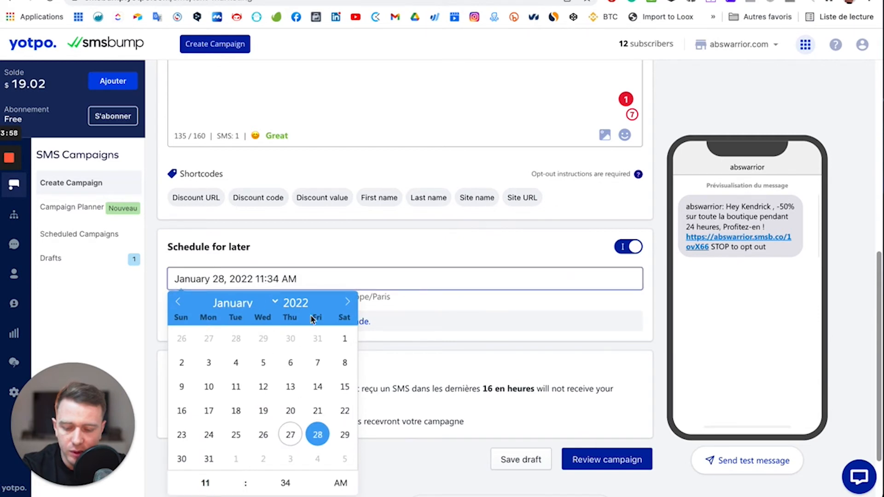
click(406, 311)
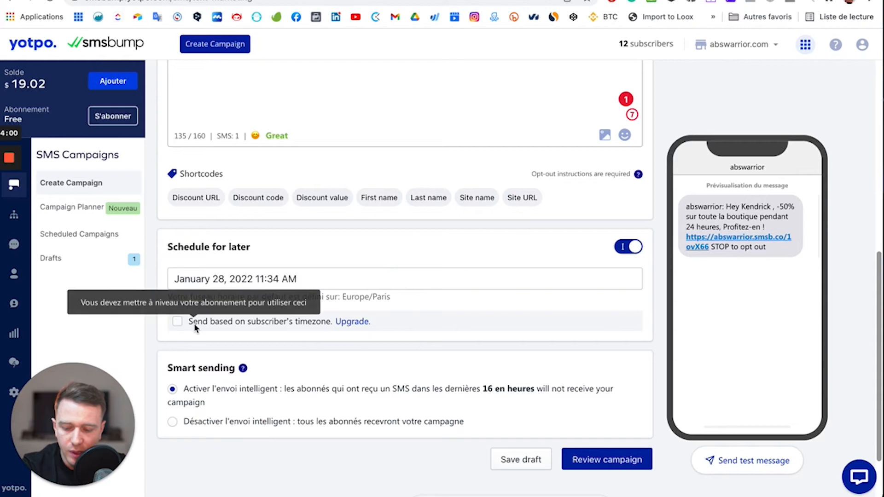
Insert a space before the SiteUrl shortcode in the SMS message and submit the campaign for review
scroll(195, 324, down, 1)
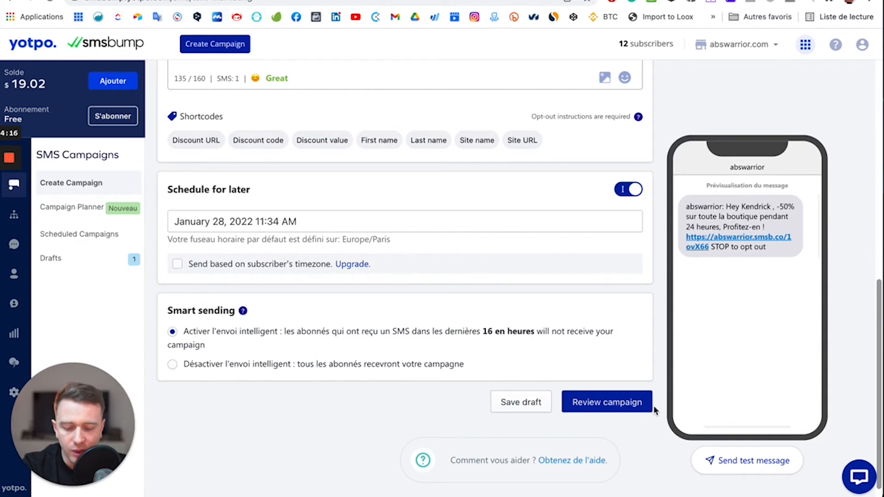
click(618, 405)
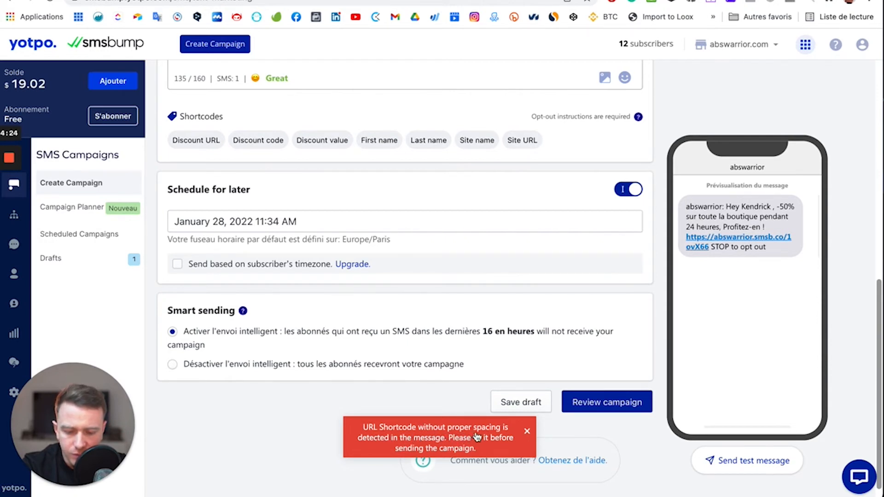
scroll(399, 214, up, 5)
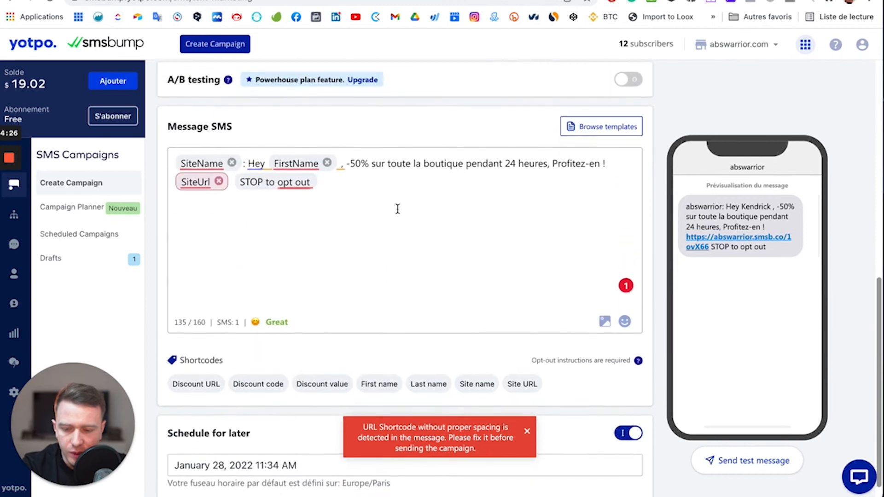
click(610, 167)
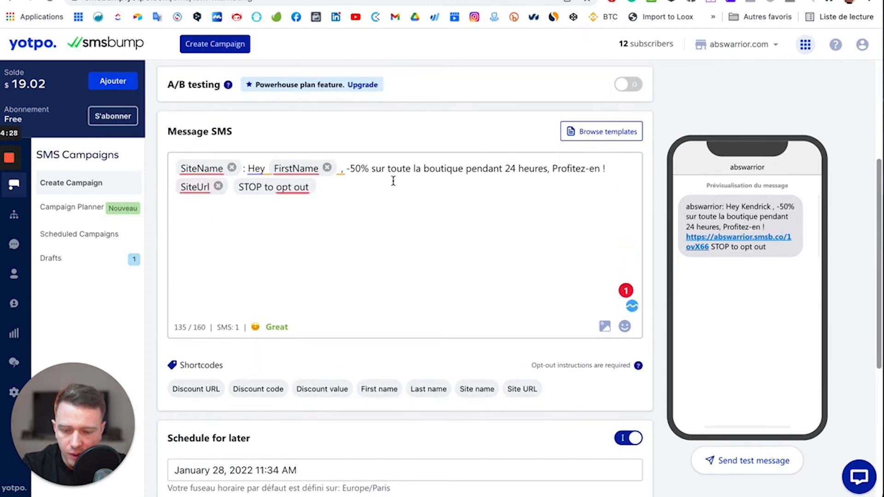
scroll(591, 456, down, 6)
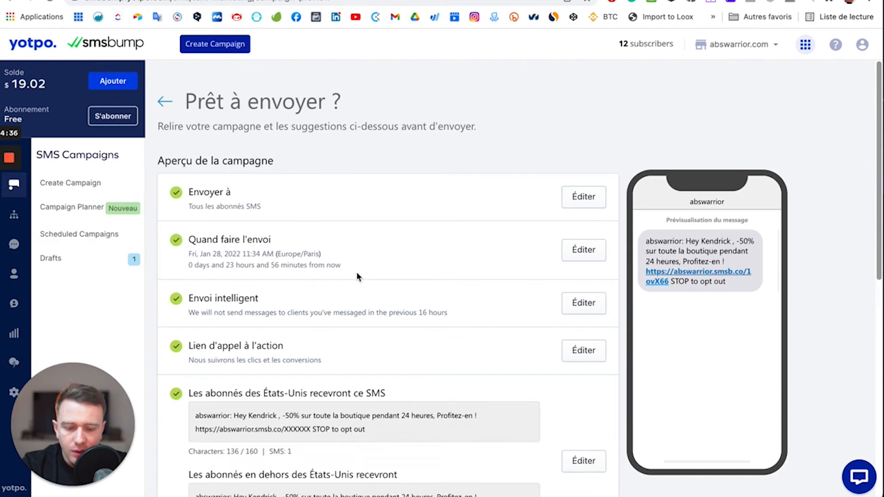
Examine the campaign overview, the message versions for subscribers inside and outside the United States, and the recipient and cost details
scroll(345, 262, down, 2)
scroll(345, 262, up, 1)
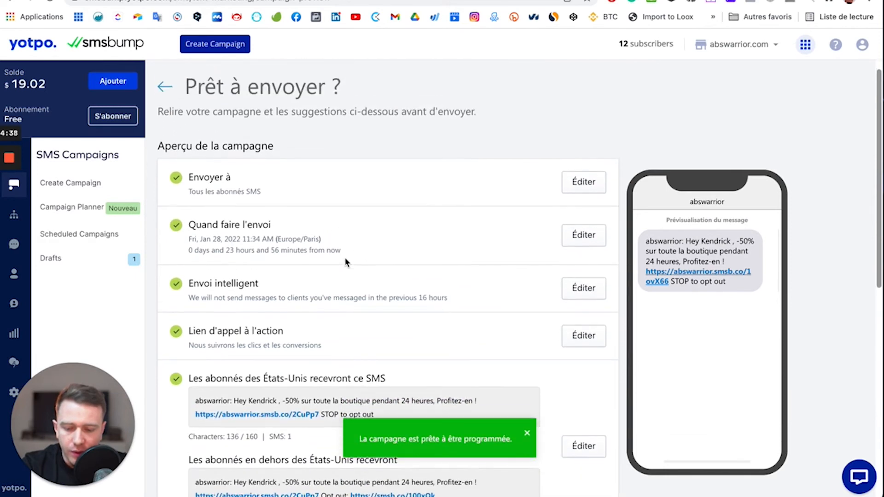
scroll(443, 297, down, 1)
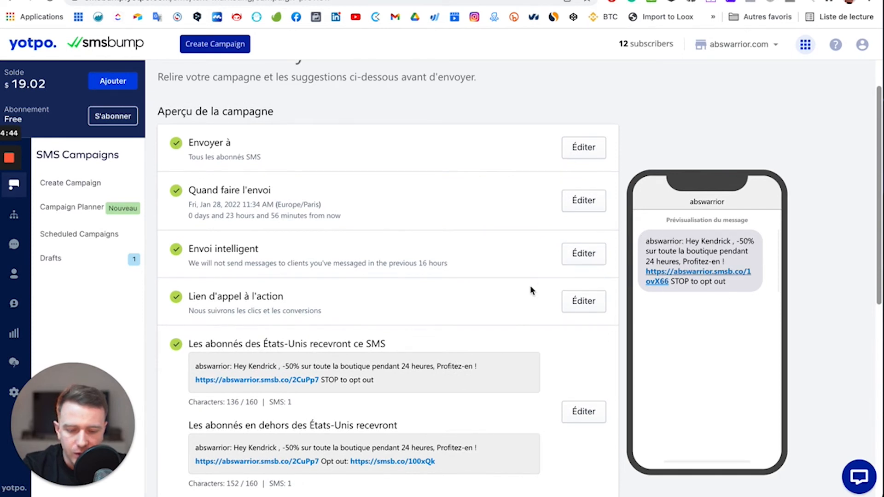
scroll(442, 350, down, 1)
scroll(441, 352, down, 1)
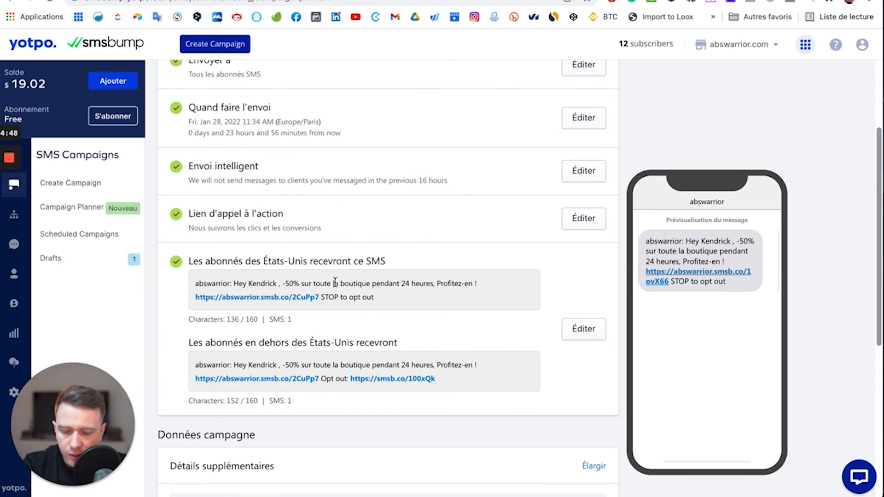
scroll(324, 244, down, 3)
scroll(325, 247, down, 3)
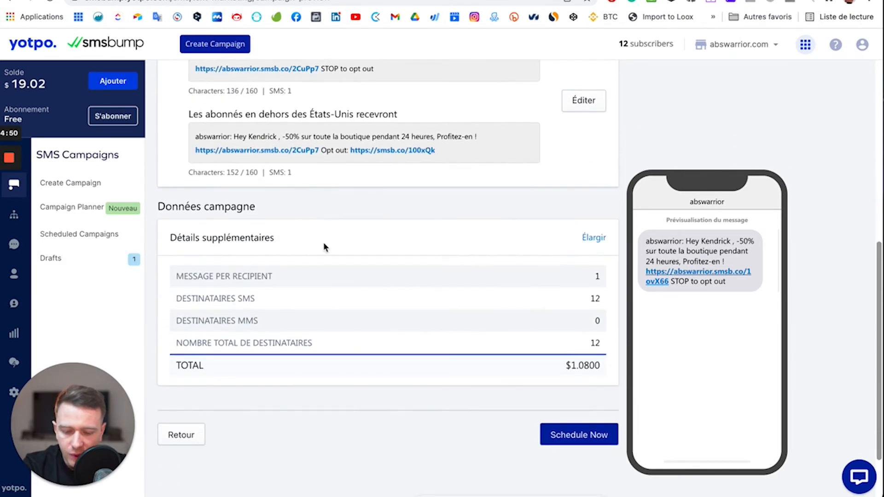
drag(584, 341, 578, 342)
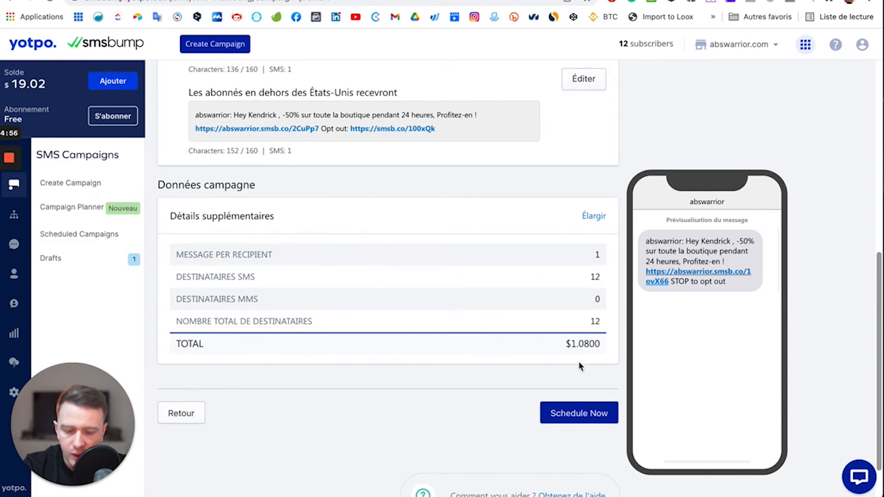
drag(577, 345, 594, 350)
click(534, 308)
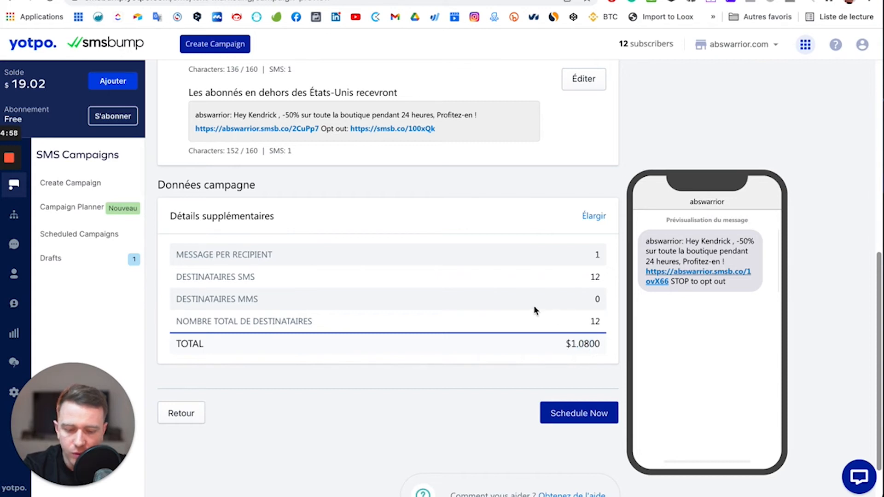
scroll(534, 307, up, 6)
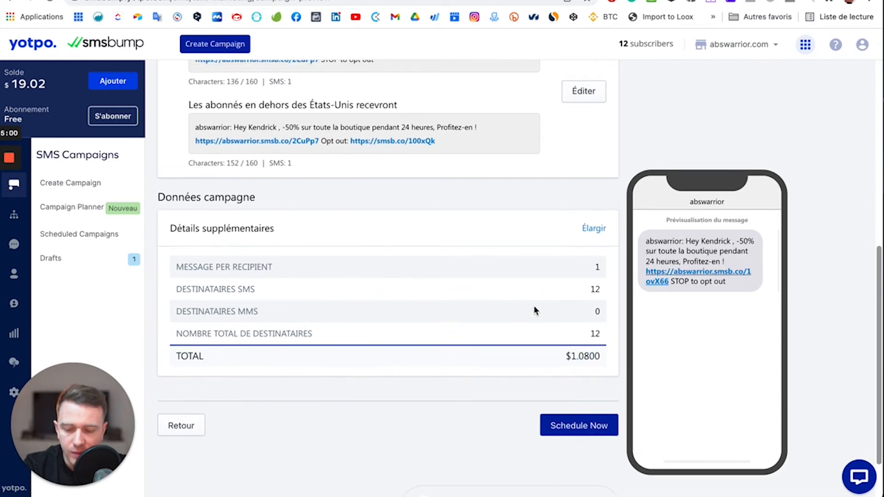
scroll(534, 305, up, 2)
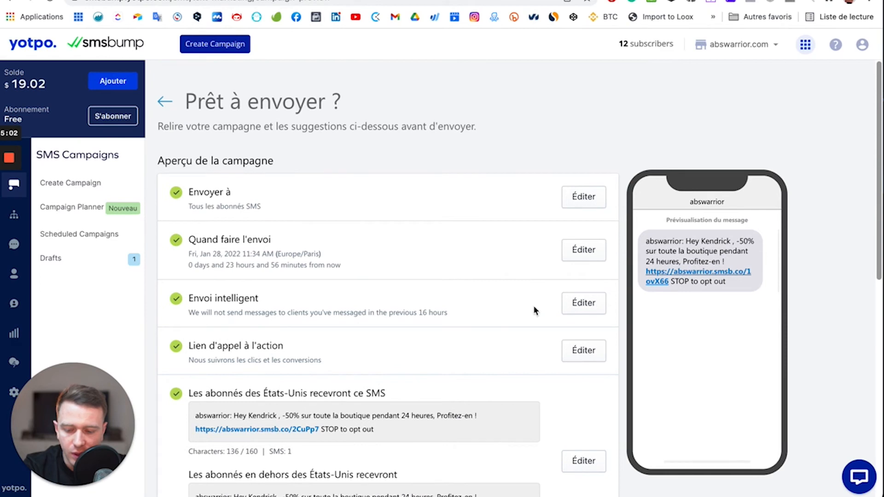
scroll(441, 429, down, 2)
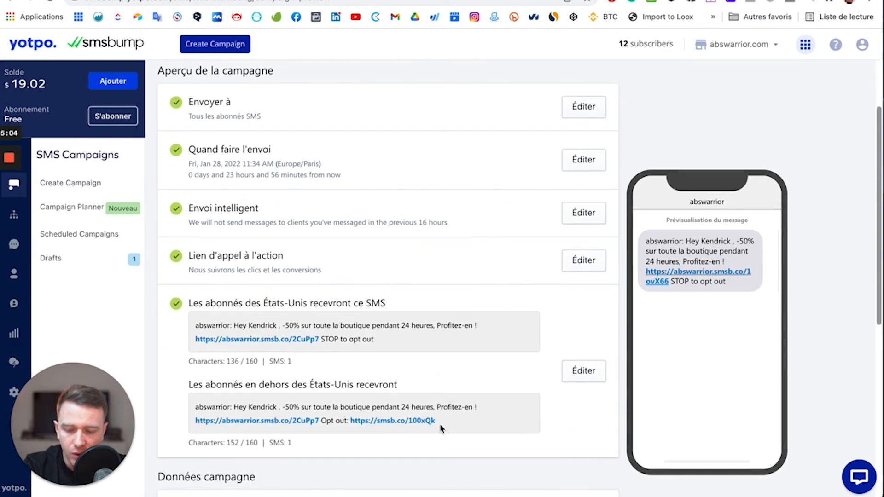
scroll(440, 429, down, 7)
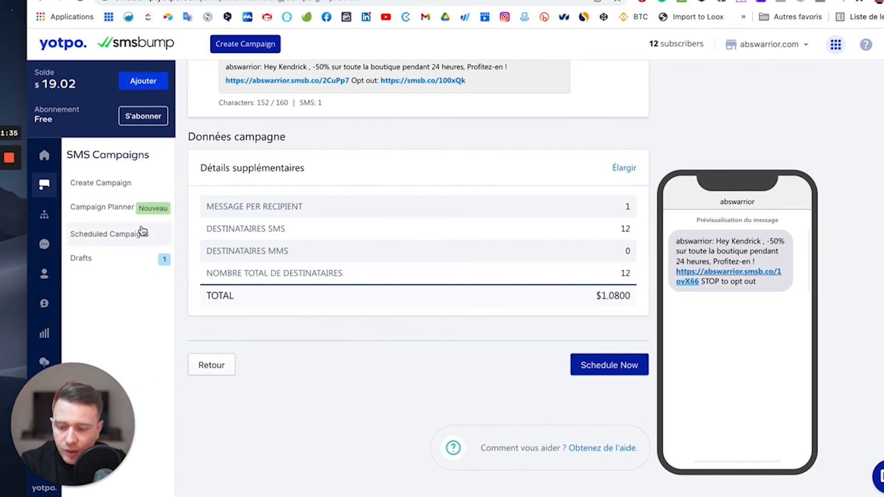
Leave the campaign for the Flows page, discarding the draft, and look through the existing flows and the predefined flow library
click(44, 214)
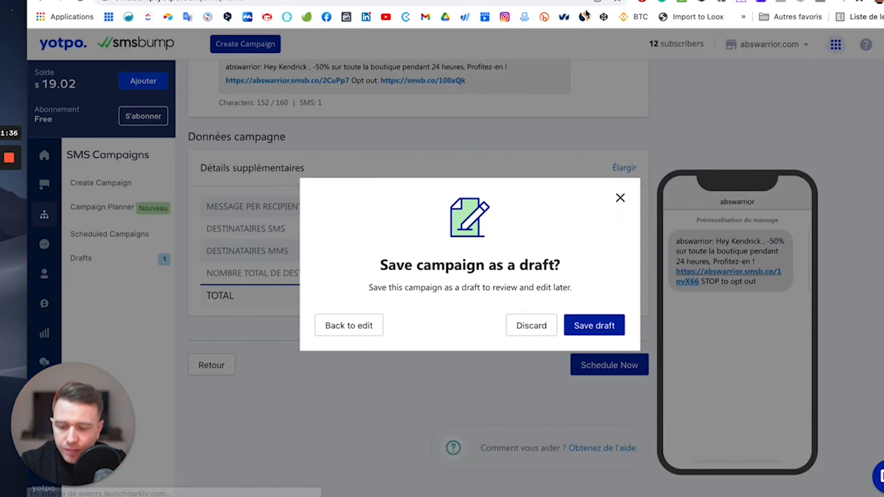
click(548, 328)
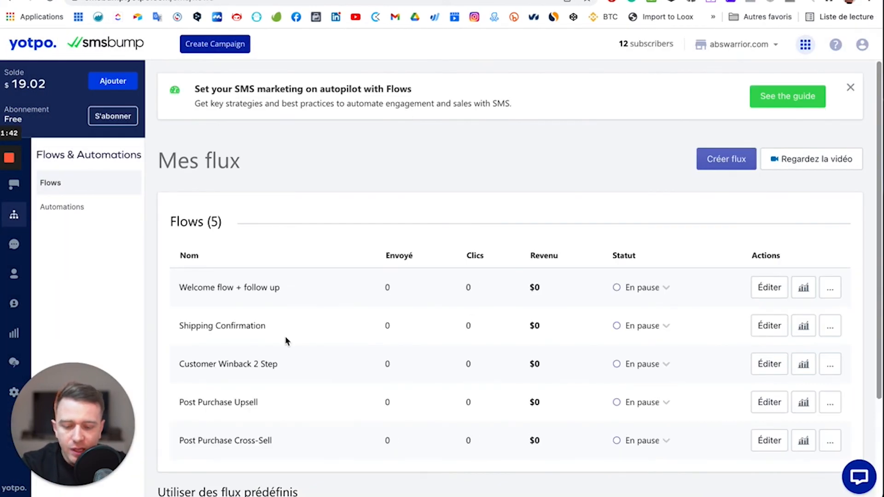
scroll(286, 339, down, 5)
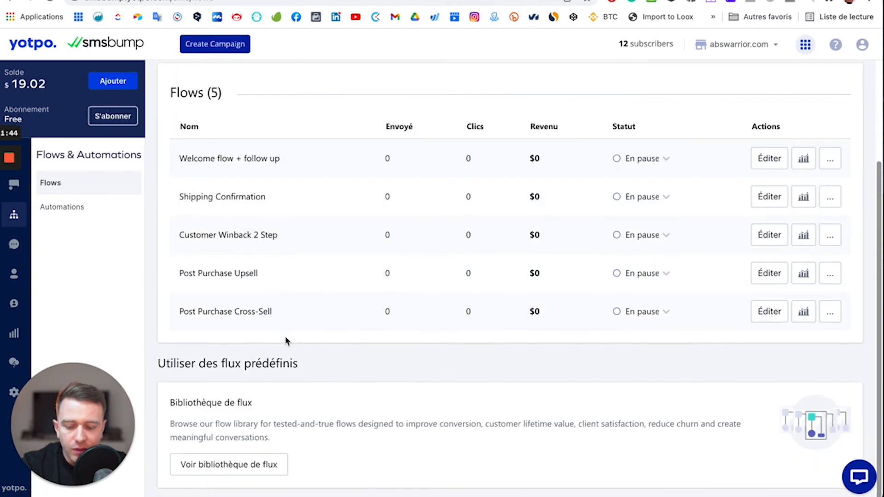
scroll(286, 343, up, 5)
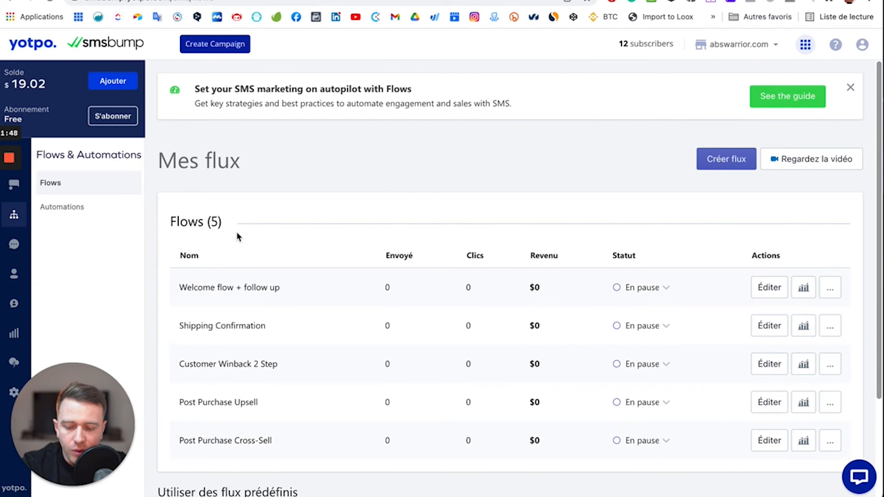
Open the Automations page and examine the listed SMS automations with their results and statuses
click(92, 206)
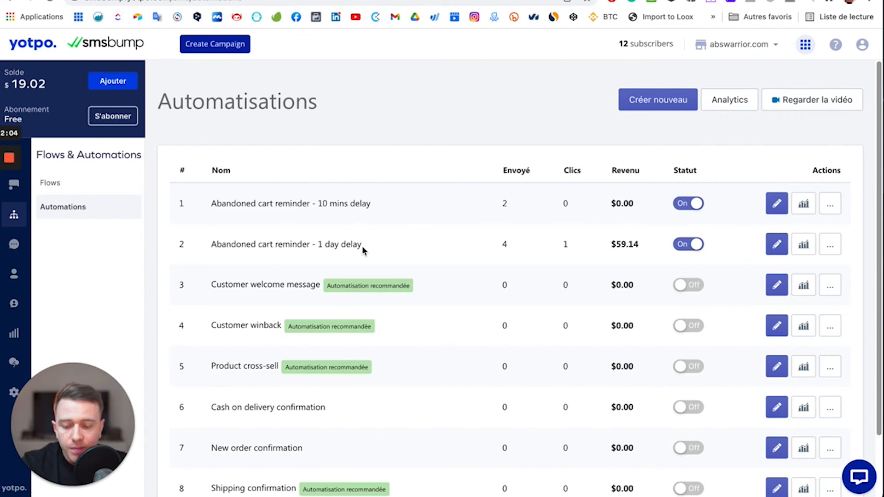
scroll(213, 299, down, 1)
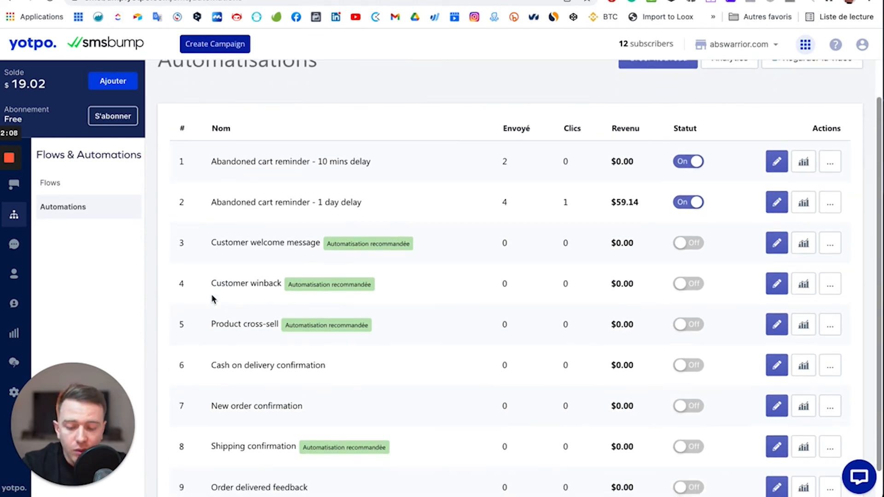
scroll(213, 300, down, 1)
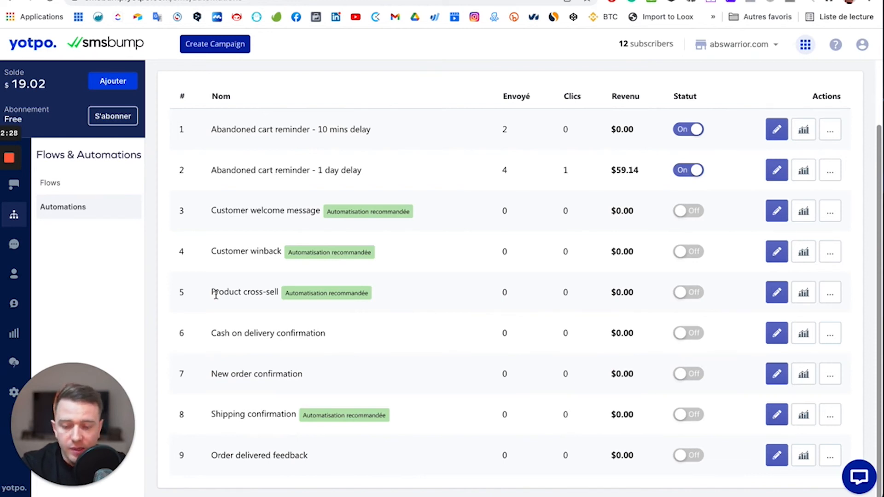
scroll(221, 191, up, 2)
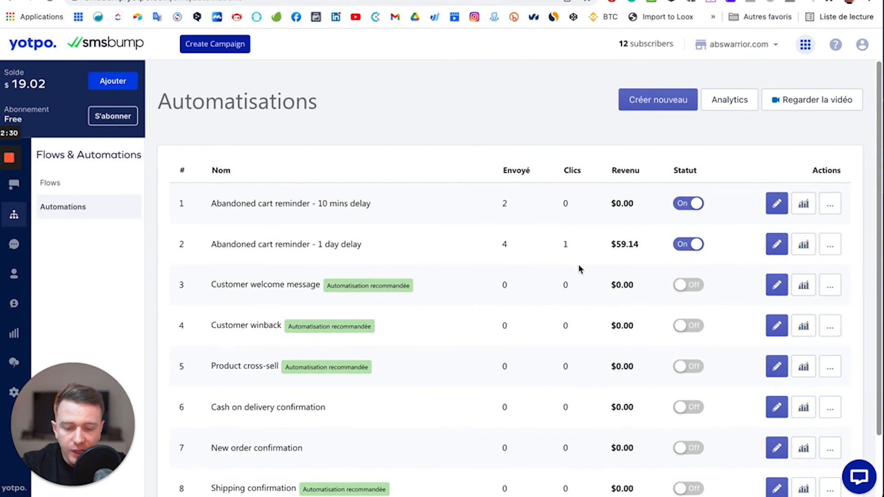
Create a new automation named "Abandoned cart reminder - 2 day delay"
click(661, 110)
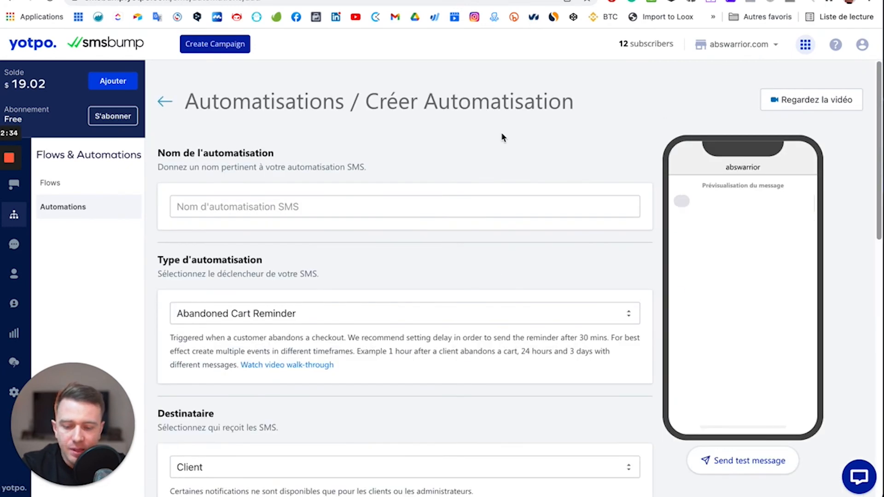
click(287, 206)
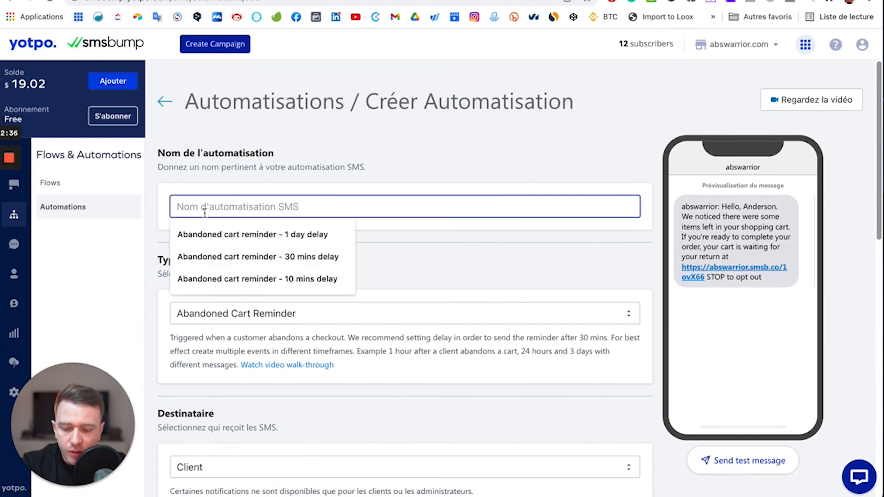
click(199, 236)
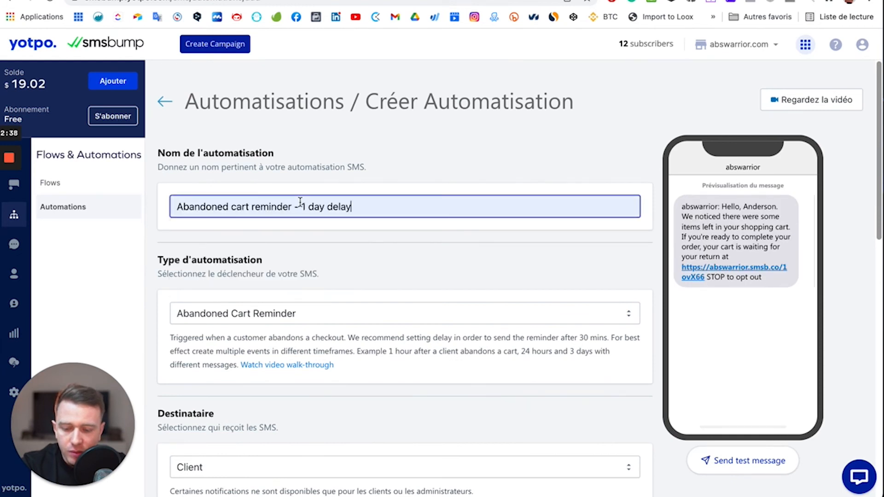
double_click(301, 207)
text(2)
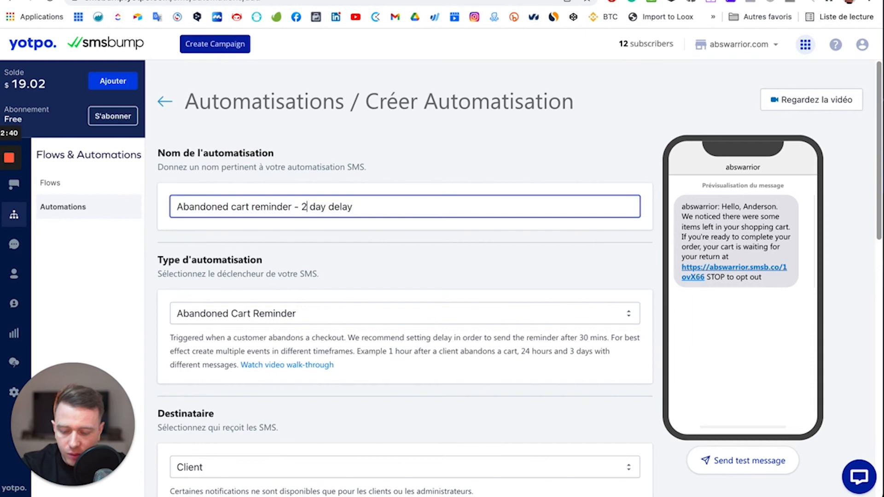
click(346, 152)
Keep Abandoned Cart Reminder as the automation type and Client as the recipient, checking the alternatives offered for both
scroll(283, 322, down, 2)
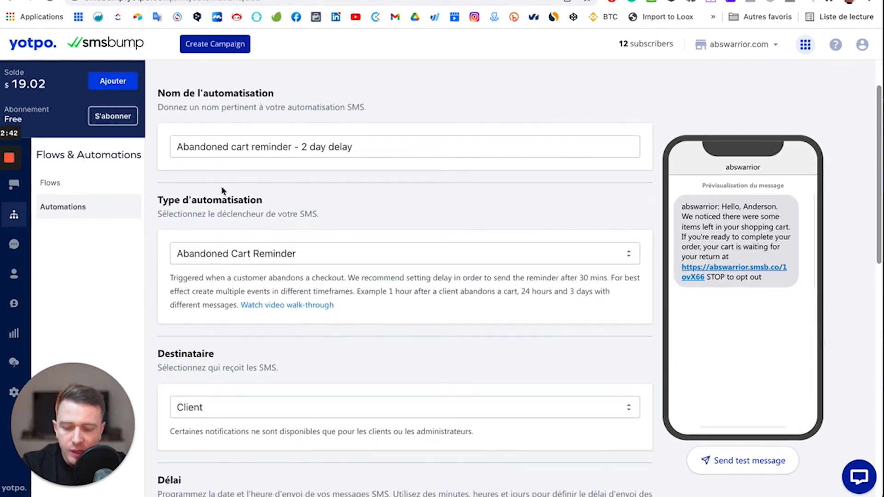
click(245, 253)
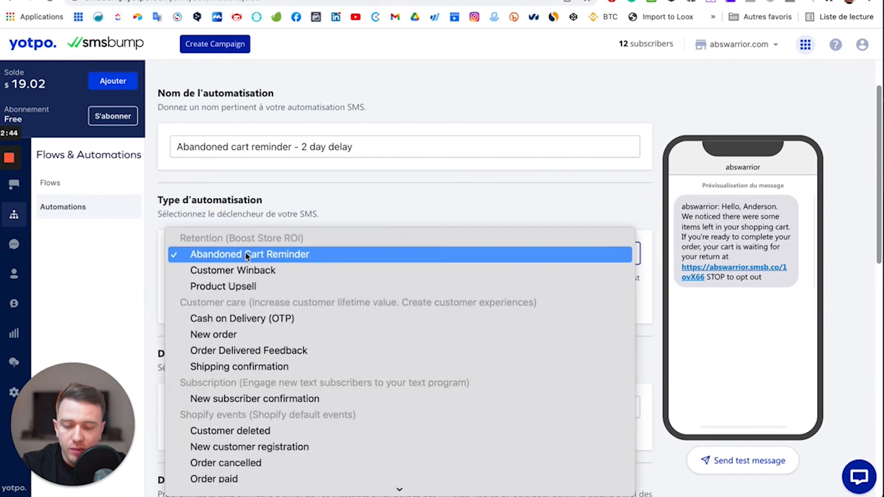
scroll(242, 316, down, 1)
scroll(241, 317, down, 1)
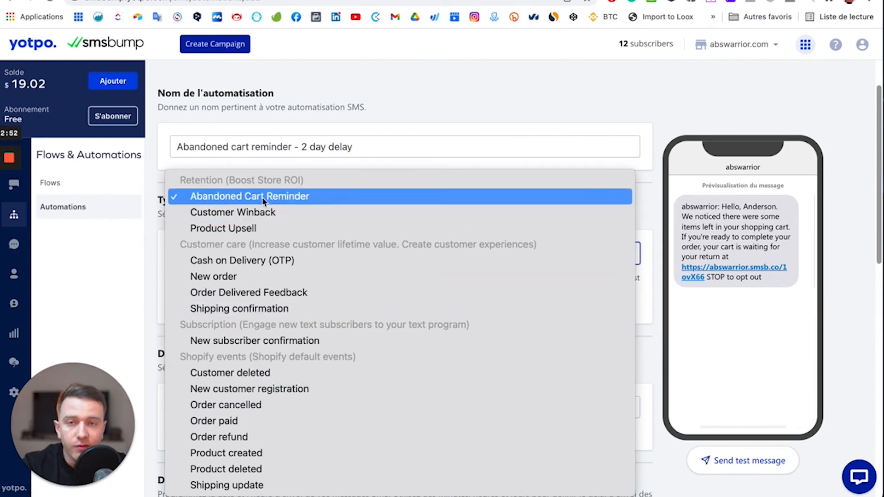
click(277, 198)
scroll(373, 310, down, 3)
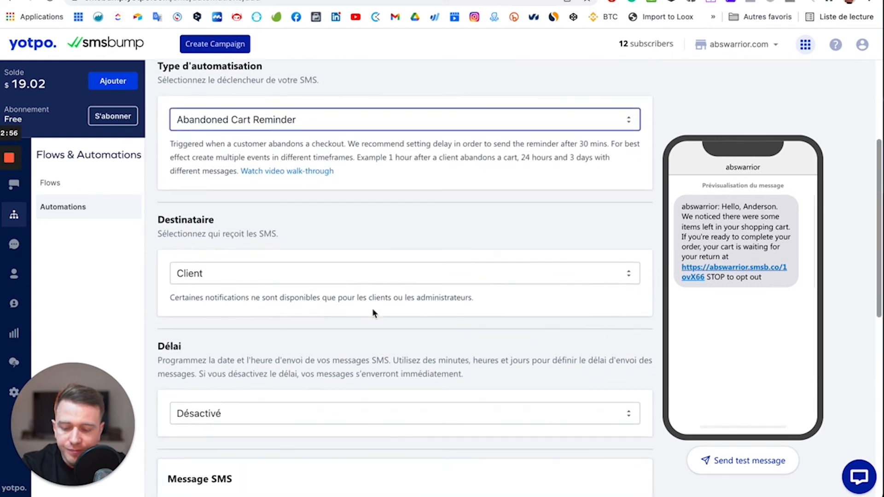
click(234, 267)
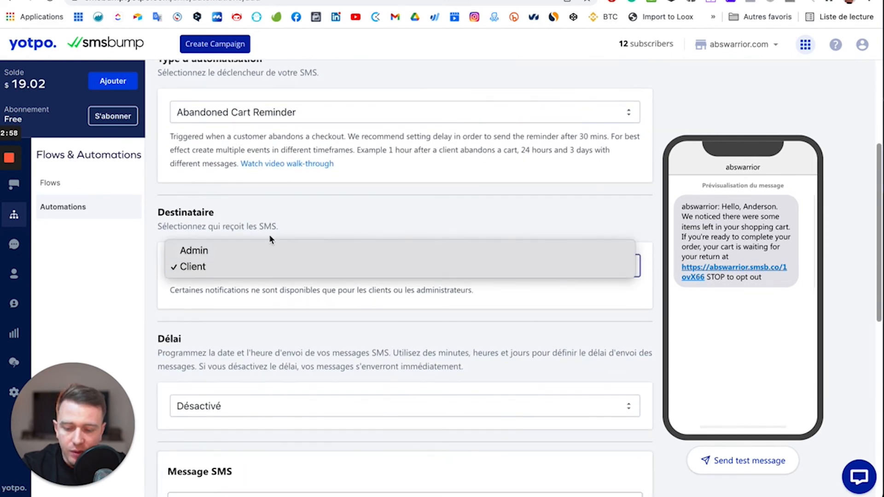
click(330, 212)
scroll(332, 215, down, 2)
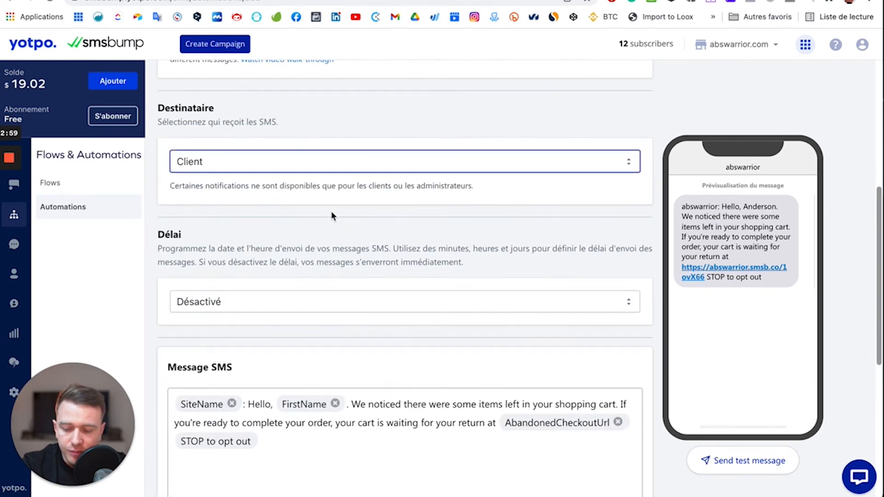
Enable the sending delay (Délai) for the automation and check the delay stated in its name
click(206, 308)
click(249, 287)
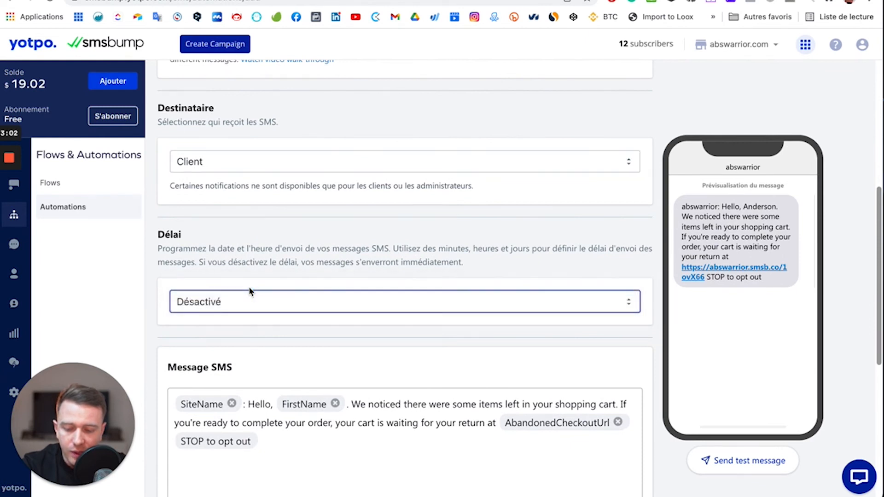
scroll(251, 288, down, 3)
scroll(252, 288, up, 10)
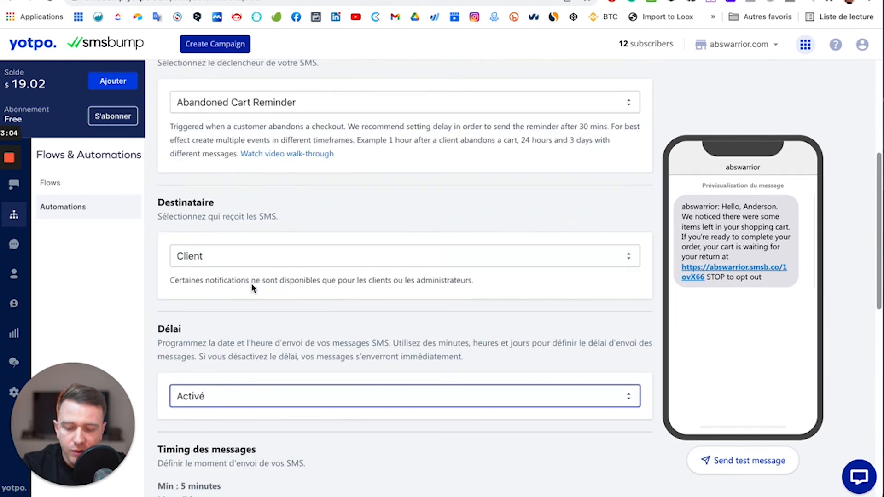
click(328, 207)
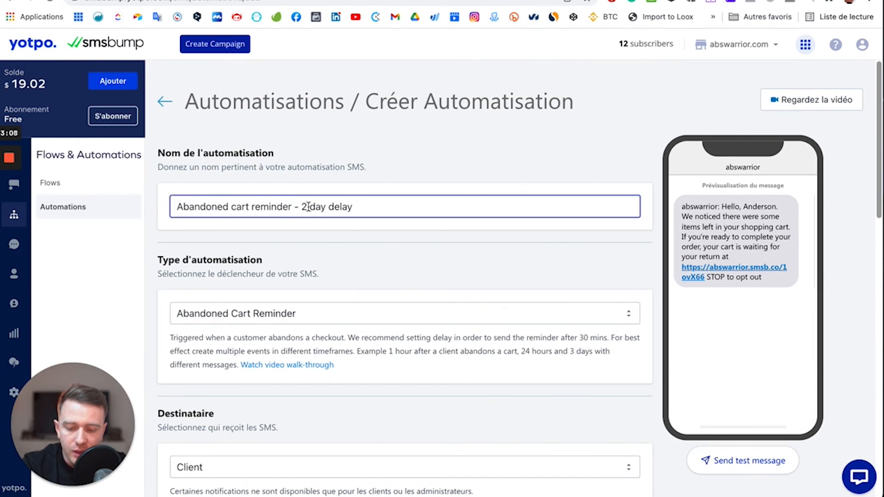
Set the message timing of the automation to 2 Jour(s)
scroll(313, 210, down, 10)
scroll(310, 211, up, 3)
click(253, 290)
key(BackSpace)
key(BackSpace)
click(351, 289)
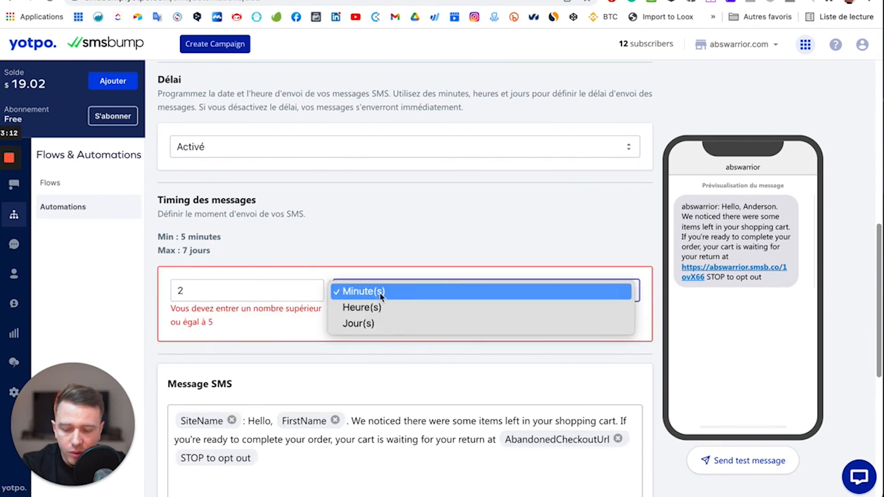
click(372, 319)
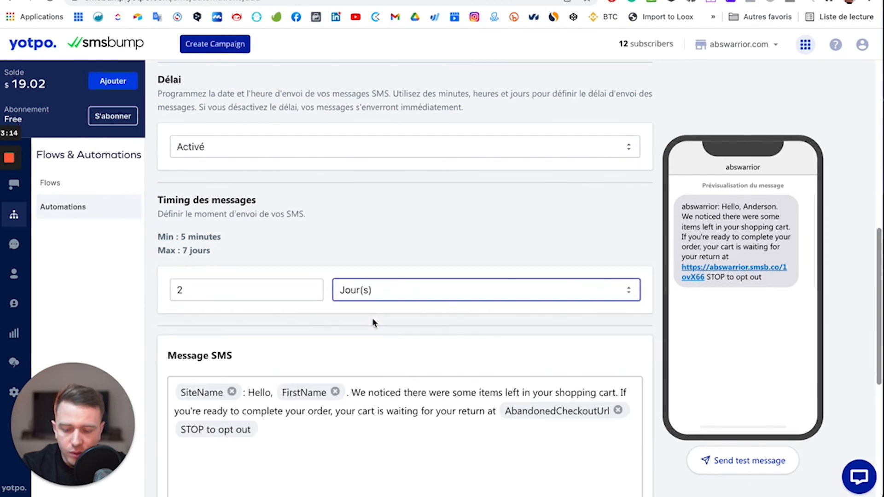
click(417, 307)
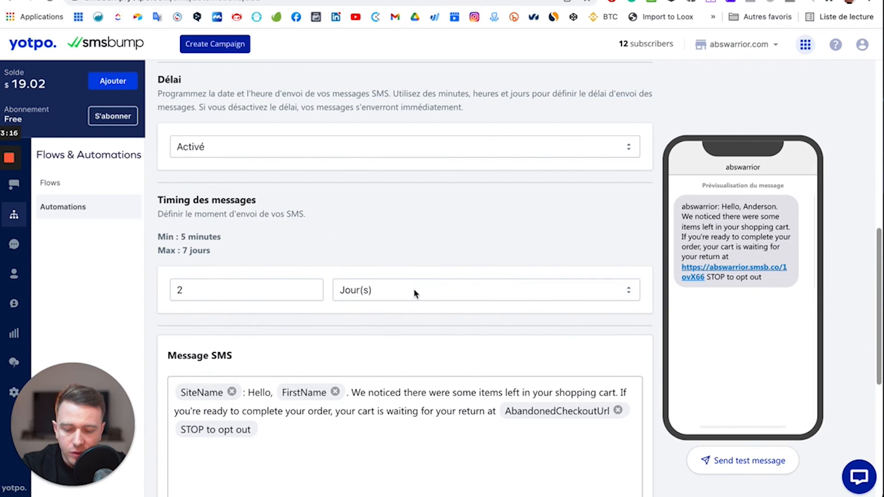
Try a message timing of 5 Minute(s) and check the minimum and maximum delay allowed
click(414, 289)
click(412, 263)
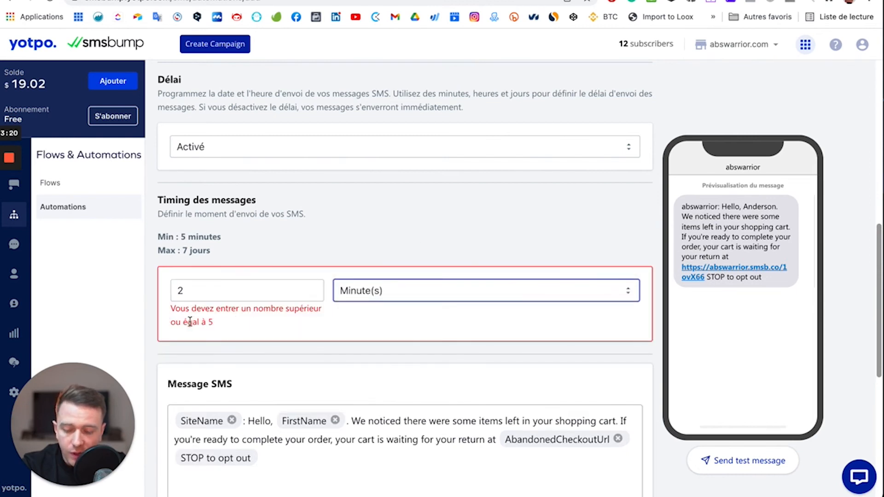
double_click(211, 322)
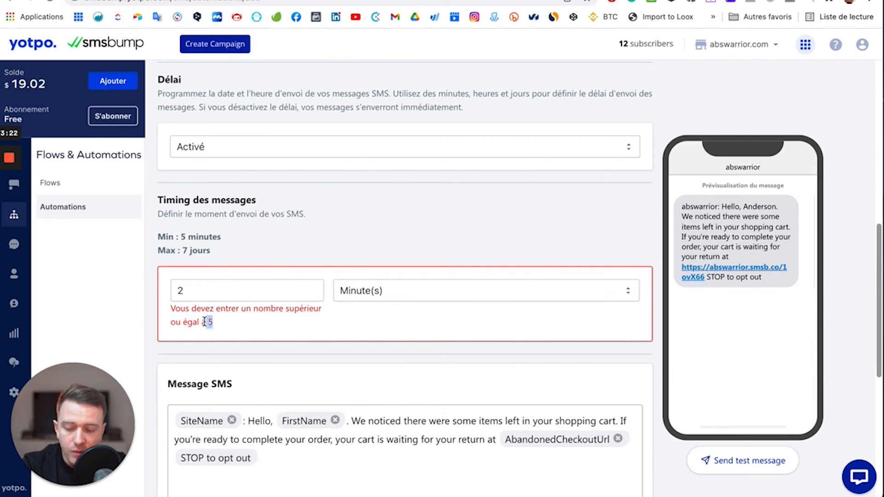
click(369, 293)
click(369, 292)
double_click(233, 297)
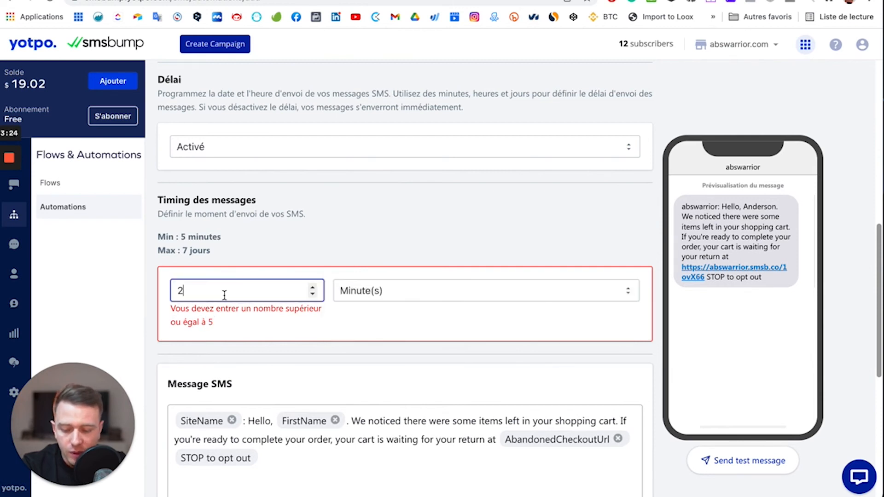
text(5)
click(301, 257)
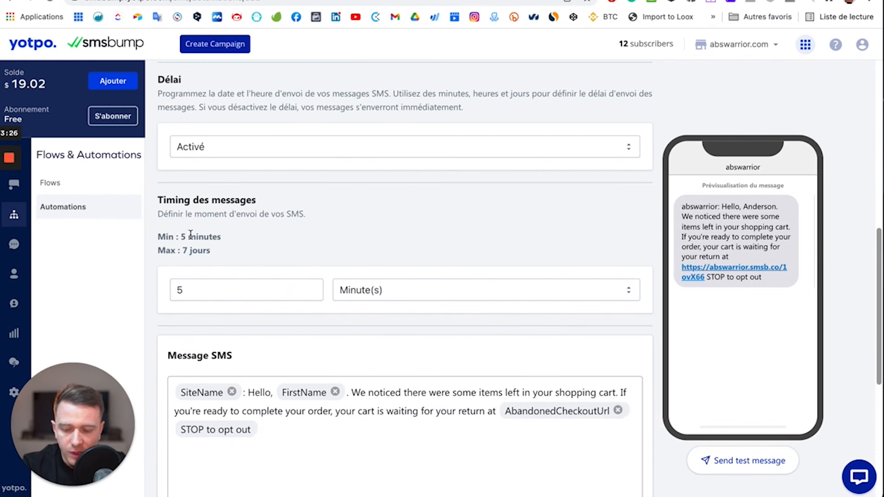
drag(165, 251, 198, 251)
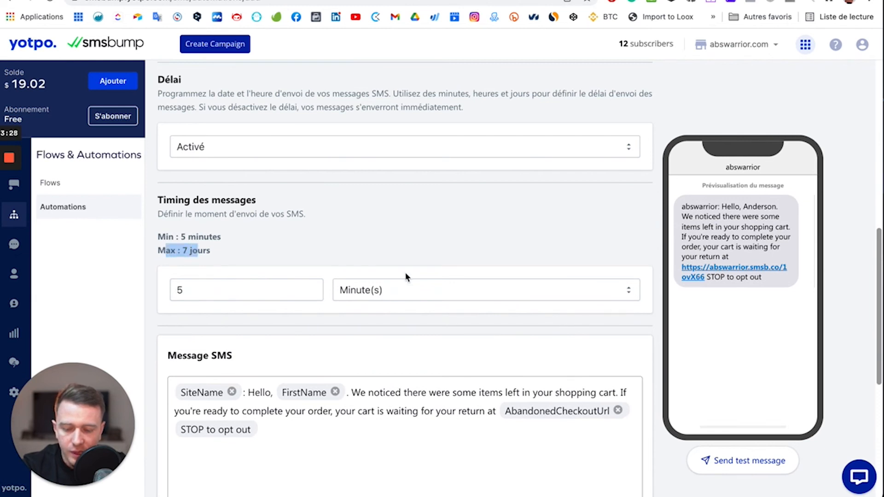
Set the message timing back to 2 Jour(s) and look over the available time units
click(389, 291)
click(366, 322)
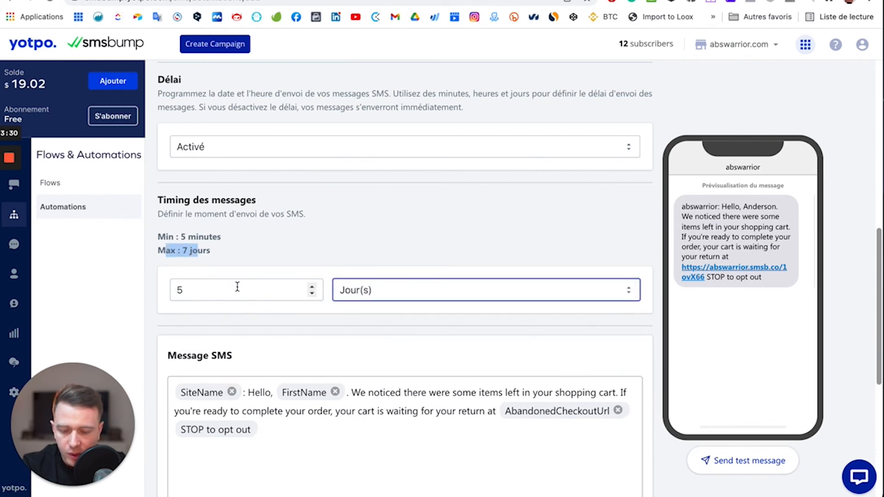
click(208, 295)
drag(208, 295, 164, 300)
text(2)
click(317, 237)
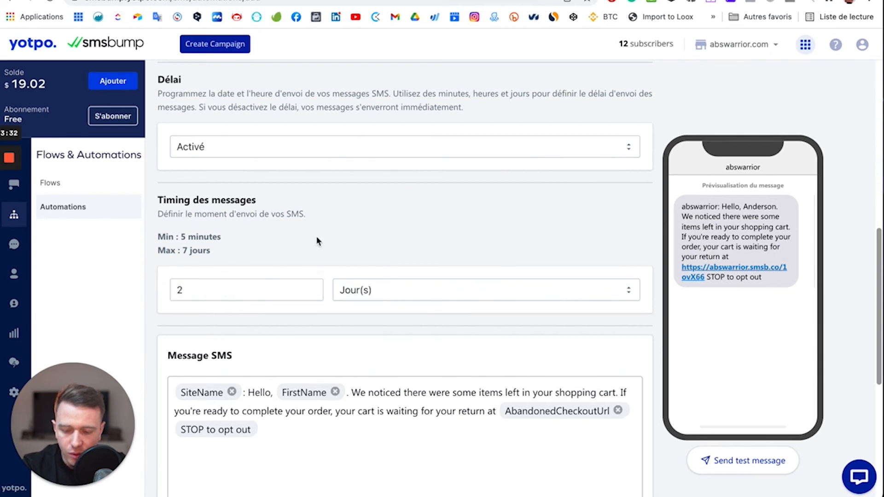
click(369, 289)
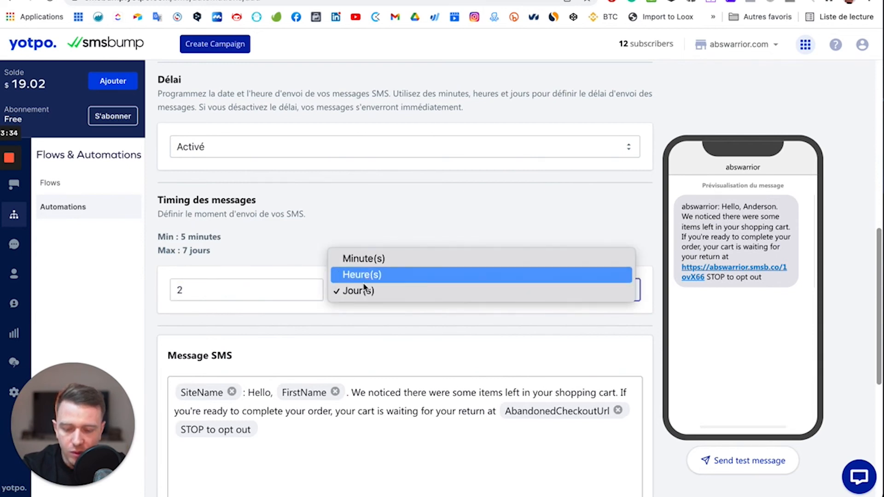
click(375, 231)
Review the default SMS message and save the automation, keeping the STOP keyword for customers outside the US and Canada
scroll(344, 359, down, 5)
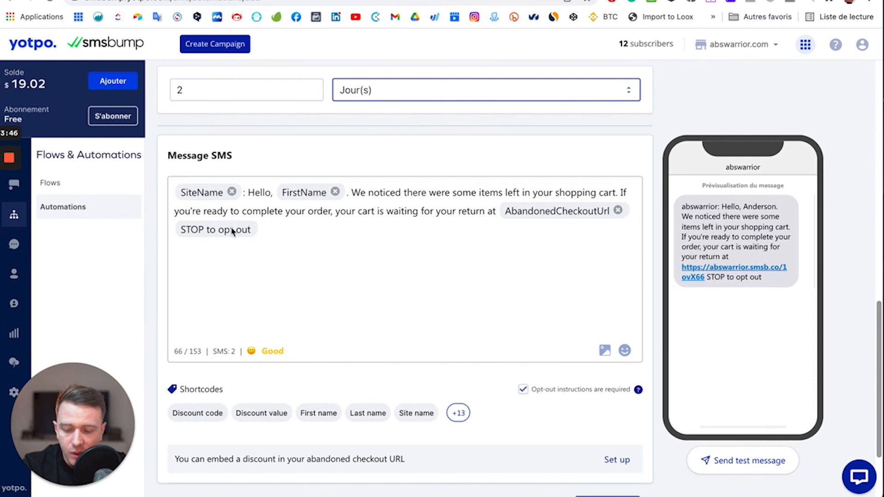
mouse_move(217, 352)
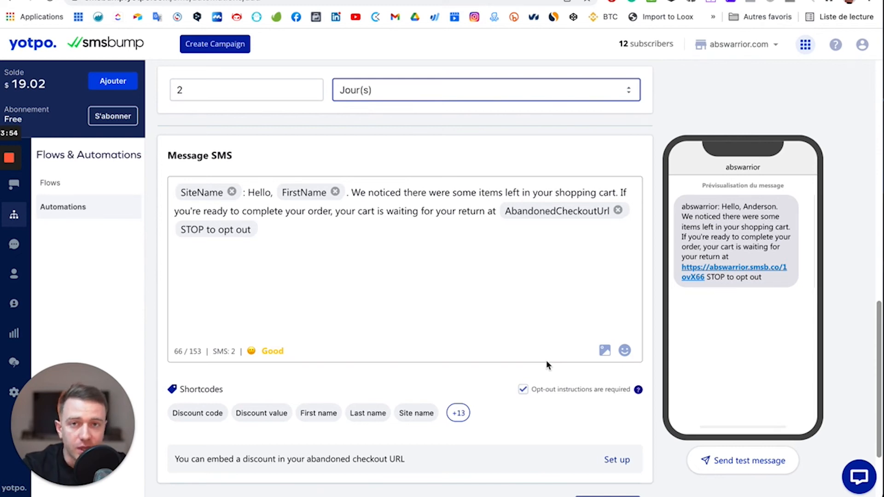
scroll(546, 361, down, 3)
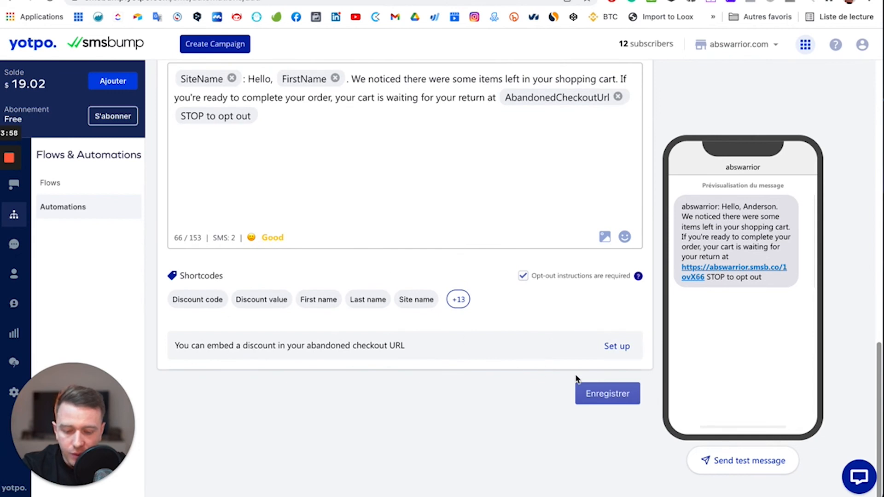
click(614, 399)
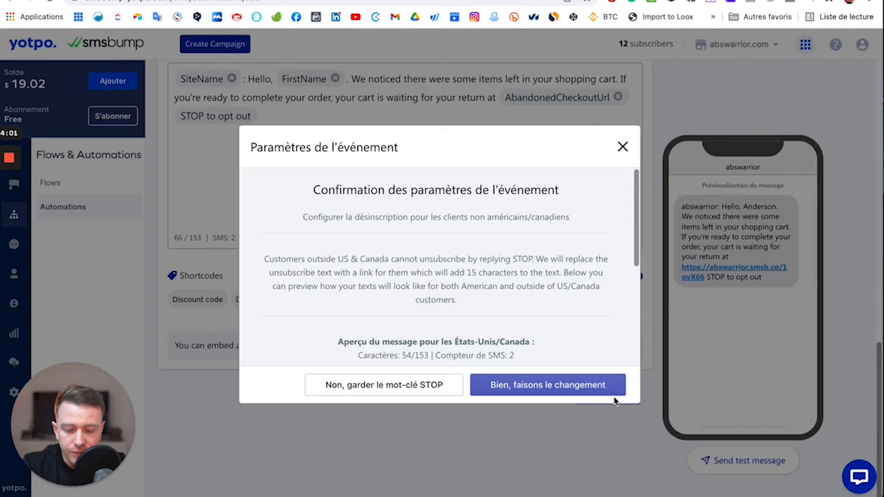
click(372, 390)
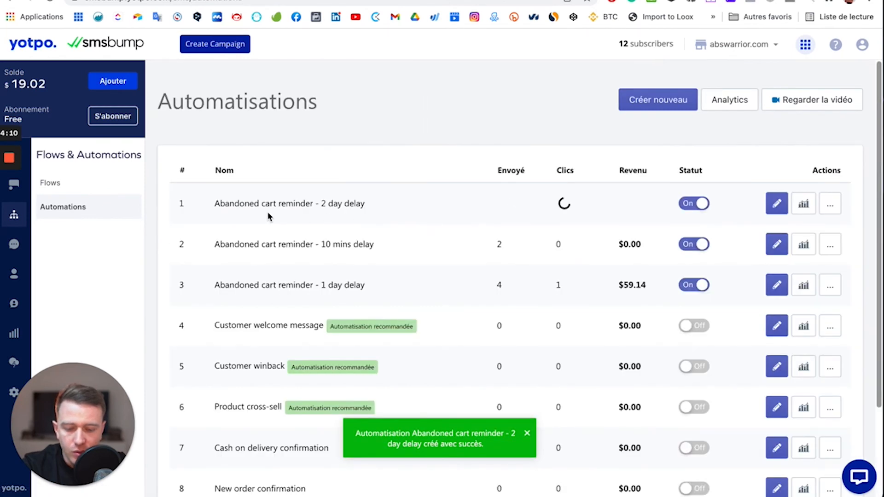
Open the analytics of the "Abandoned cart reminder - 1 day delay" automation and examine its revenue, clicks, orders and conversion rate
drag(203, 205, 350, 203)
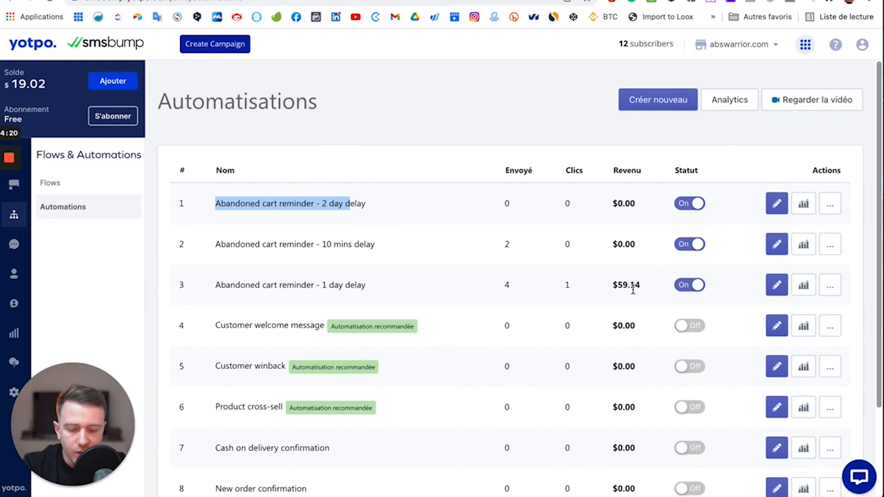
click(803, 286)
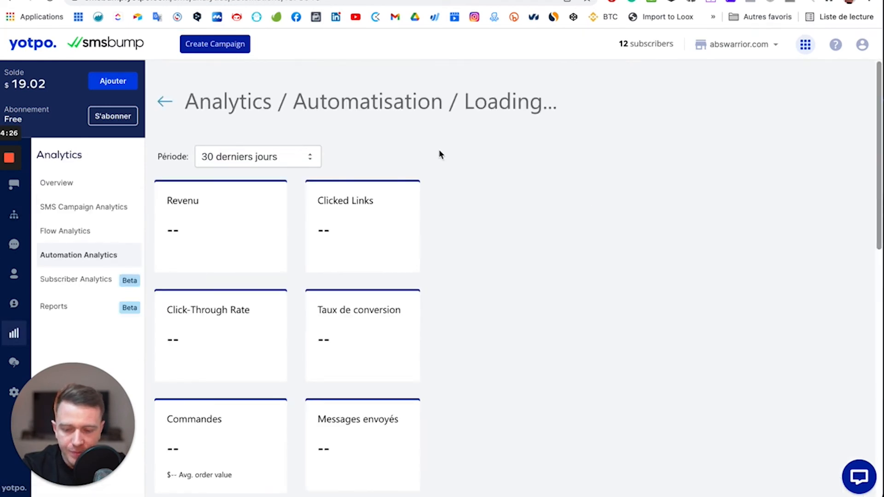
scroll(438, 149, down, 2)
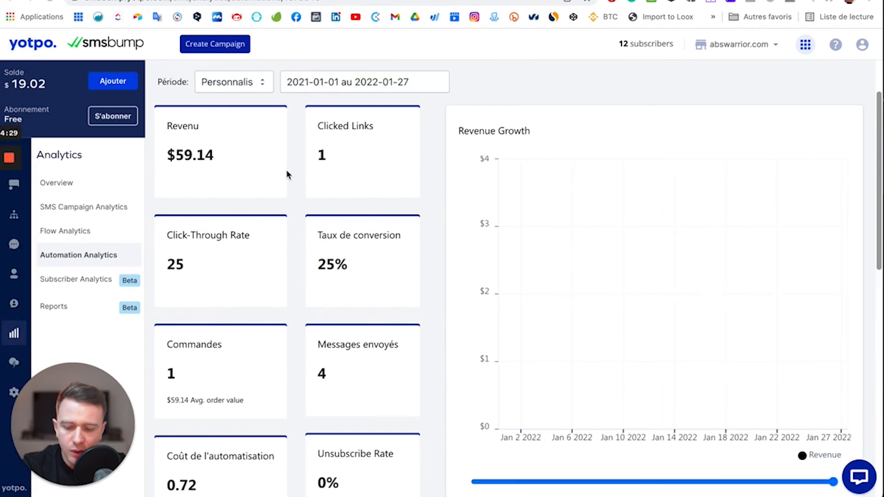
scroll(382, 194, down, 1)
scroll(221, 150, down, 1)
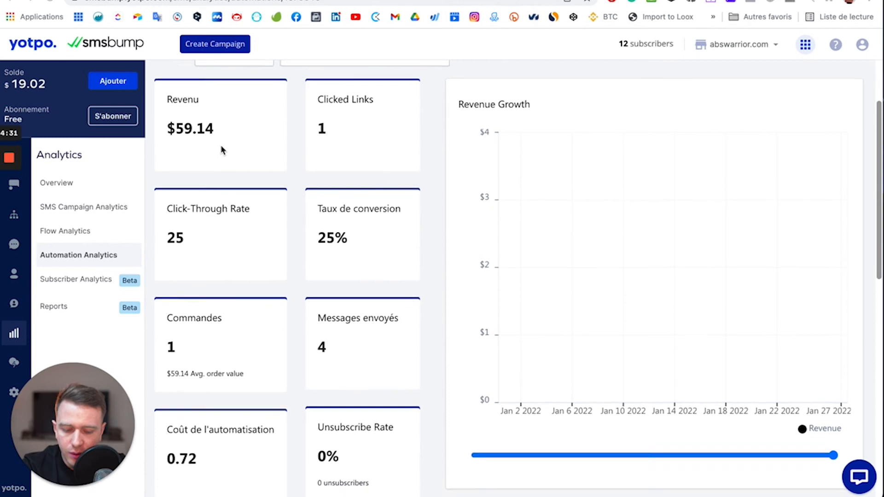
scroll(259, 201, down, 2)
scroll(259, 201, up, 5)
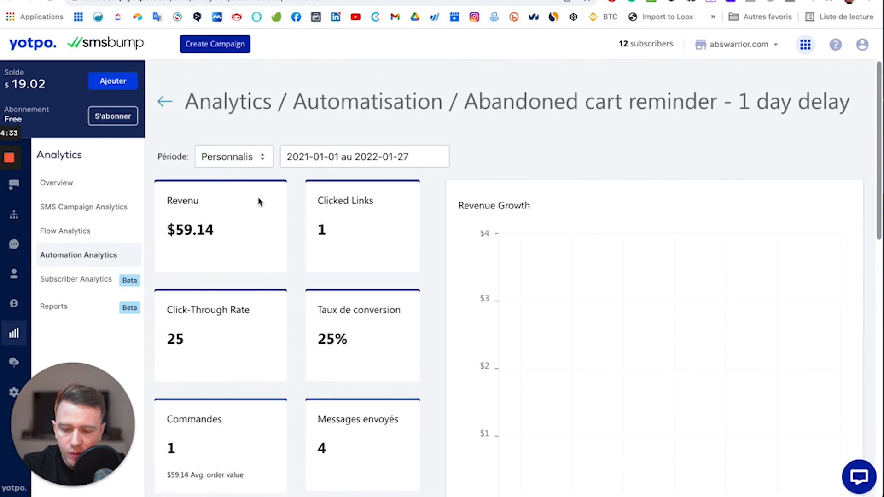
Examine the automation's cost and unsubscribe rate, compare them with its revenue, and look through the sent SMS messages
scroll(327, 337, down, 5)
scroll(326, 337, down, 3)
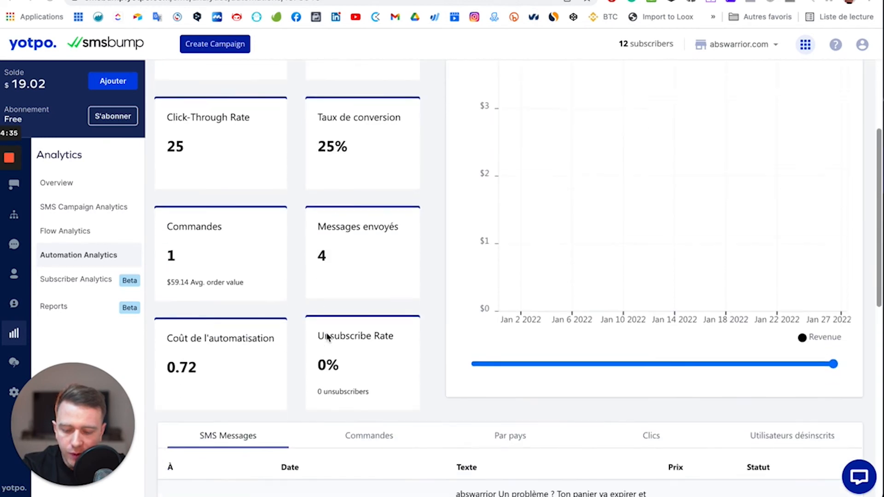
scroll(213, 153, up, 1)
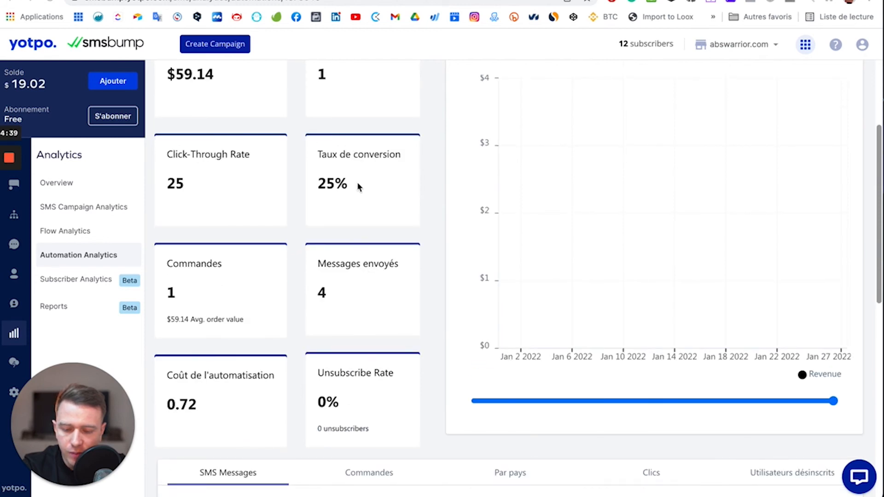
scroll(358, 185, up, 1)
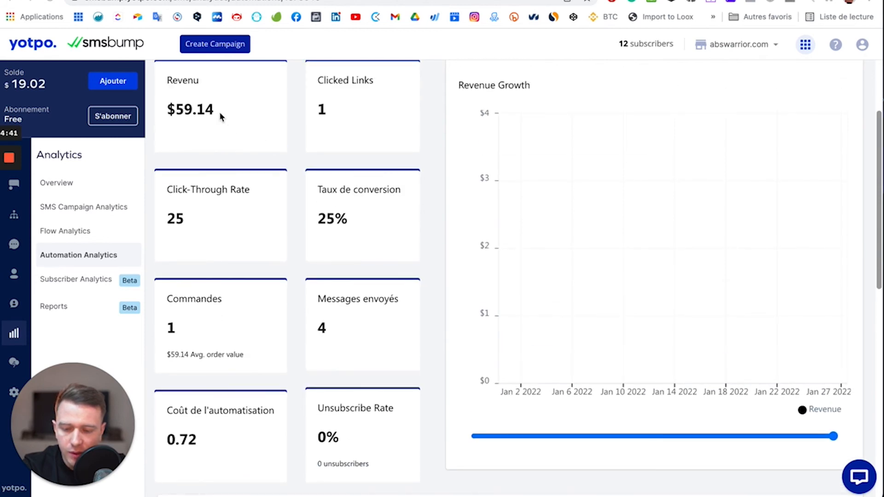
scroll(367, 148, down, 5)
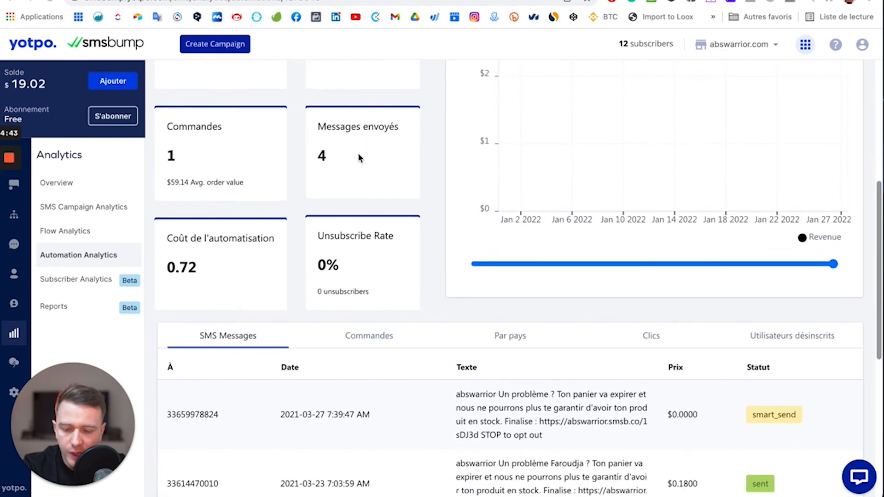
scroll(385, 183, down, 8)
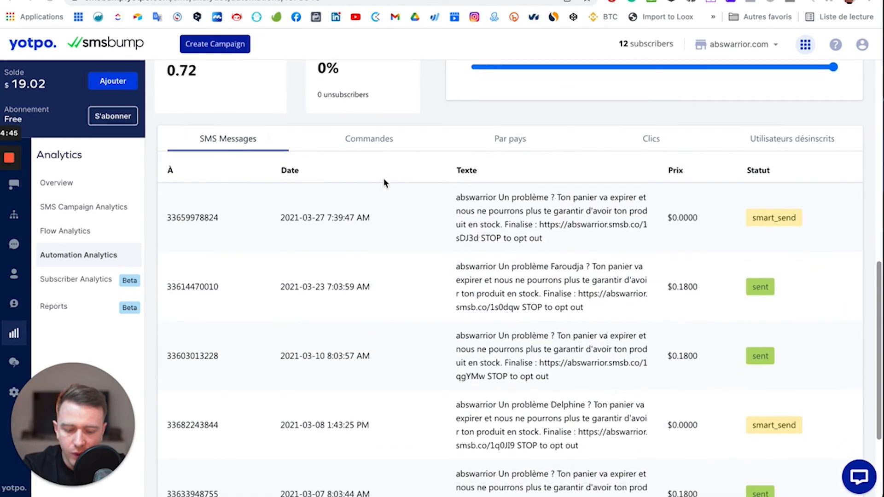
Look back over the automation's key metrics, and open the "Welcome flow + follow up" flow for editing
scroll(385, 184, up, 10)
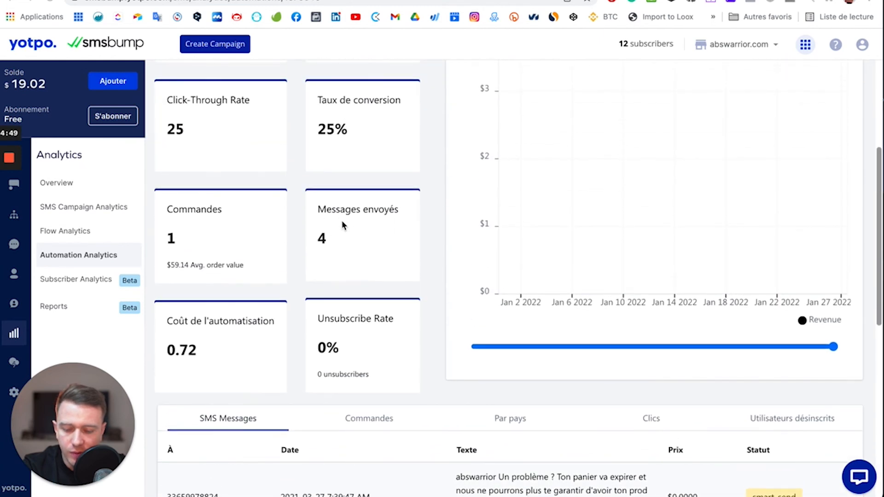
scroll(342, 225, up, 1)
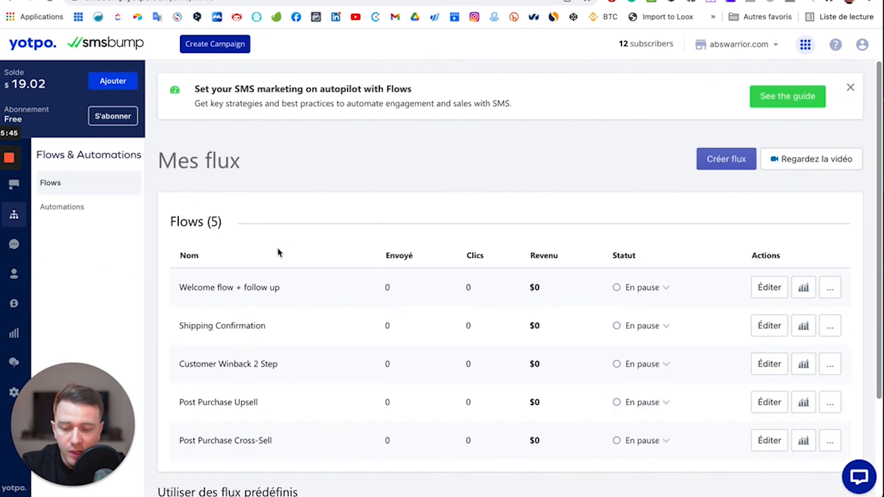
click(761, 289)
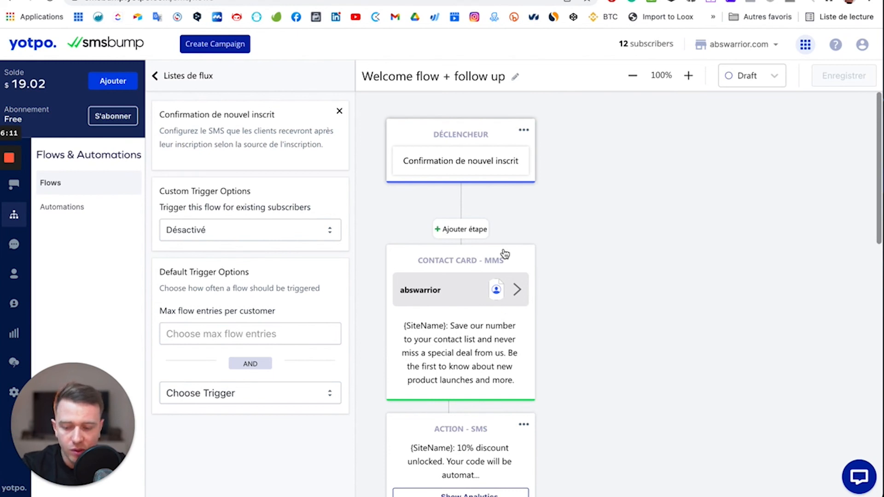
Go to the store's automations and look through the list with each automation's sent messages, clicks, revenue and status
click(83, 210)
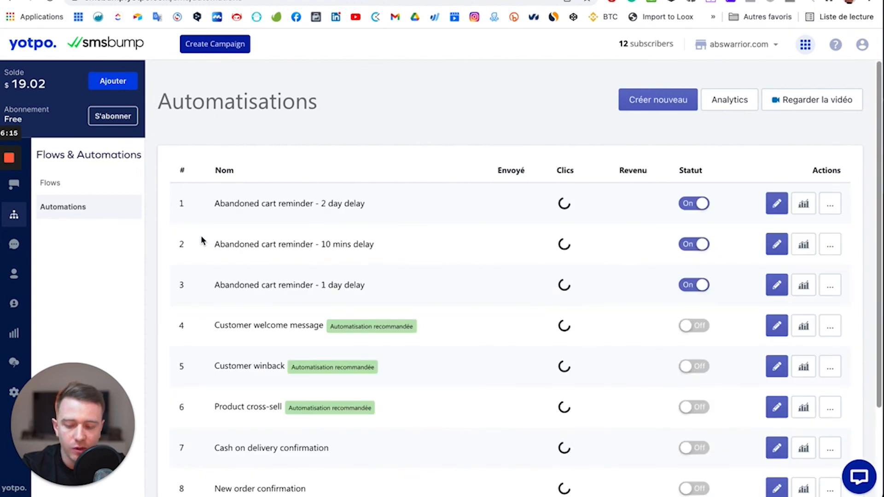
scroll(284, 246, down, 1)
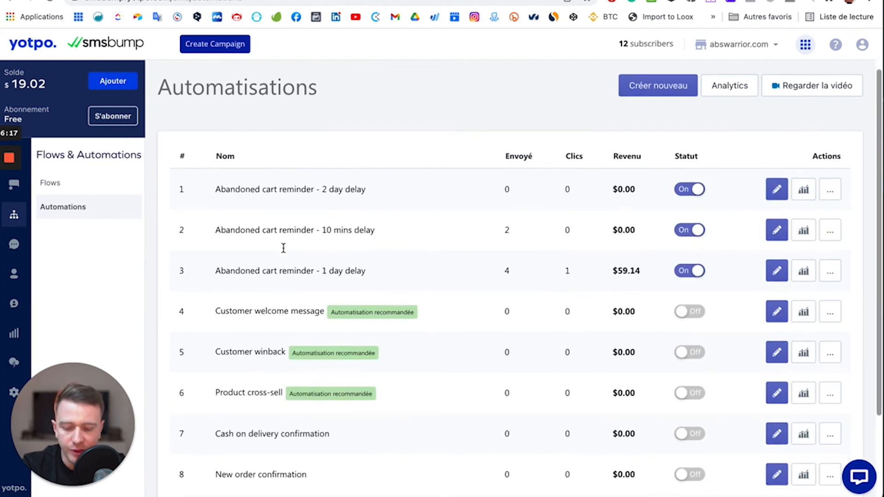
scroll(284, 248, down, 2)
scroll(235, 343, down, 1)
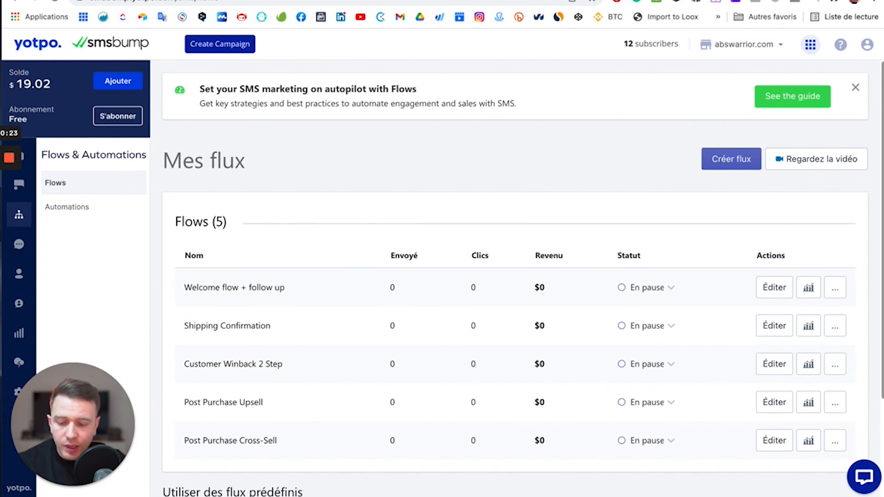
Open the contact lists and segments and examine the predefined segments based on purchases, total spent and customer location
click(18, 274)
scroll(289, 316, down, 2)
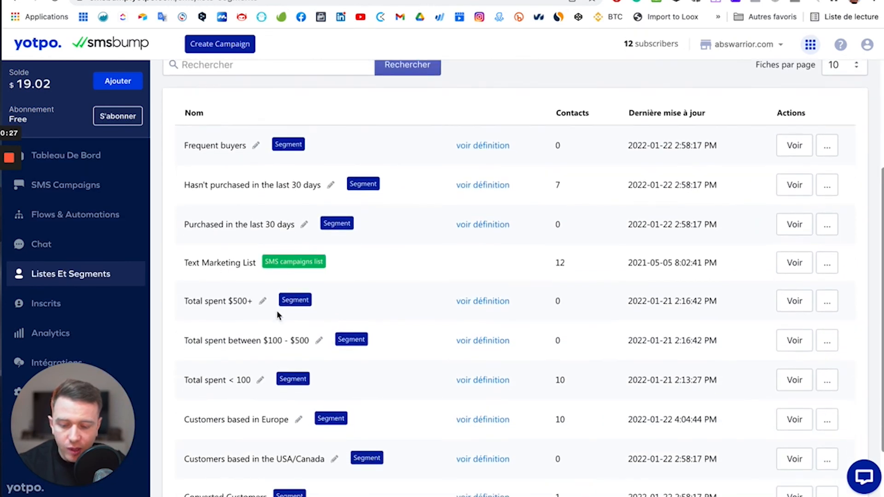
scroll(268, 218, down, 1)
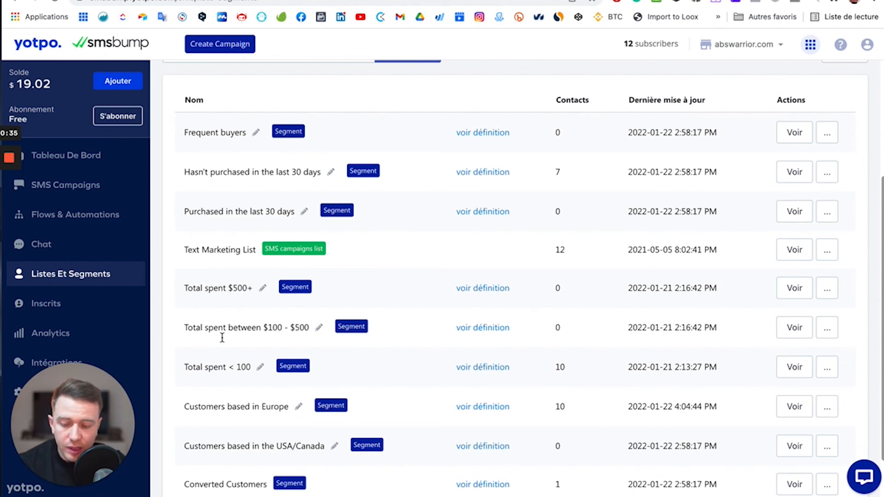
scroll(222, 338, down, 1)
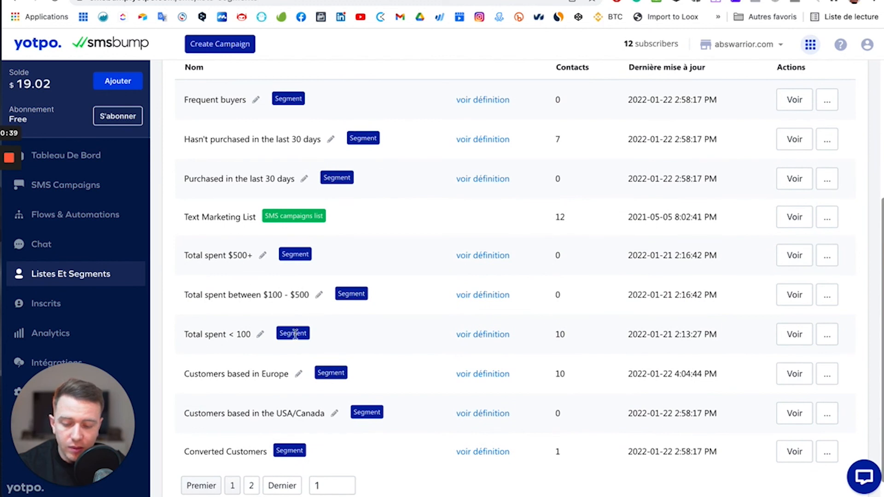
scroll(295, 340, down, 1)
scroll(302, 343, up, 1)
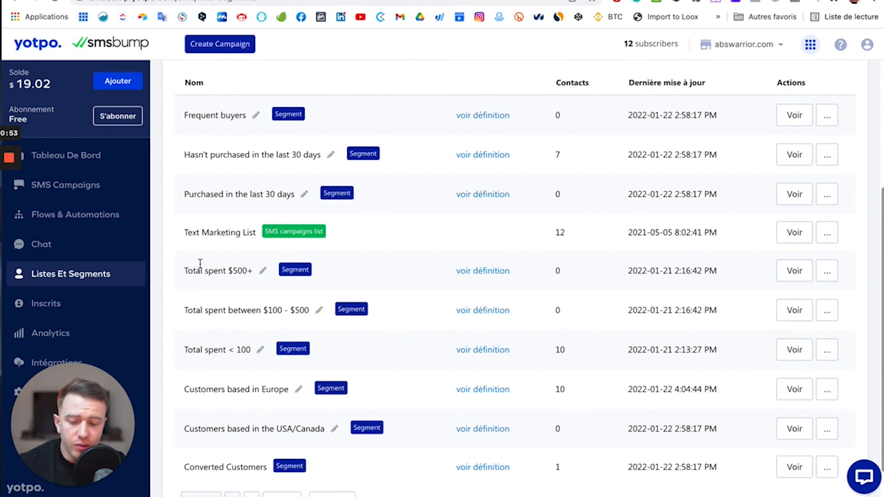
scroll(200, 263, down, 1)
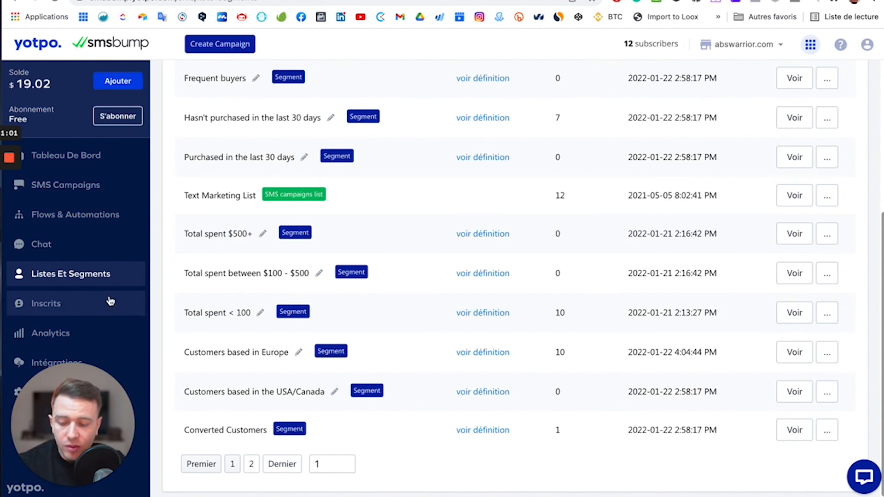
Open the analytics overview to examine the store's total revenue, orders, ROI and spending
click(98, 334)
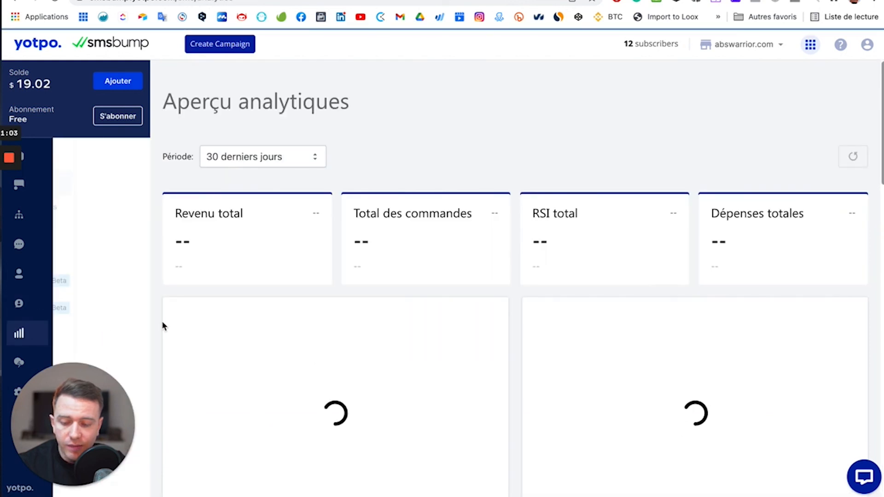